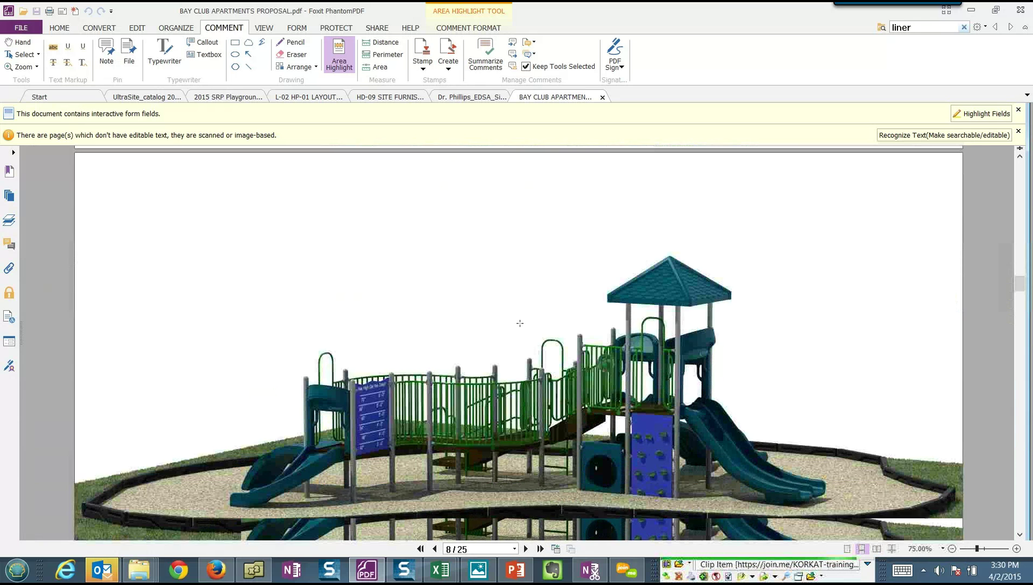
Step: Look through the Bay Club Apartments proposal from page 8 on, examining its playground renderings, estimates and catalog pages
{"action": "scroll", "coordinate": [520, 324], "scroll_direction": "down", "scroll_amount": 8}
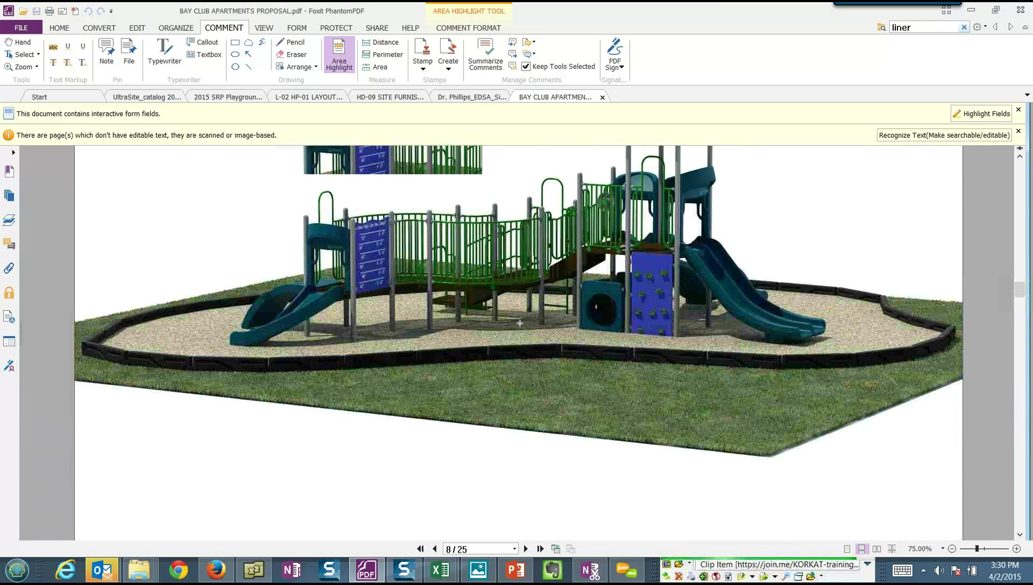
{"action": "scroll", "coordinate": [519, 323], "scroll_direction": "down", "scroll_amount": 7}
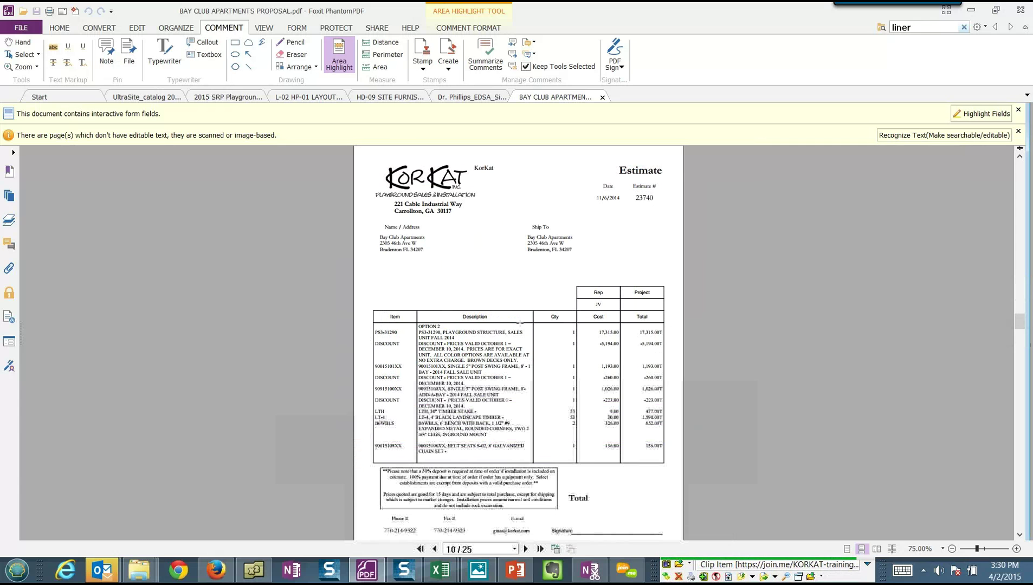
{"action": "scroll", "coordinate": [520, 324], "scroll_direction": "down", "scroll_amount": 3}
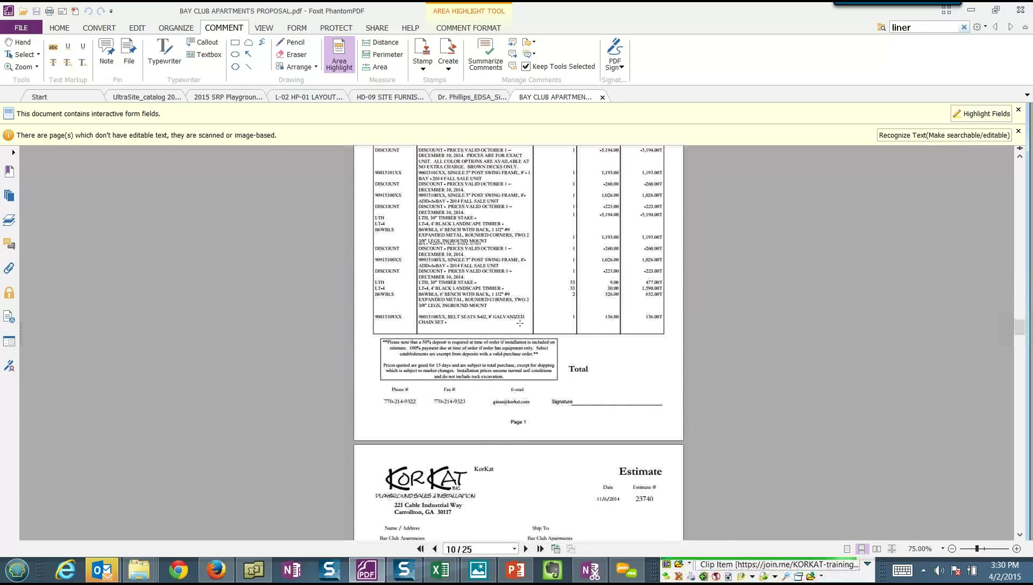
{"action": "scroll", "coordinate": [520, 324], "scroll_direction": "down", "scroll_amount": 7}
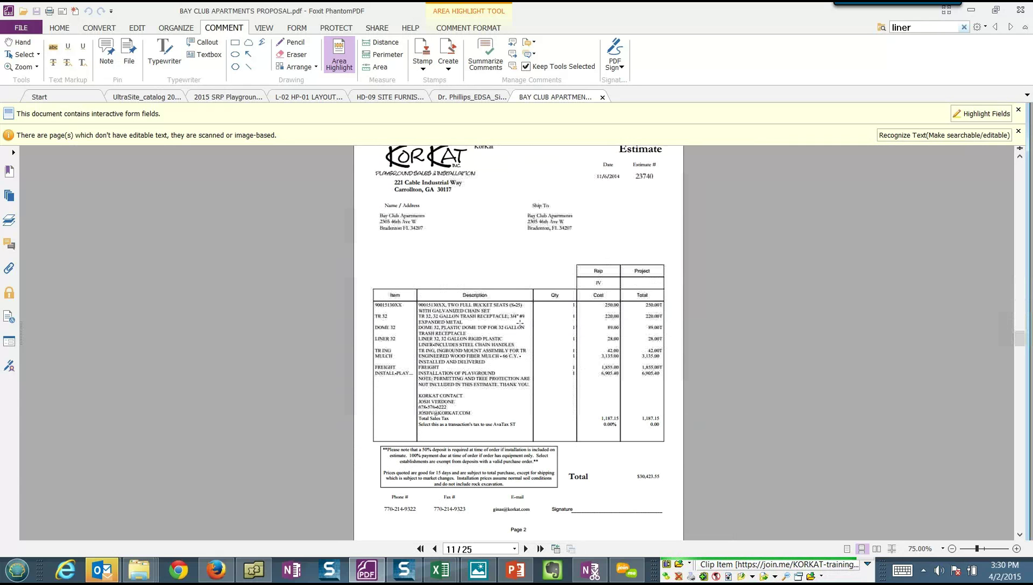
{"action": "scroll", "coordinate": [520, 324], "scroll_direction": "down", "scroll_amount": 8}
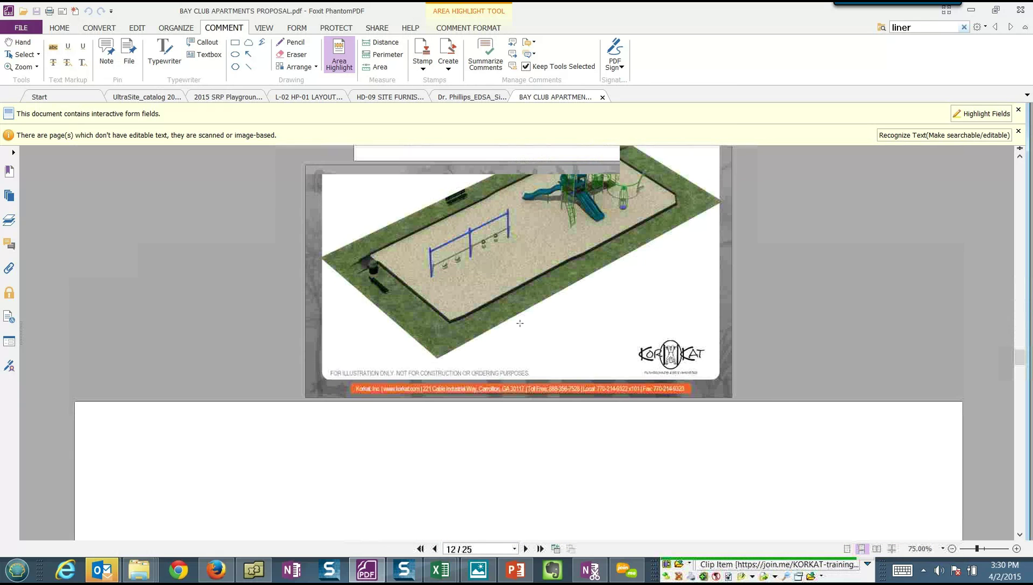
{"action": "scroll", "coordinate": [519, 324], "scroll_direction": "down", "scroll_amount": 8}
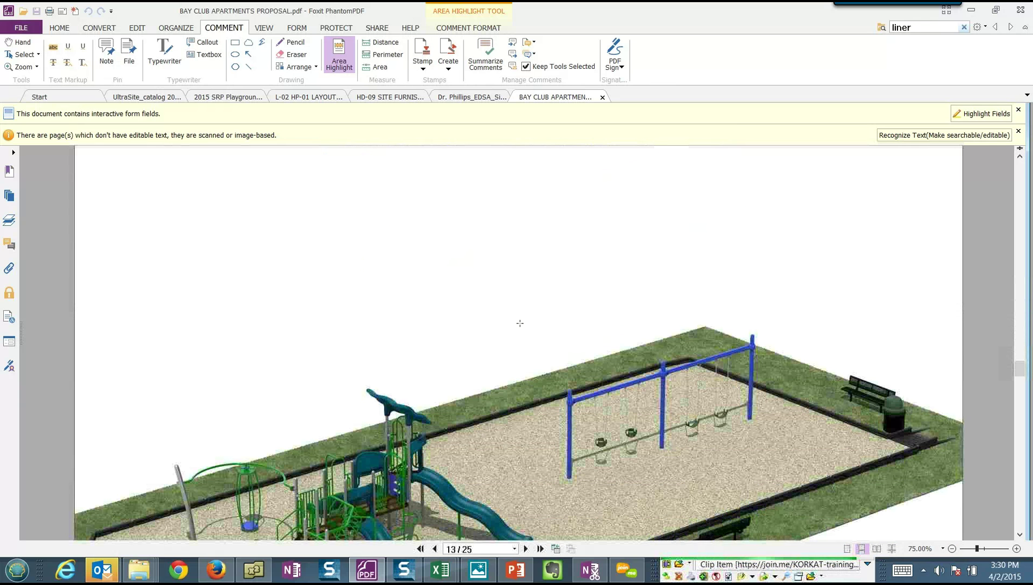
{"action": "scroll", "coordinate": [520, 324], "scroll_direction": "down", "scroll_amount": 3}
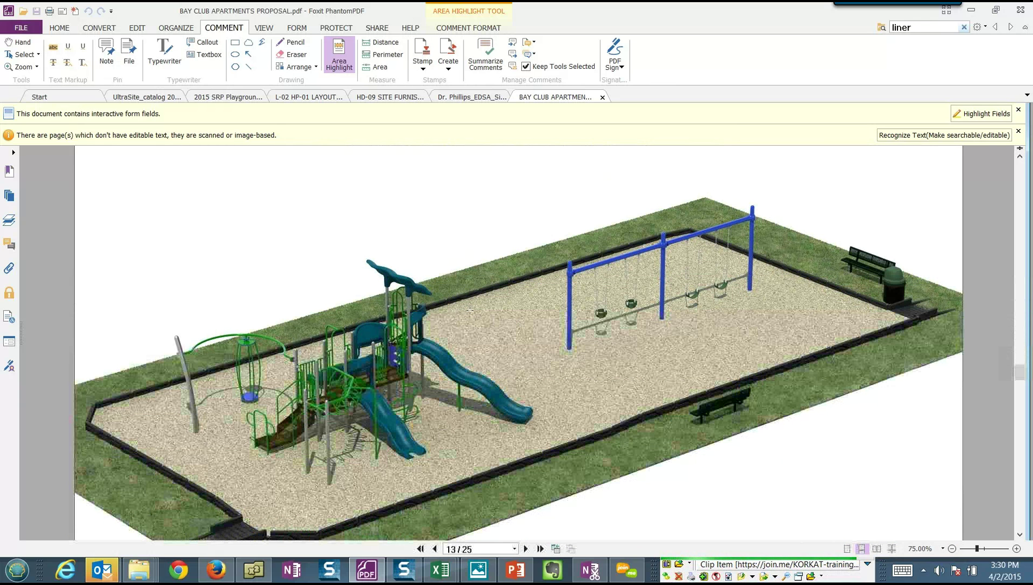
{"action": "scroll", "coordinate": [503, 329], "scroll_direction": "up", "scroll_amount": 1}
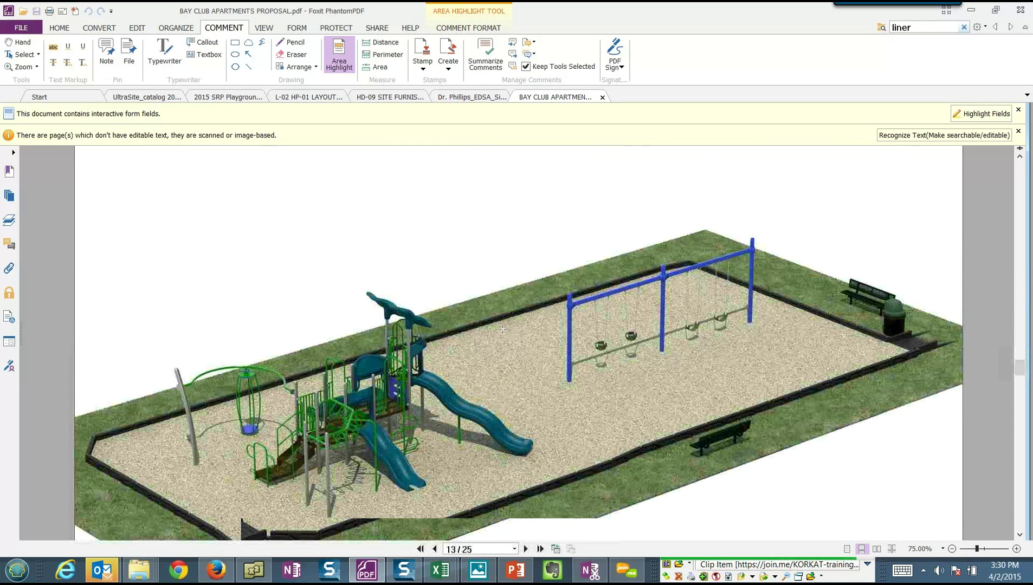
{"action": "scroll", "coordinate": [503, 329], "scroll_direction": "down", "scroll_amount": 2}
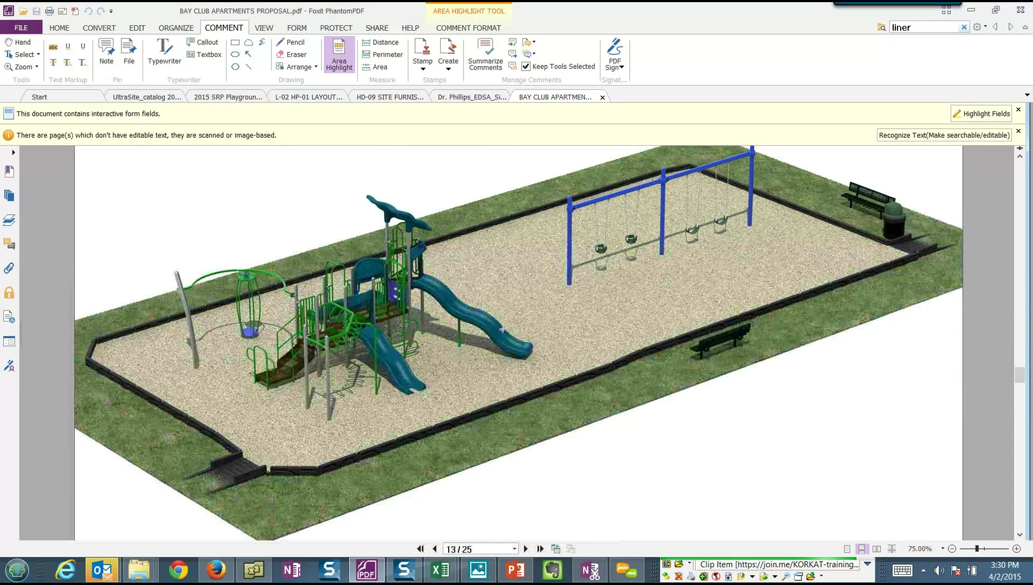
{"action": "scroll", "coordinate": [492, 385], "scroll_direction": "down", "scroll_amount": 10}
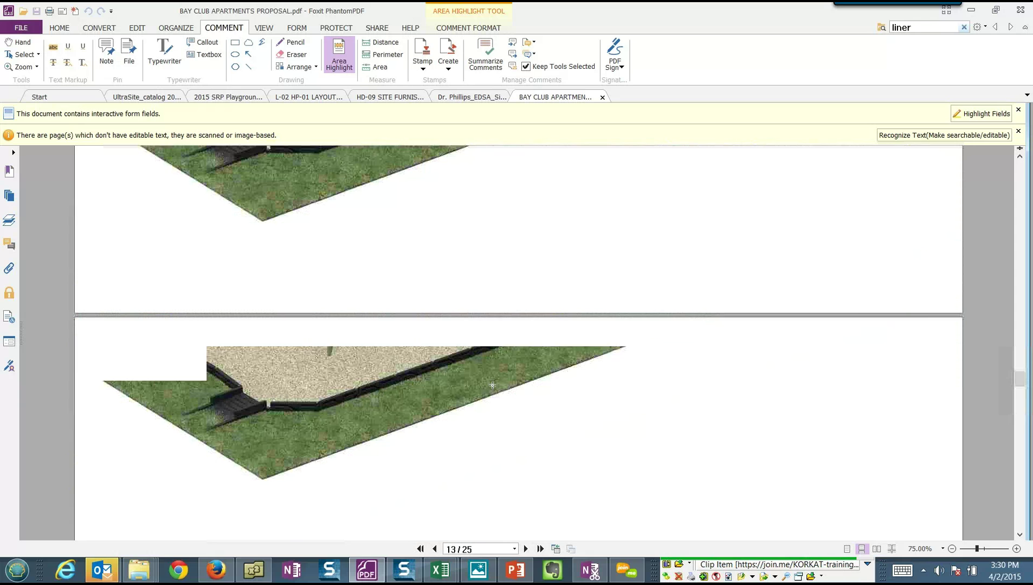
{"action": "scroll", "coordinate": [492, 386], "scroll_direction": "down", "scroll_amount": 5}
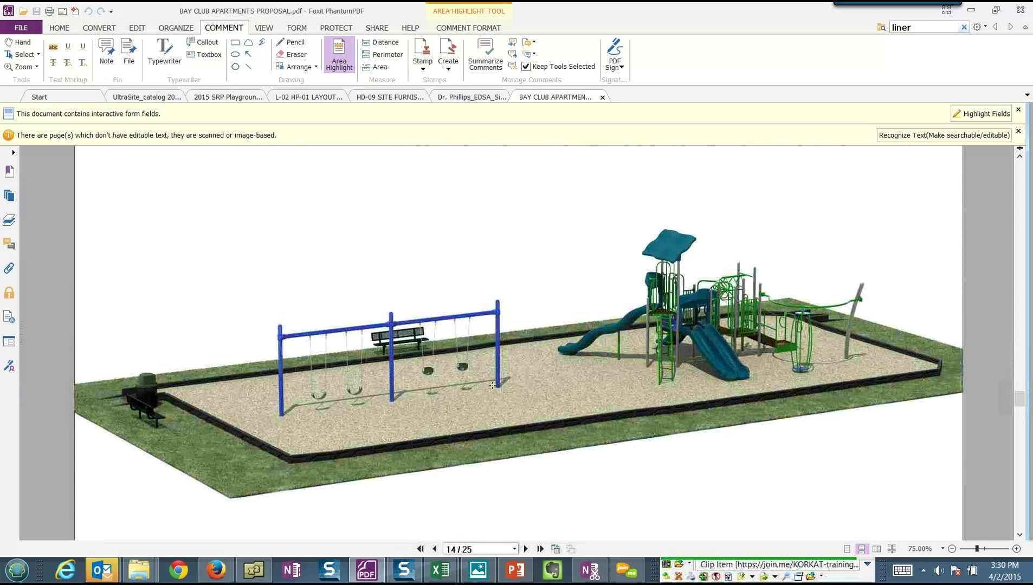
{"action": "scroll", "coordinate": [492, 385], "scroll_direction": "down", "scroll_amount": 15}
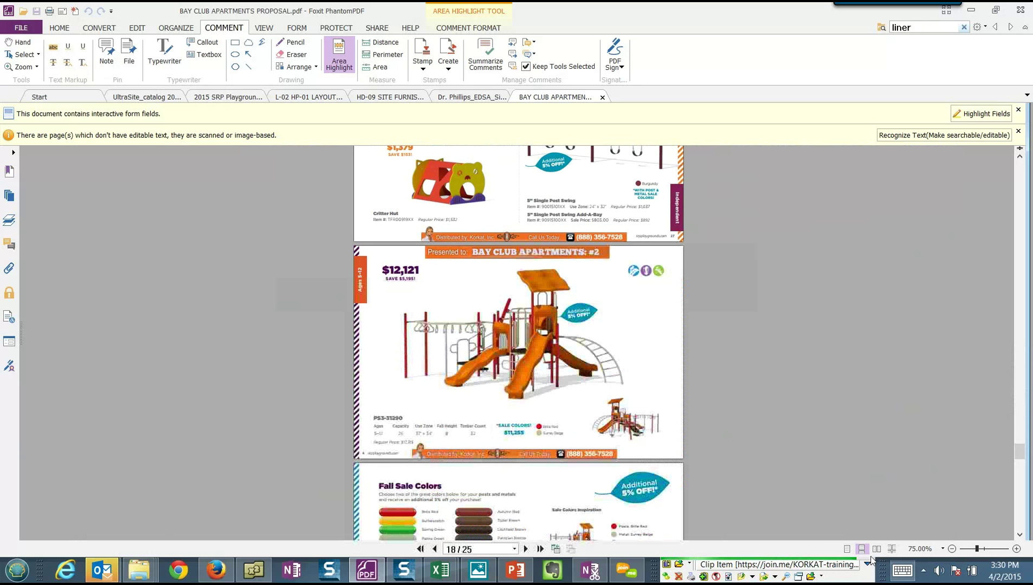
Step: Show the proposal's page thumbnails and move the PS3-31290 site plan from page 15 to directly after page 9
{"action": "left_click", "coordinate": [10, 195]}
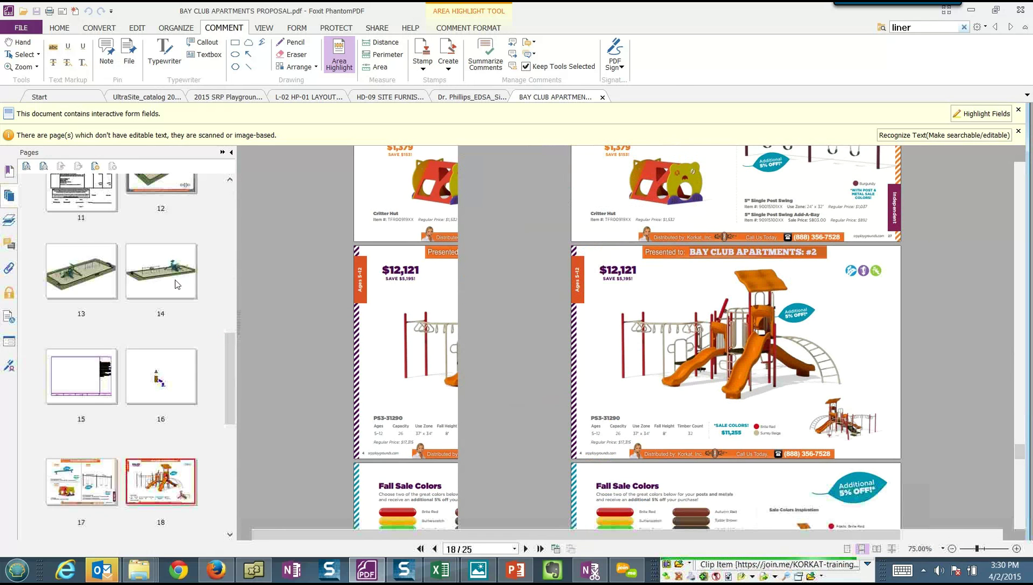
{"action": "left_click", "coordinate": [166, 278]}
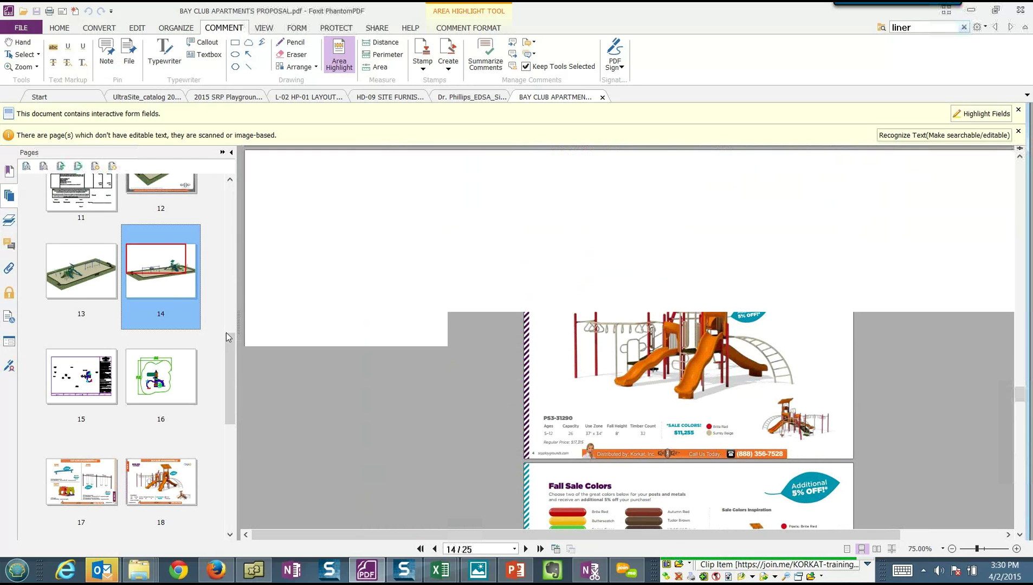
{"action": "left_click", "coordinate": [161, 377]}
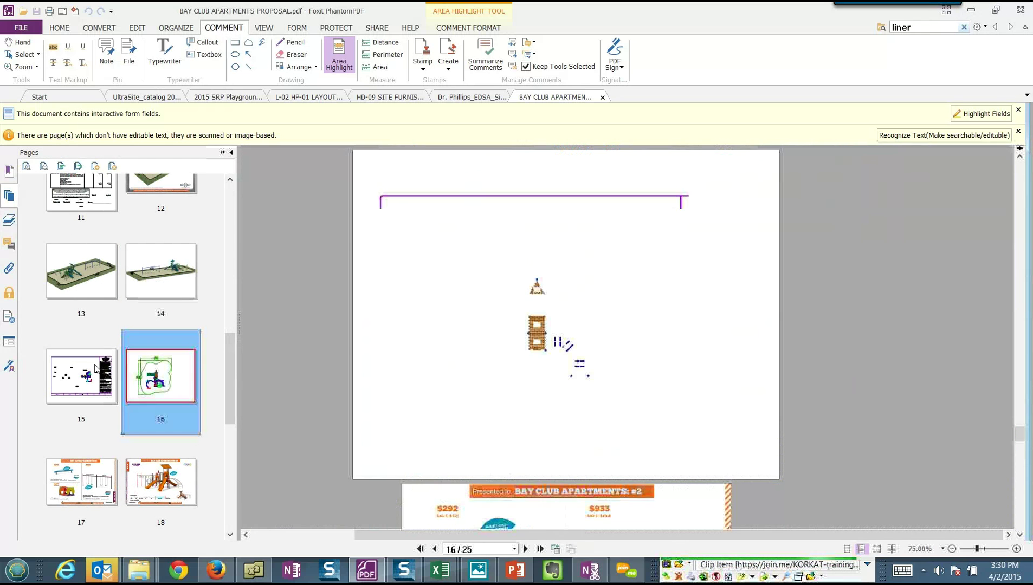
{"action": "left_click", "coordinate": [95, 369]}
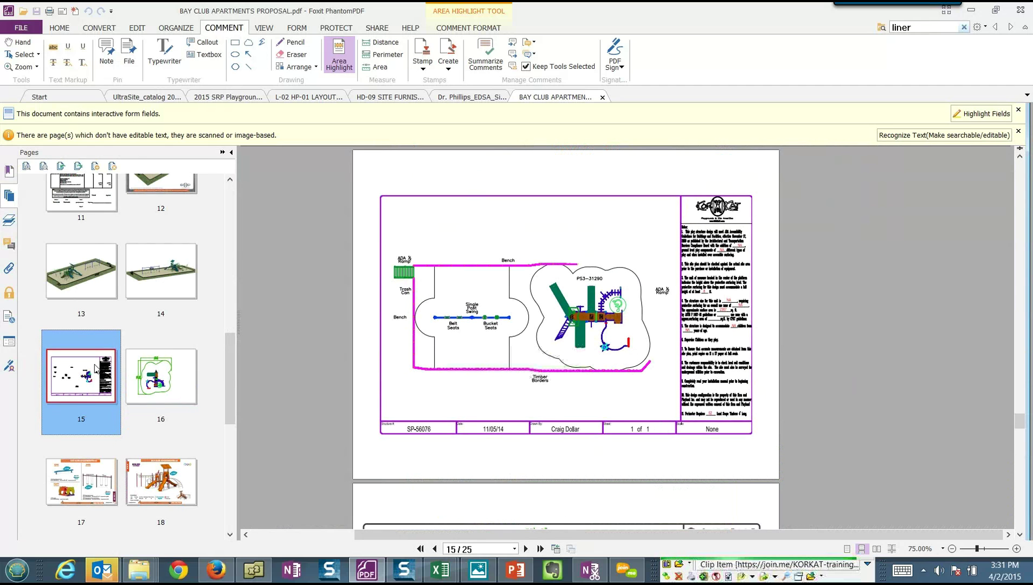
{"action": "right_click", "coordinate": [95, 369]}
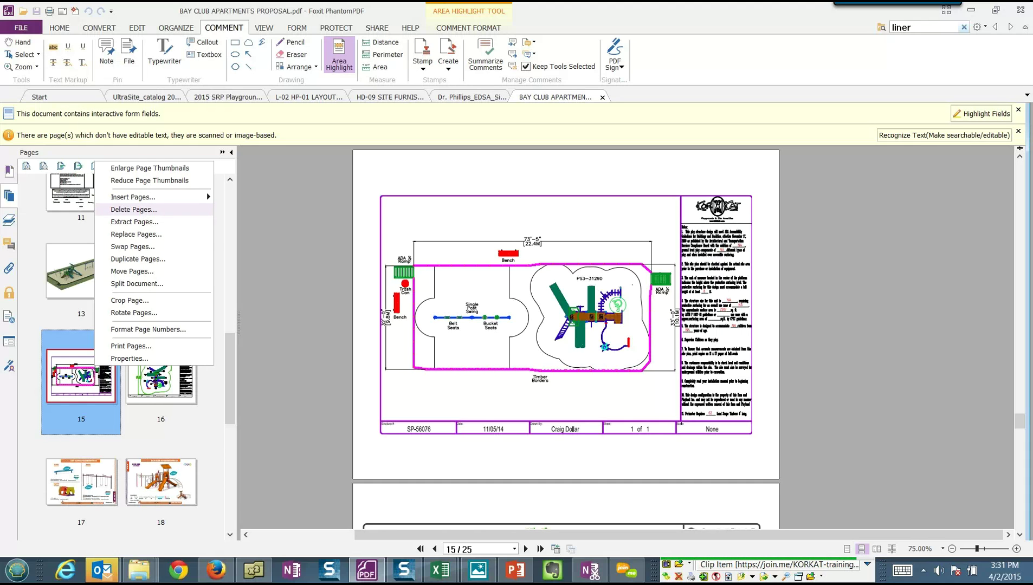
{"action": "left_click", "coordinate": [139, 388]}
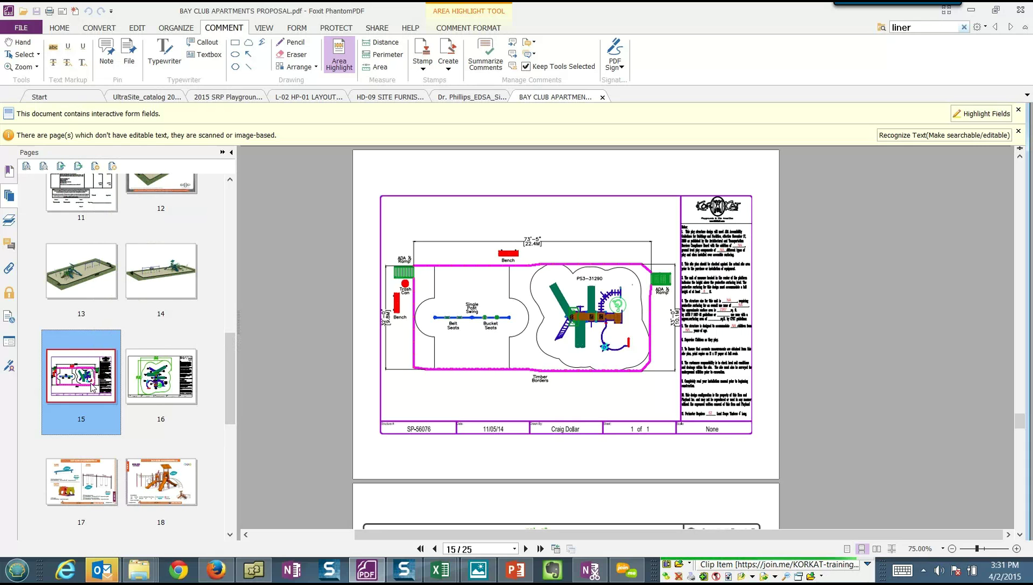
{"action": "left_click_drag", "start_coordinate": [93, 387], "coordinate": [120, 242]}
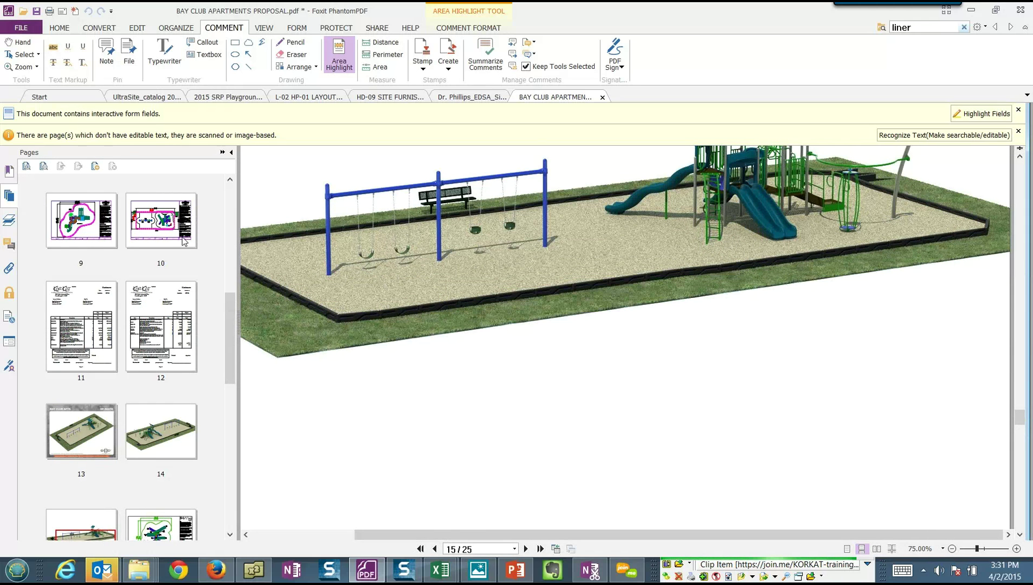
{"action": "left_click", "coordinate": [184, 242]}
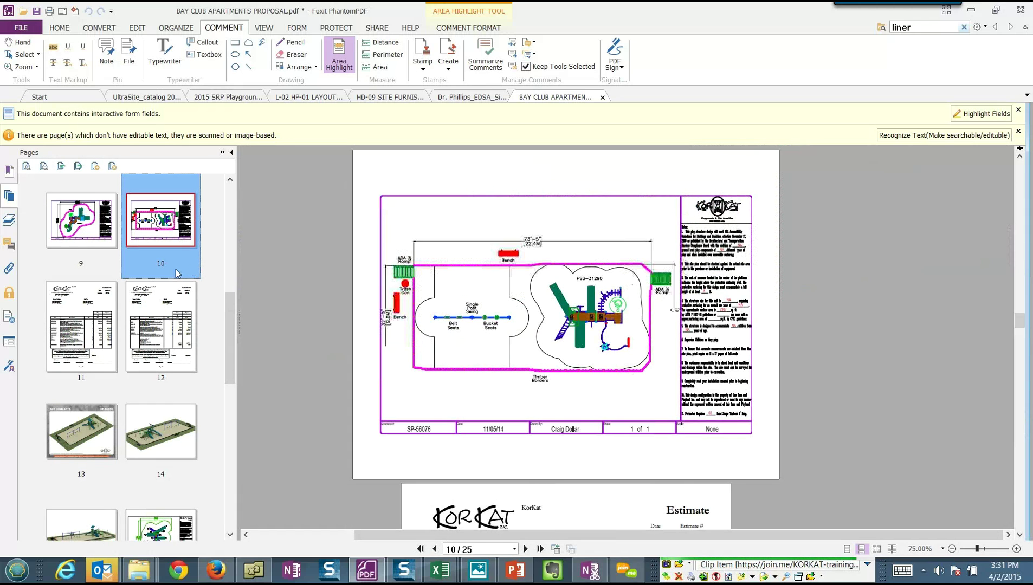
Step: Extract page 12, the second estimate page, into a new PDF and display the extracted document
{"action": "left_click", "coordinate": [163, 309]}
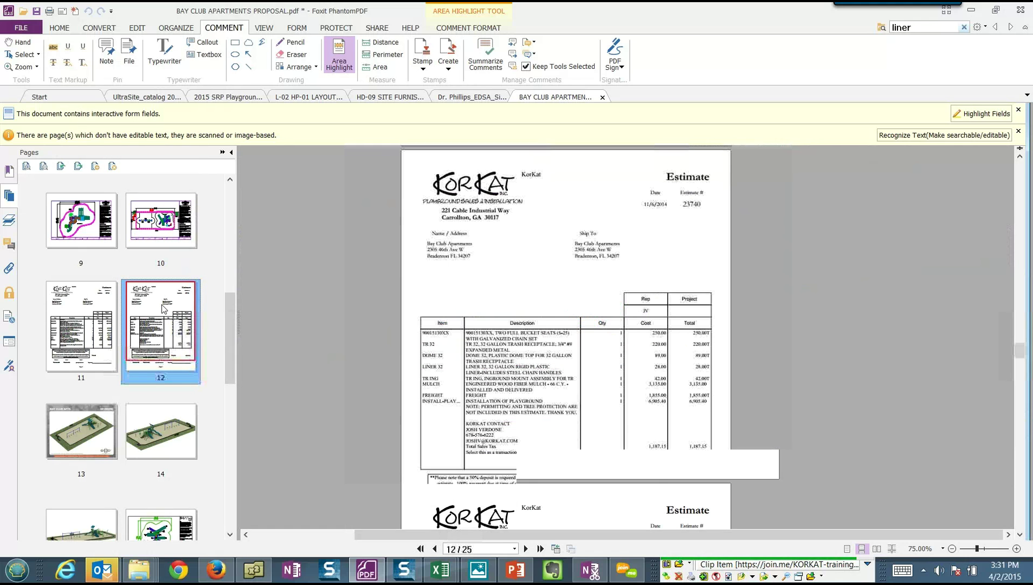
{"action": "right_click", "coordinate": [163, 307]}
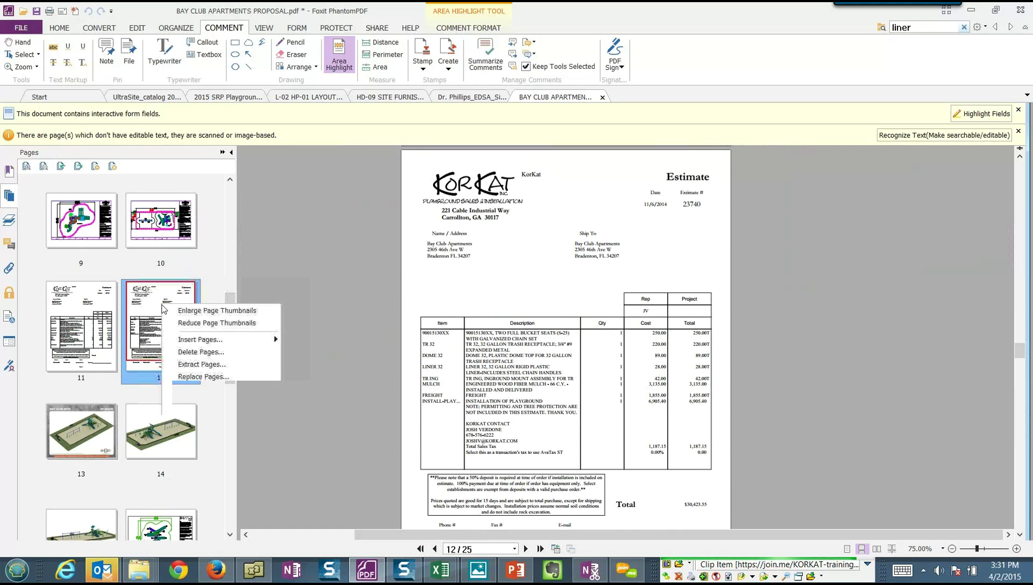
{"action": "left_click", "coordinate": [191, 365]}
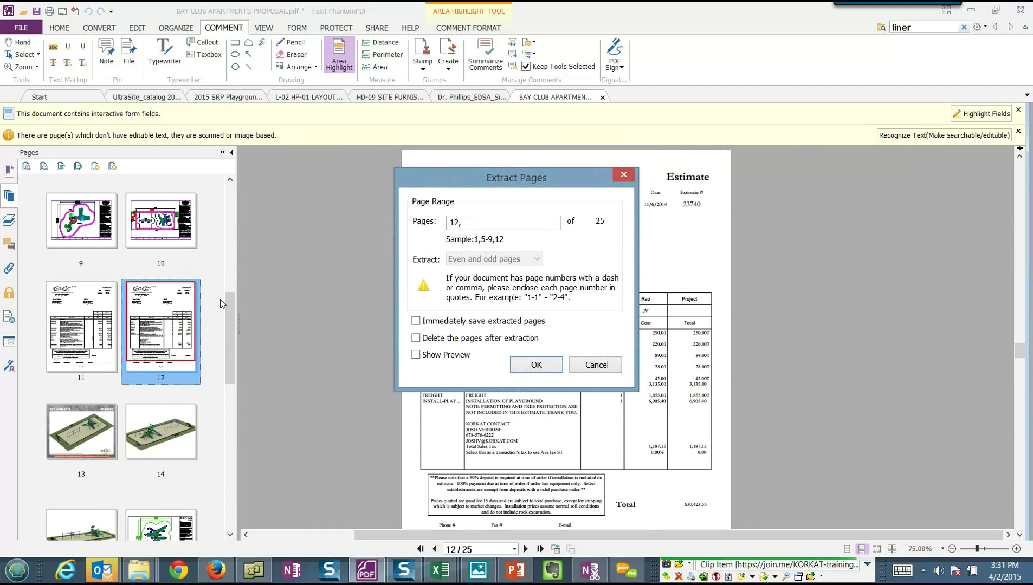
{"action": "left_click", "coordinate": [536, 365]}
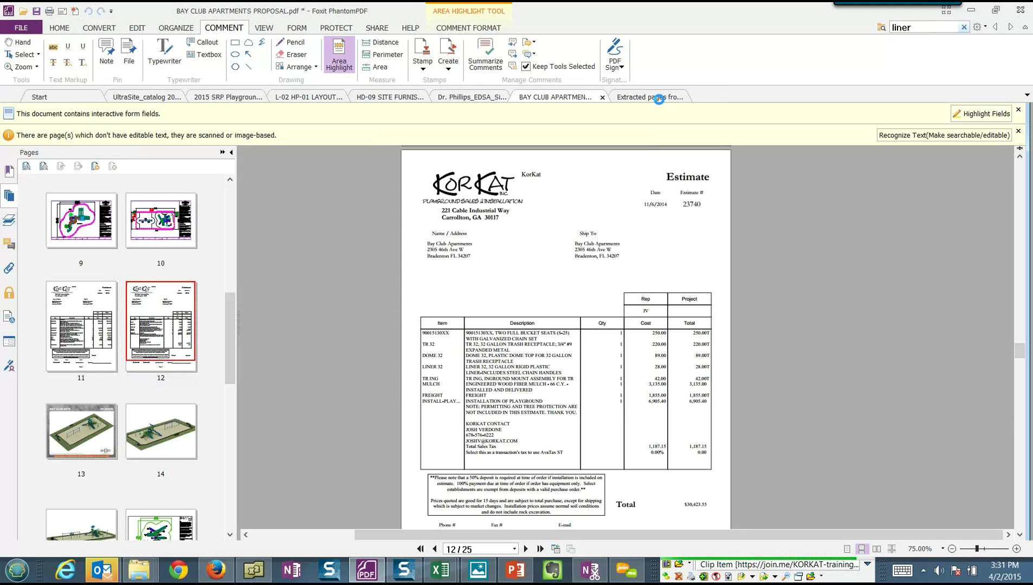
{"action": "left_click", "coordinate": [658, 99]}
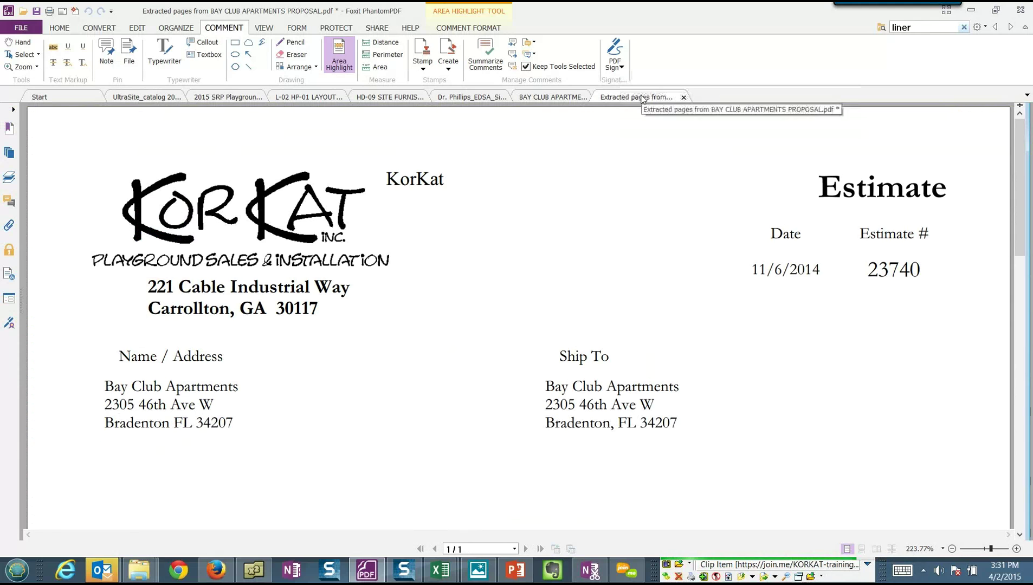
{"action": "key", "text": "ctrl+1"}
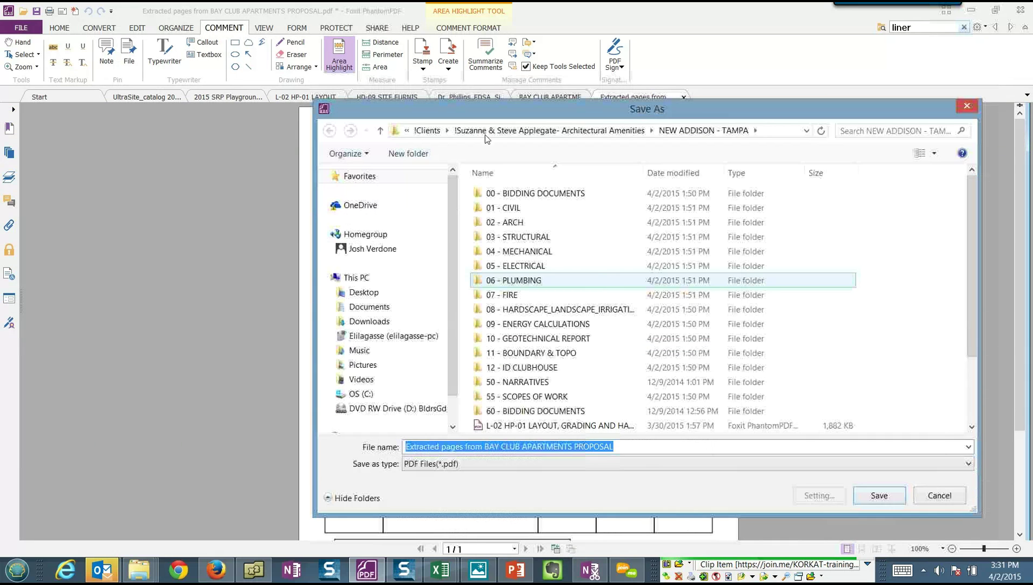
{"action": "left_click", "coordinate": [427, 130]}
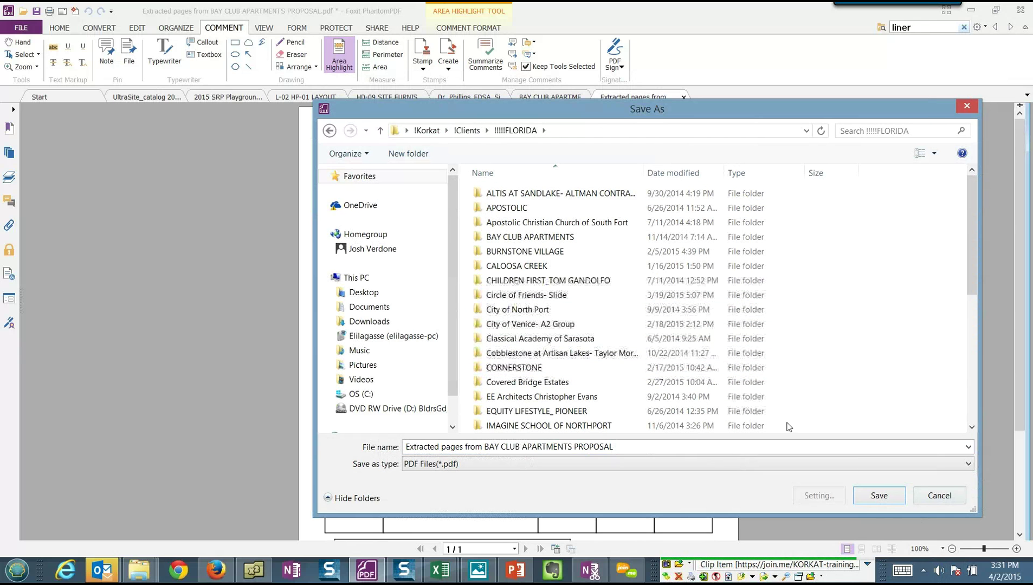
{"action": "left_click", "coordinate": [939, 496]}
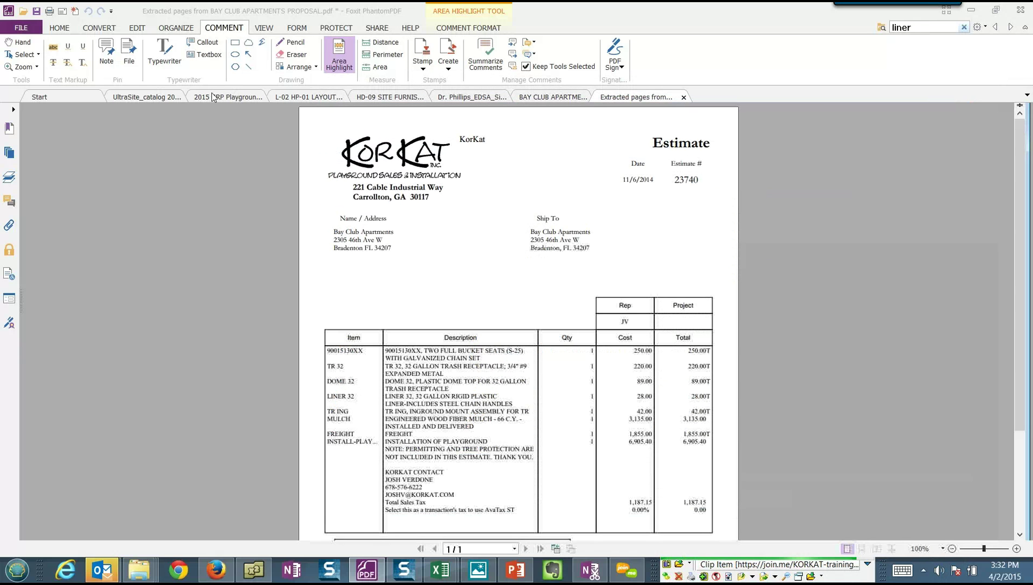
Step: Switch to the 2015 SRP Playgrounds catalog and examine the Surfacing & Borders page up close
{"action": "left_click", "coordinate": [212, 97]}
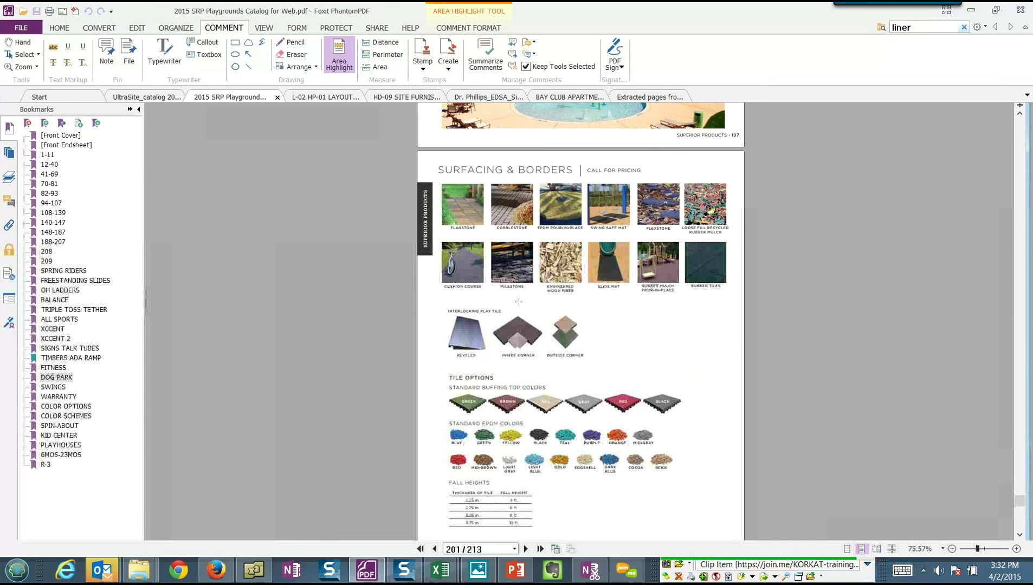
{"action": "scroll", "coordinate": [566, 297], "scroll_direction": "up", "scroll_amount": 1}
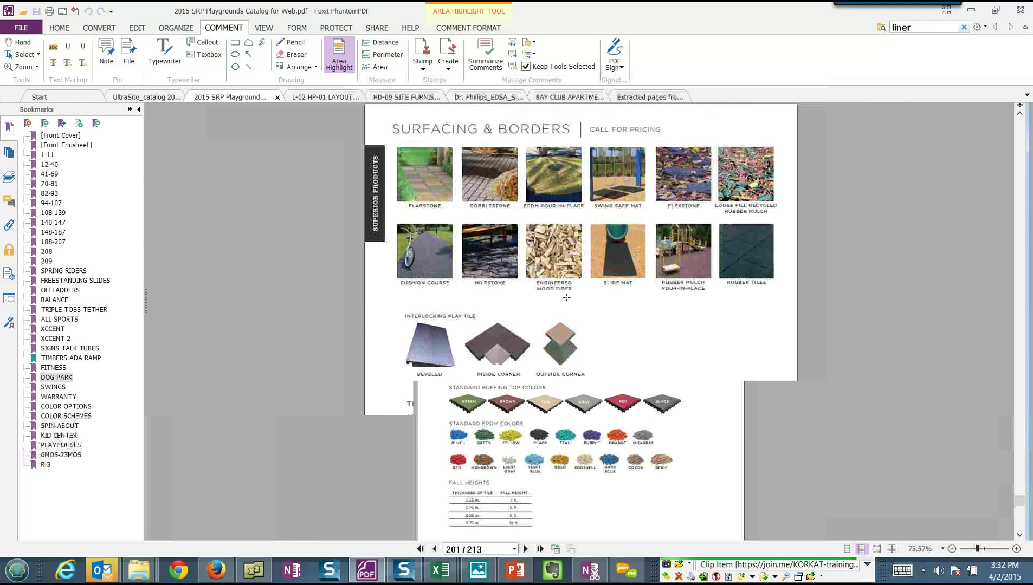
{"action": "scroll", "coordinate": [566, 297], "scroll_direction": "up", "scroll_amount": 2}
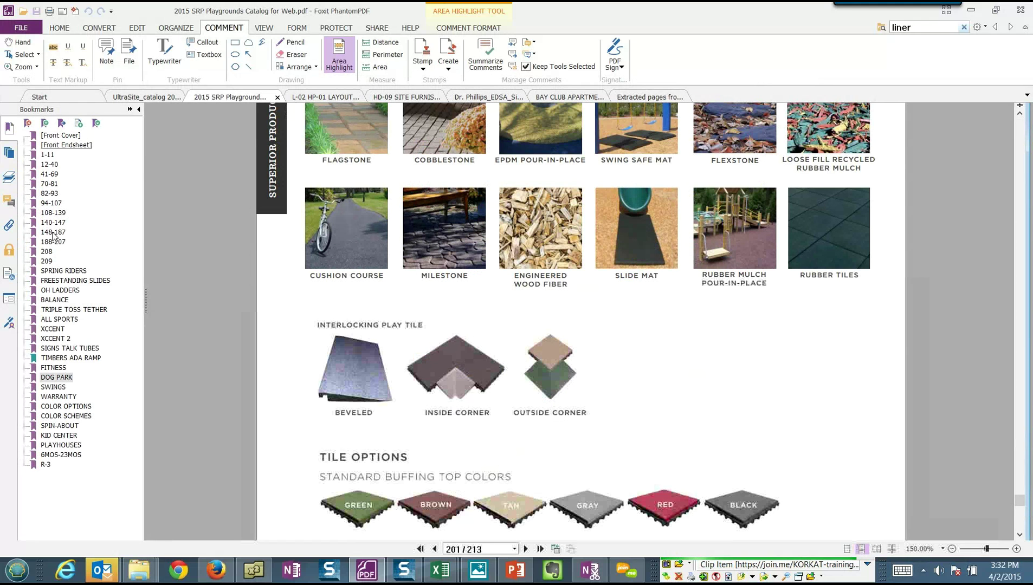
Step: Go to the bookmarked Spring Riders section of the catalog and examine the Motion / Riders page
{"action": "left_click", "coordinate": [58, 271]}
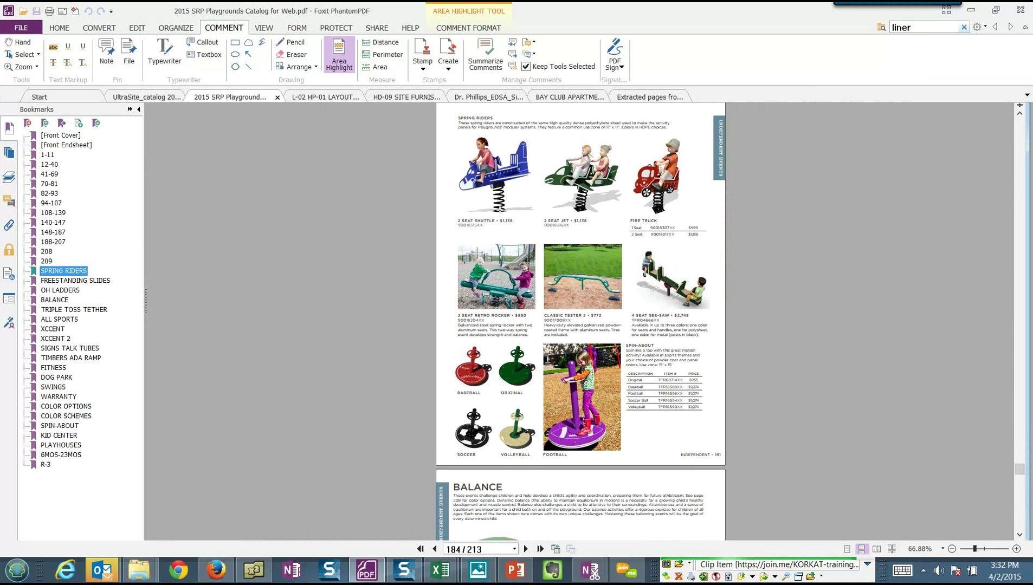
{"action": "scroll", "coordinate": [571, 224], "scroll_direction": "up", "scroll_amount": 3}
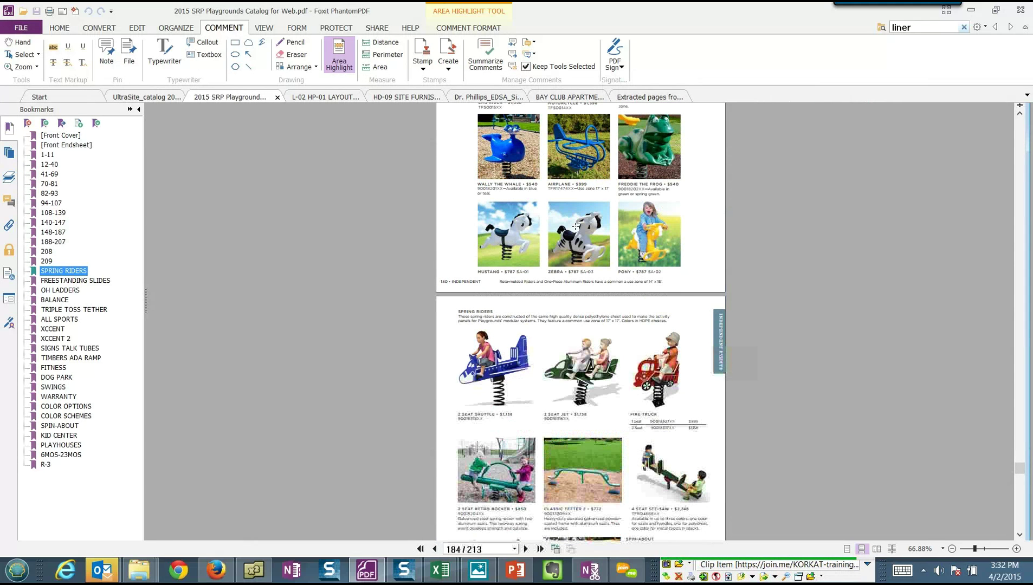
{"action": "scroll", "coordinate": [575, 226], "scroll_direction": "up", "scroll_amount": 3}
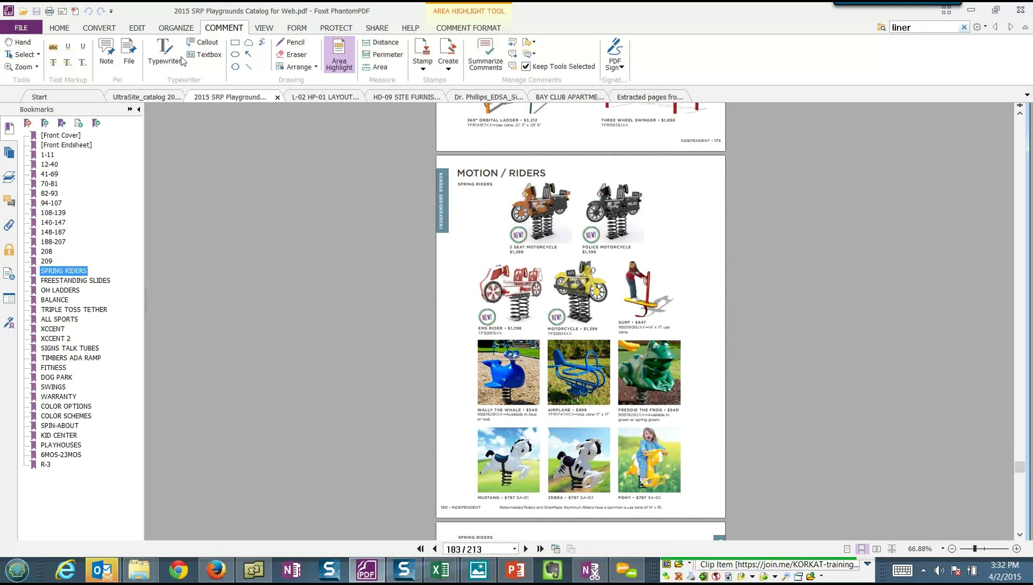
{"action": "left_click", "coordinate": [176, 27]}
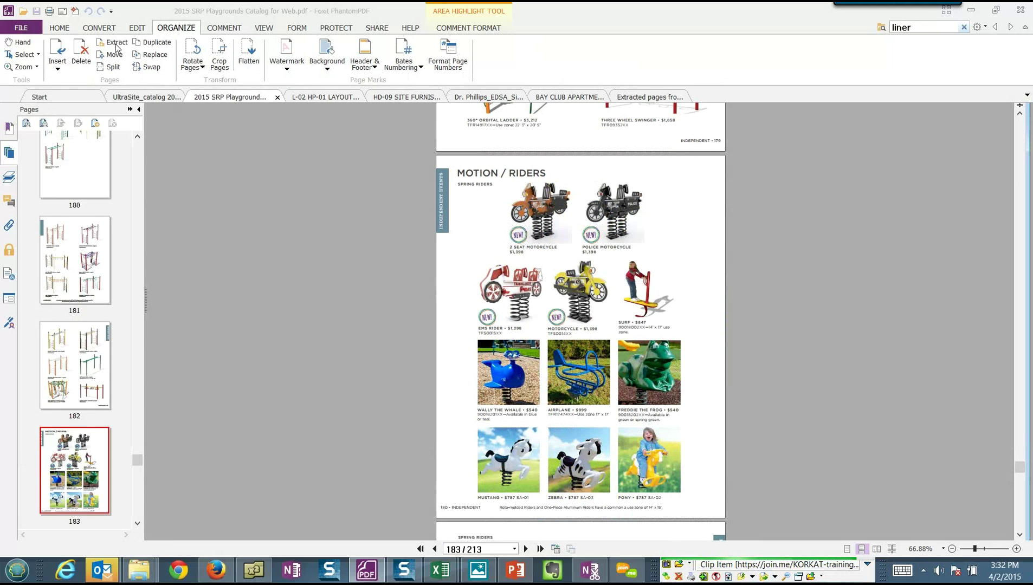
{"action": "left_click", "coordinate": [113, 42]}
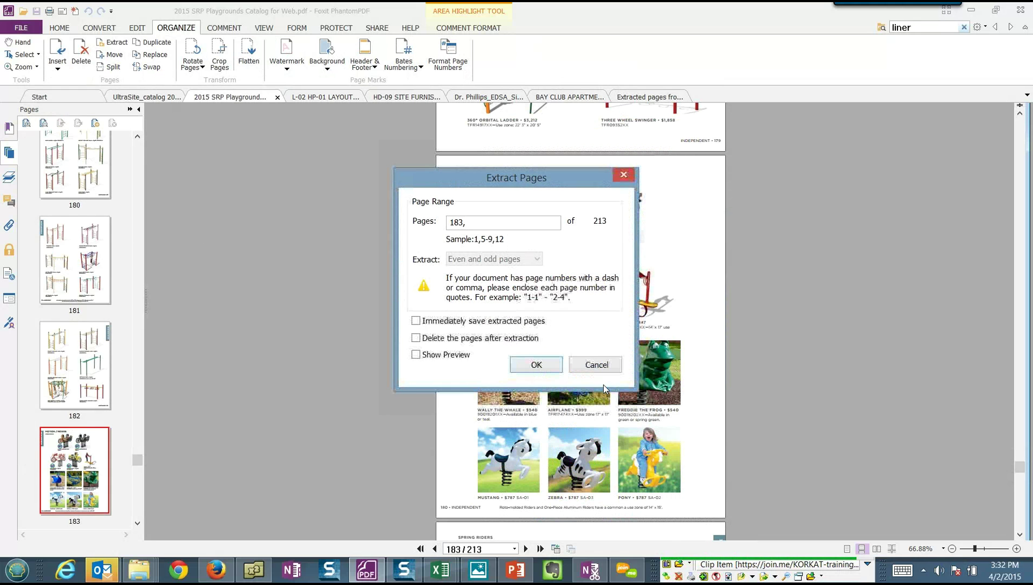
{"action": "left_click", "coordinate": [597, 364]}
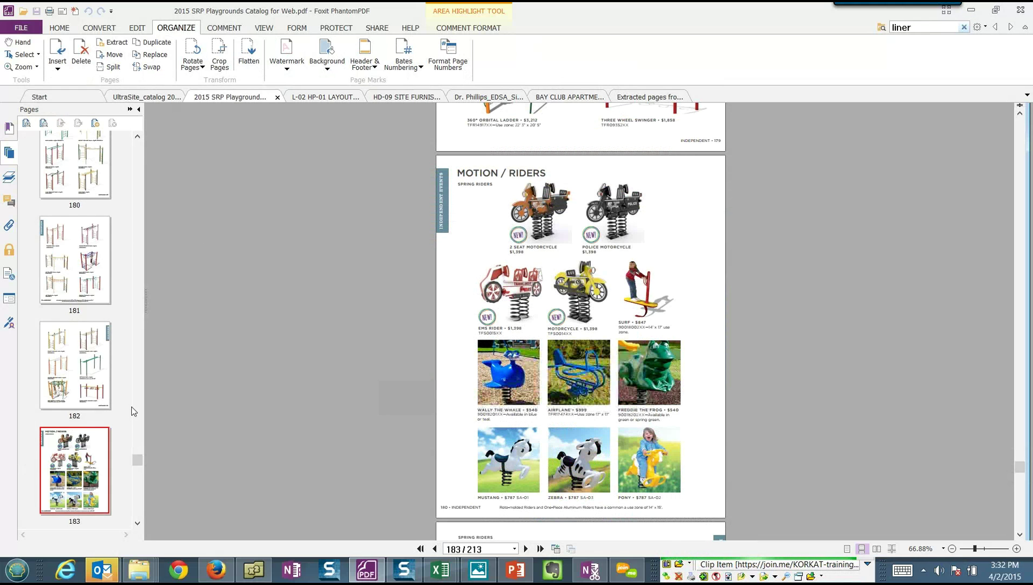
Step: Widen the page thumbnail area to three thumbnails per row and select pages 178 and 183
{"action": "left_click", "coordinate": [75, 162]}
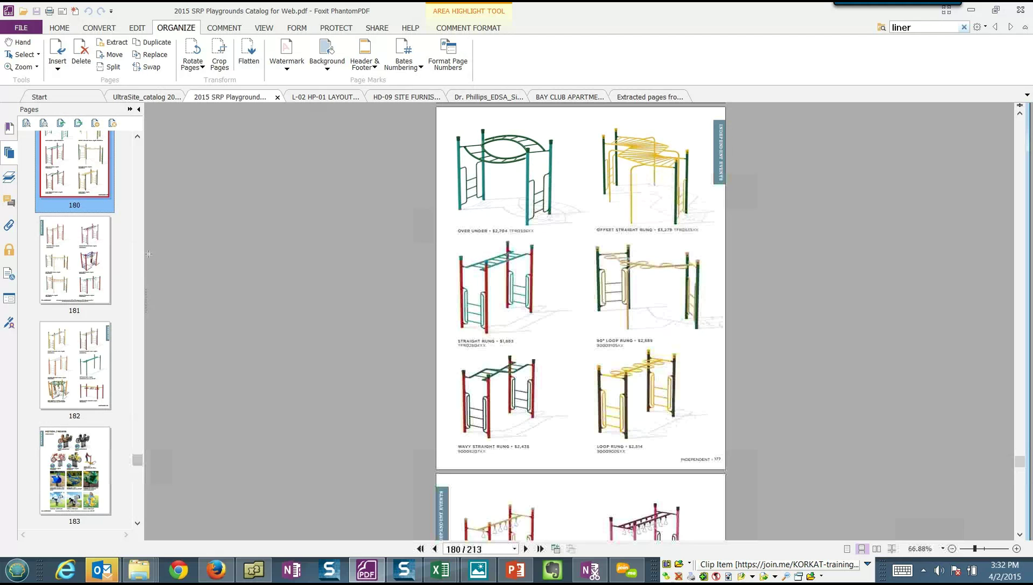
{"action": "left_click_drag", "start_coordinate": [148, 254], "coordinate": [290, 254]}
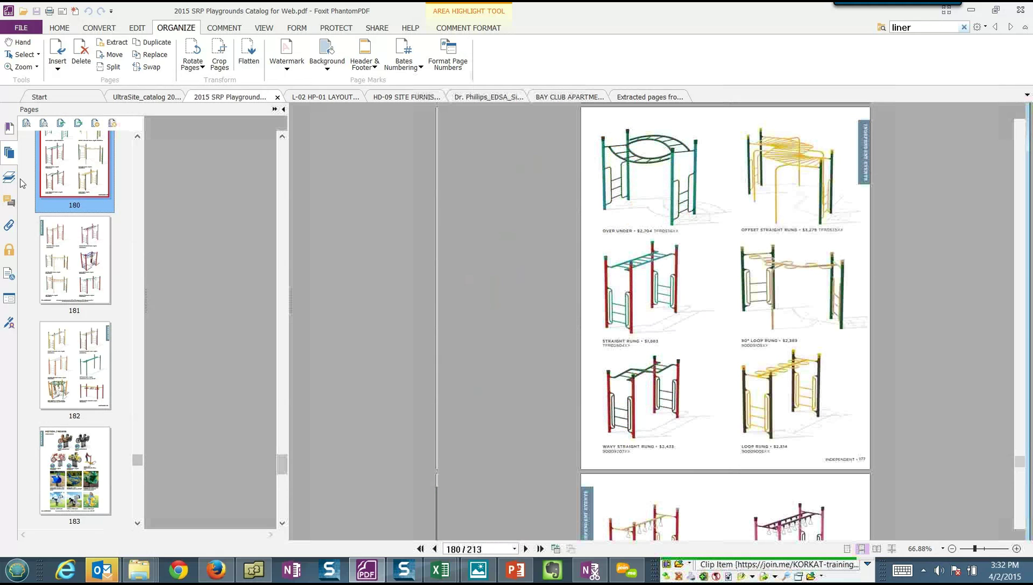
{"action": "left_click", "coordinate": [10, 182]}
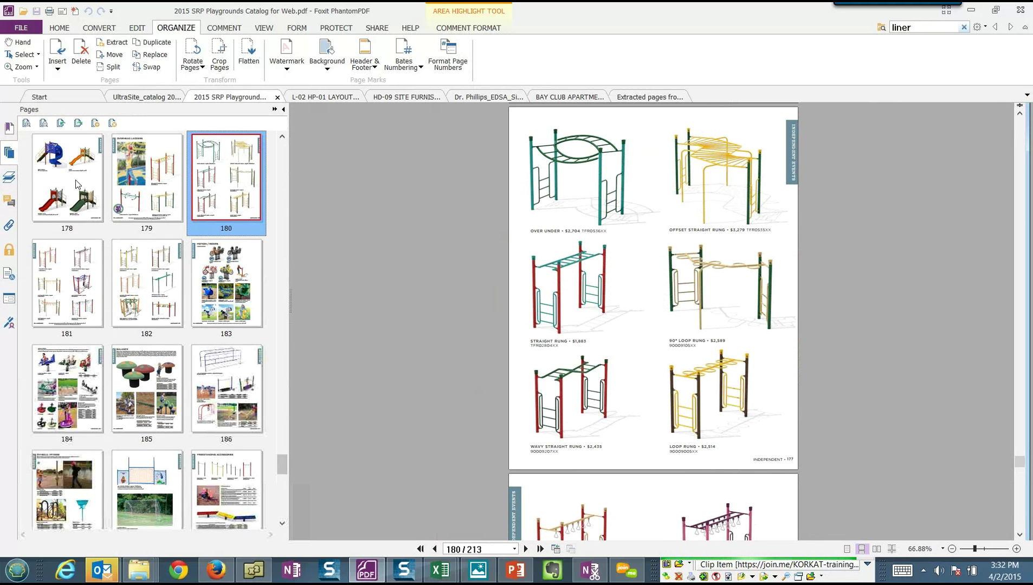
{"action": "left_click", "coordinate": [77, 185]}
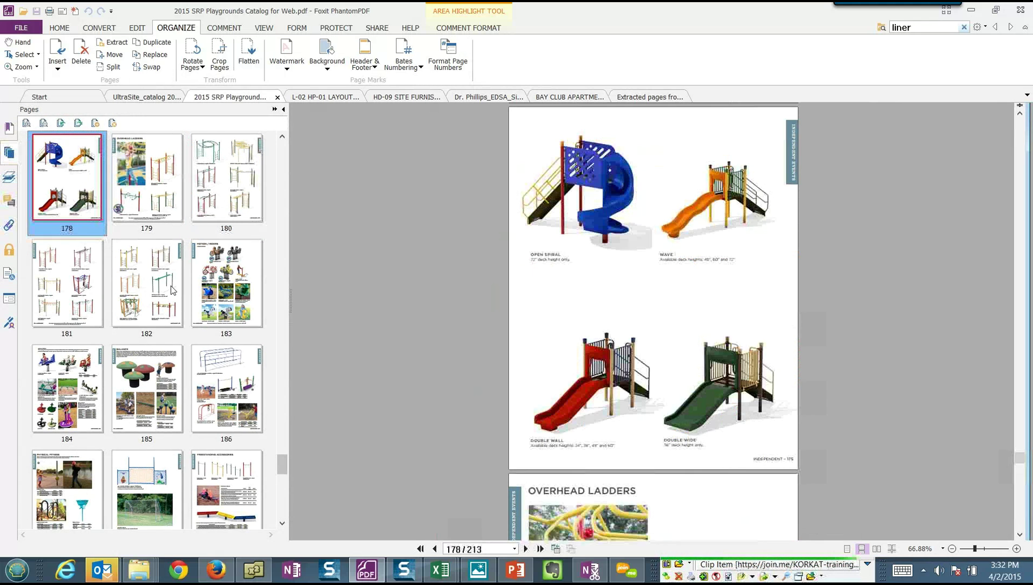
{"action": "left_click", "coordinate": [224, 264]}
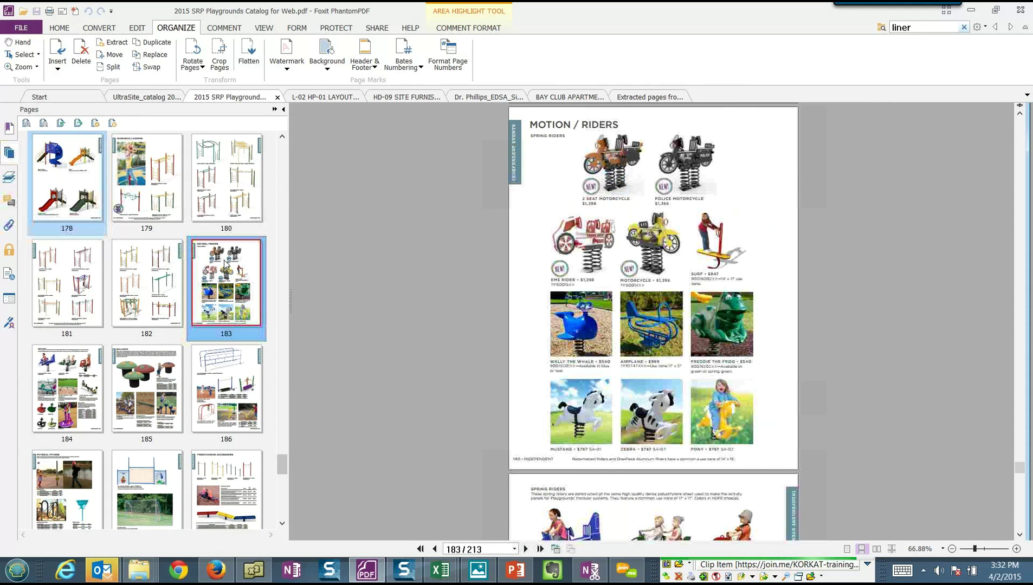
Step: Replace the thumbnail selection with pages 187, 190 and 211, the Physical Fitness, riders and Standard Color Options pages
{"action": "scroll", "coordinate": [81, 412], "scroll_direction": "down", "scroll_amount": 1}
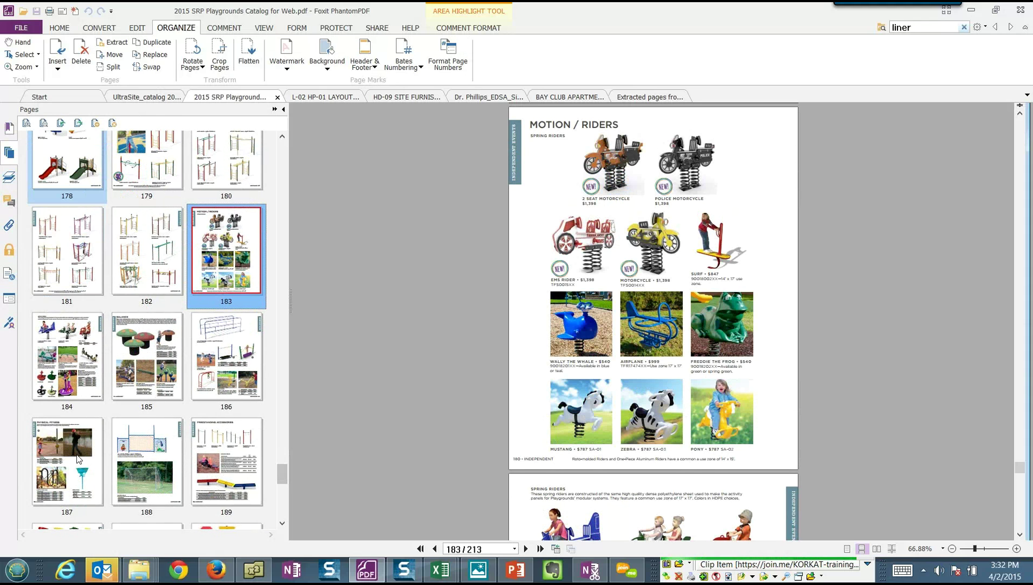
{"action": "scroll", "coordinate": [78, 460], "scroll_direction": "down", "scroll_amount": 3}
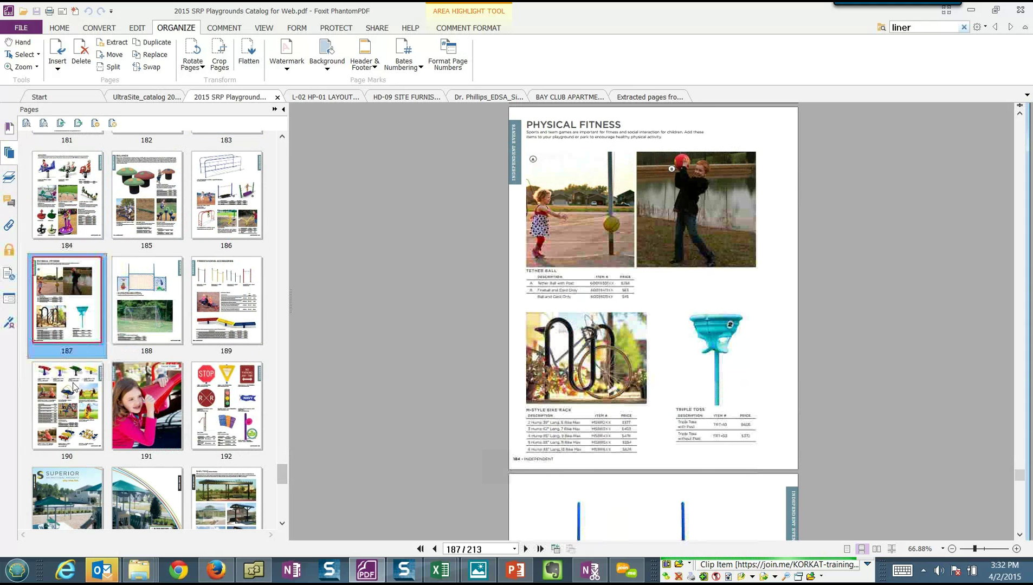
{"action": "left_click", "coordinate": [74, 398]}
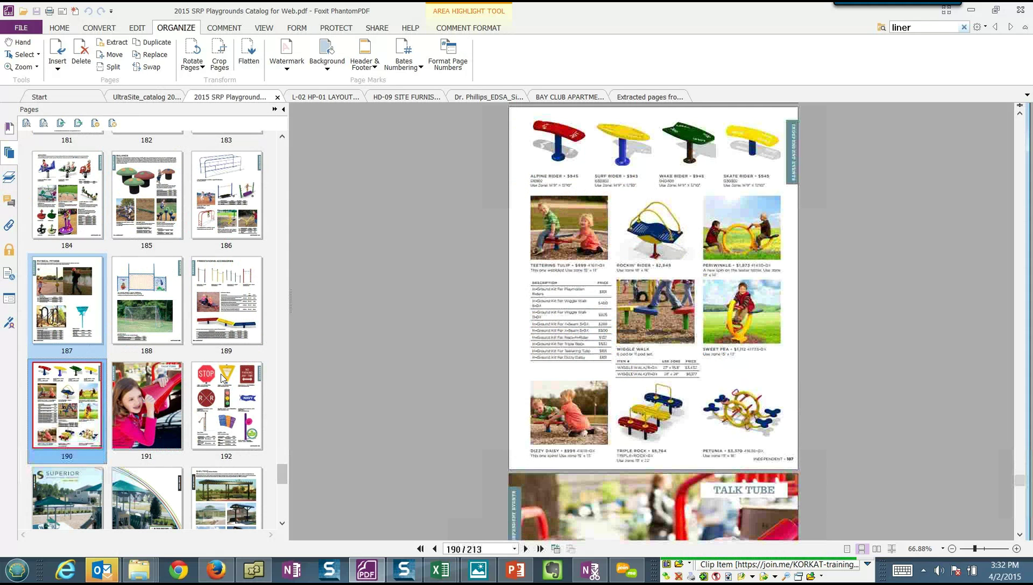
{"action": "scroll", "coordinate": [247, 382], "scroll_direction": "down", "scroll_amount": 3}
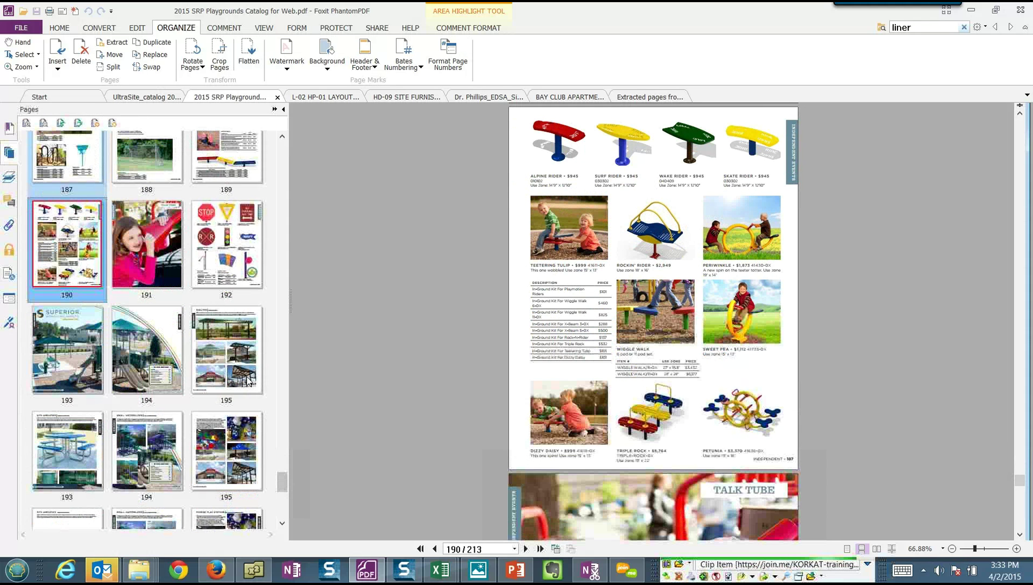
{"action": "scroll", "coordinate": [38, 235], "scroll_direction": "down", "scroll_amount": 2}
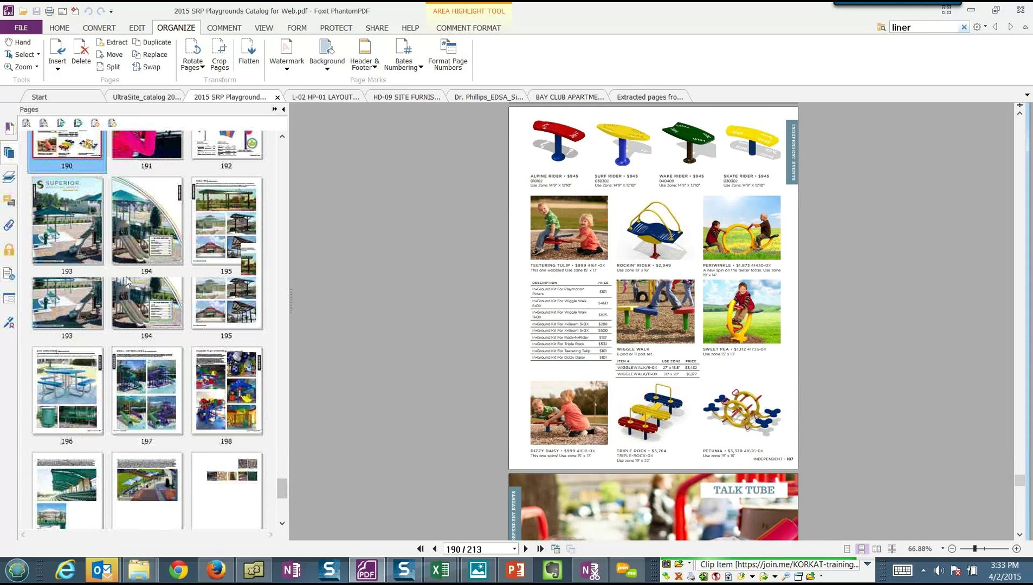
{"action": "scroll", "coordinate": [228, 396], "scroll_direction": "down", "scroll_amount": 1}
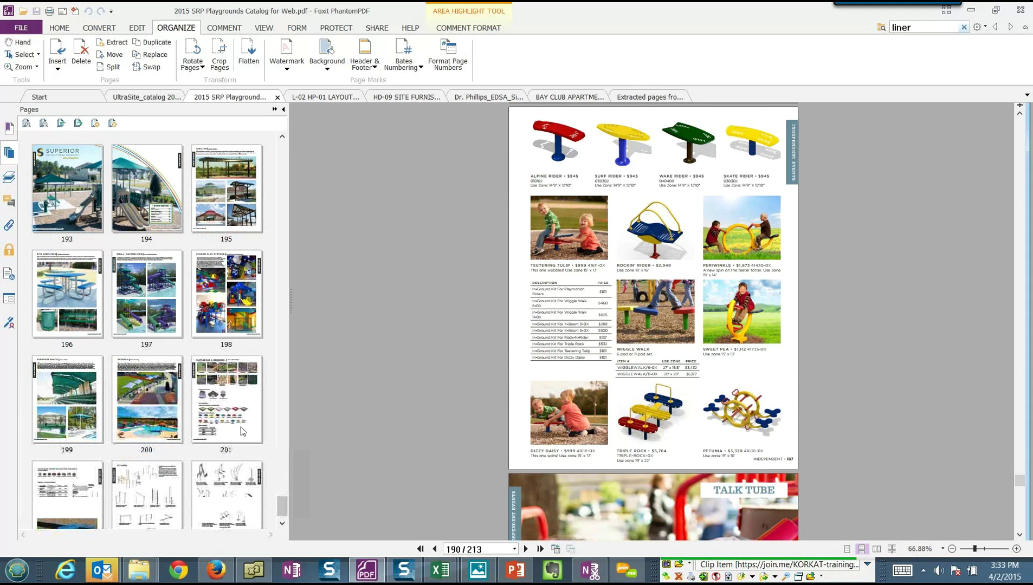
{"action": "scroll", "coordinate": [242, 431], "scroll_direction": "down", "scroll_amount": 3}
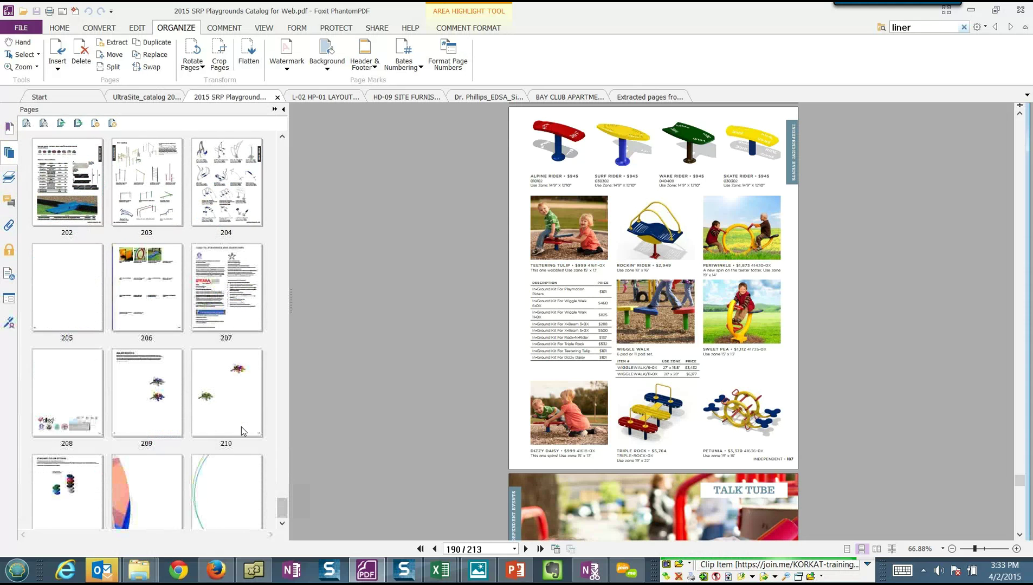
{"action": "scroll", "coordinate": [241, 431], "scroll_direction": "down", "scroll_amount": 1}
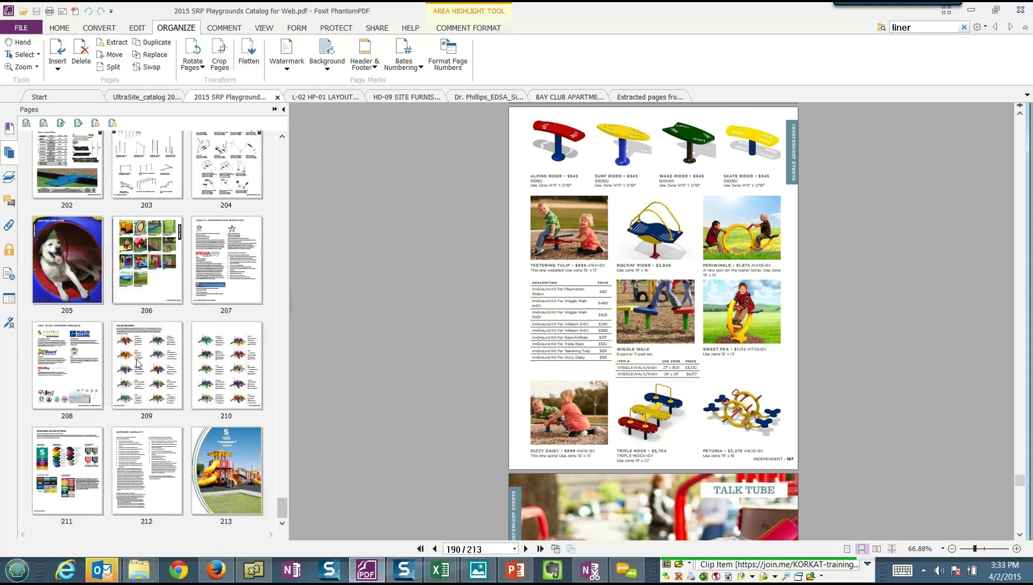
{"action": "left_click", "coordinate": [80, 467]}
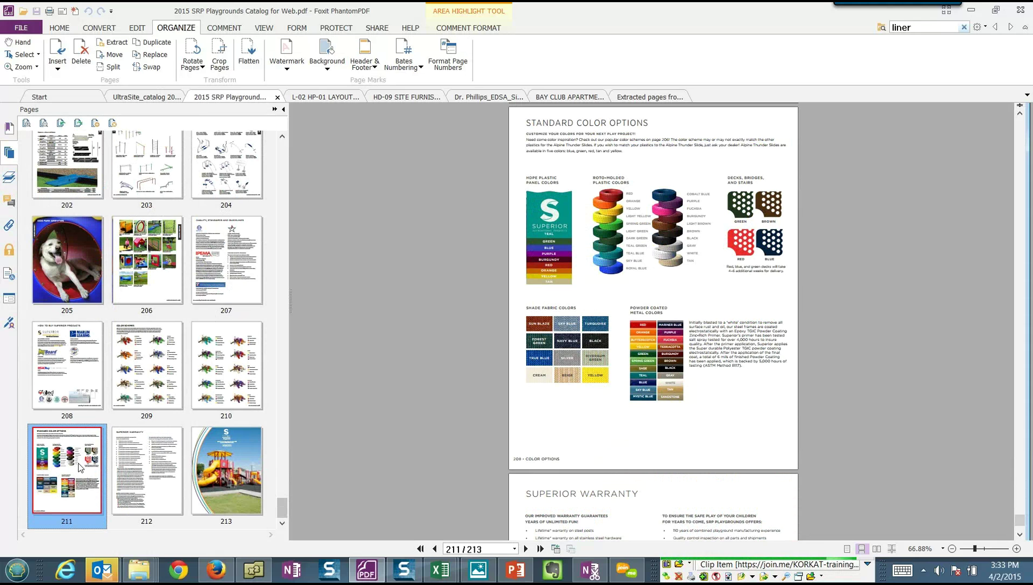
Step: Extract the selected pages 187, 190 and 211, both even and odd, into a new PDF
{"action": "right_click", "coordinate": [81, 467]}
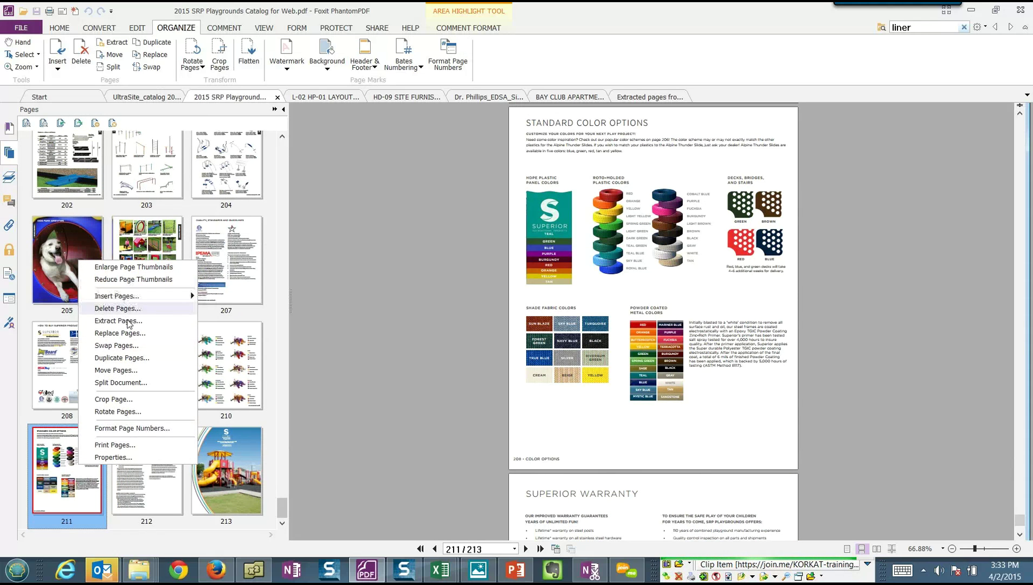
{"action": "left_click", "coordinate": [546, 288]}
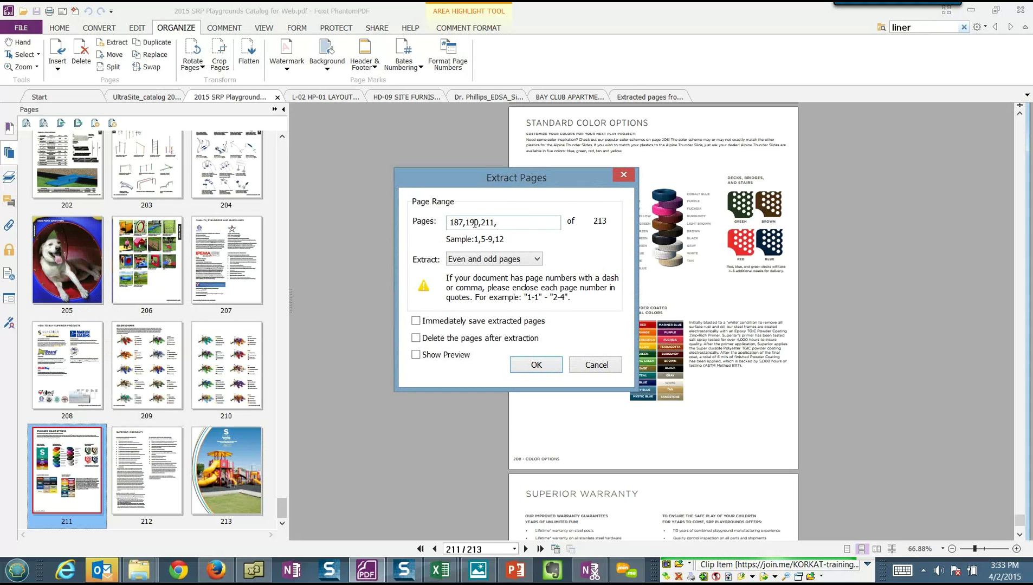
{"action": "left_click", "coordinate": [536, 366]}
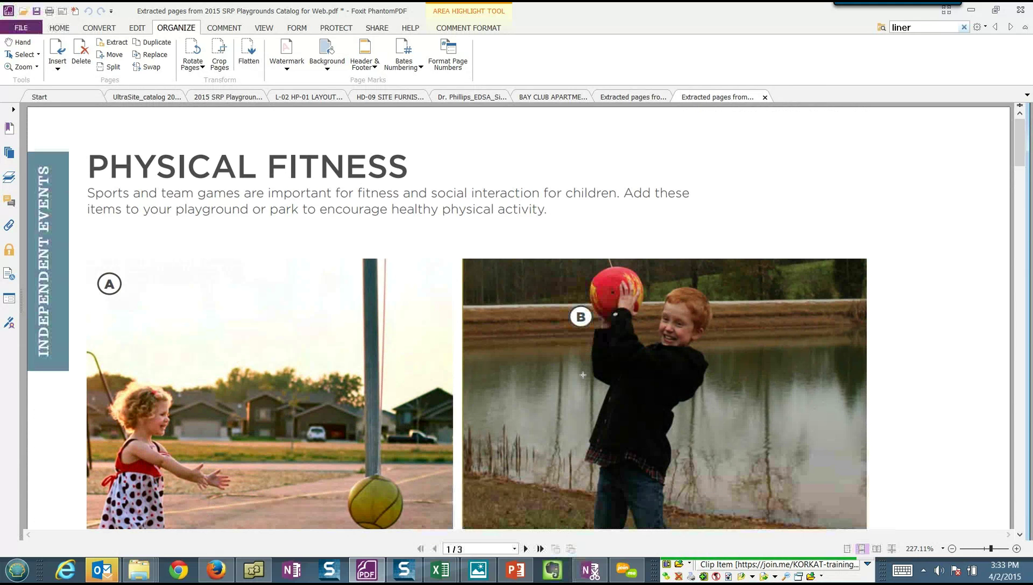
Step: Look through the extracted PDF from the Physical Fitness page to the Standard Color Options page
{"action": "scroll", "coordinate": [583, 375], "scroll_direction": "down", "scroll_amount": 2}
{"action": "scroll", "coordinate": [582, 375], "scroll_direction": "down", "scroll_amount": 2}
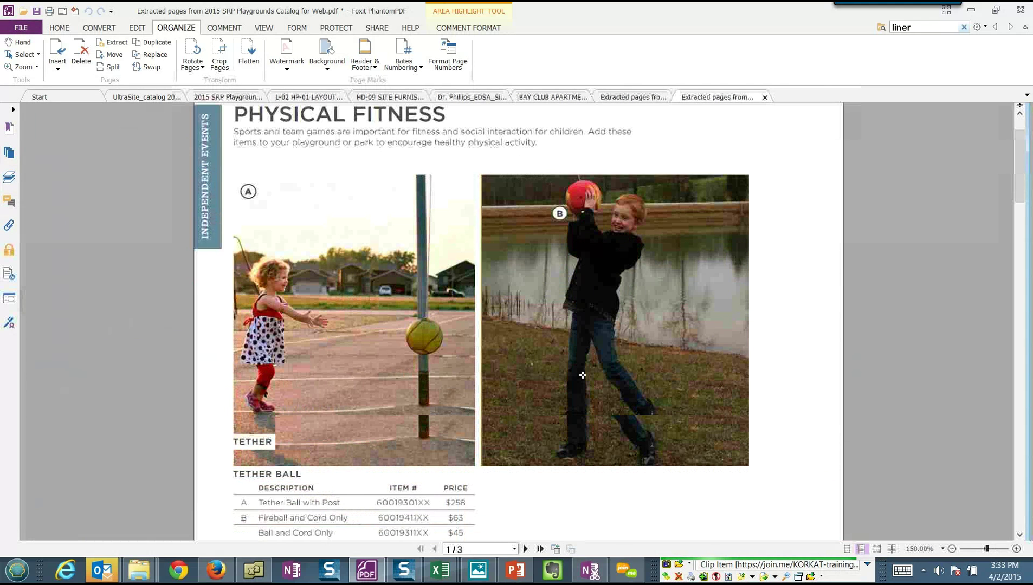
{"action": "scroll", "coordinate": [583, 375], "scroll_direction": "down", "scroll_amount": 2}
{"action": "scroll", "coordinate": [583, 375], "scroll_direction": "down", "scroll_amount": 15}
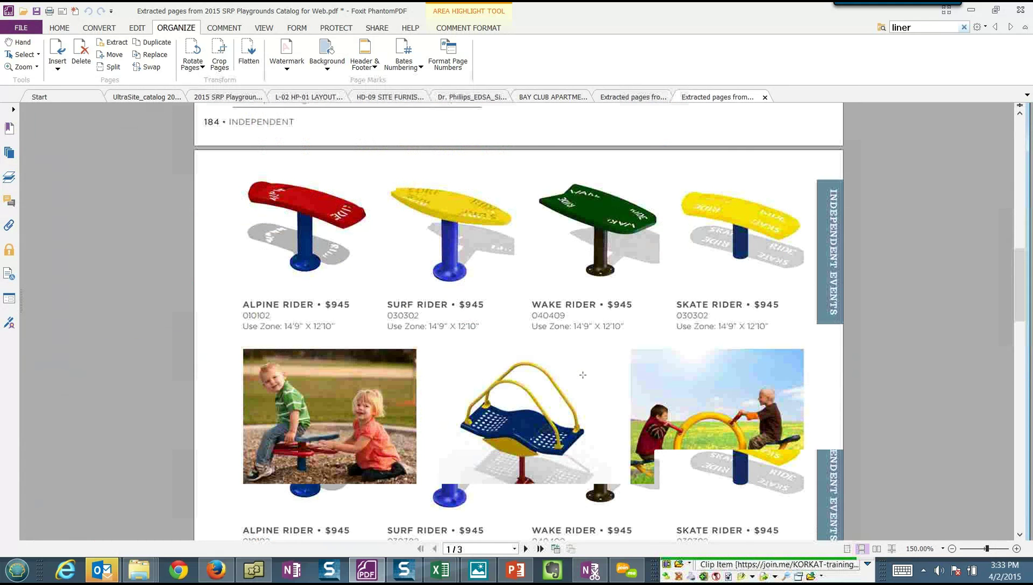
{"action": "scroll", "coordinate": [583, 375], "scroll_direction": "down", "scroll_amount": 8}
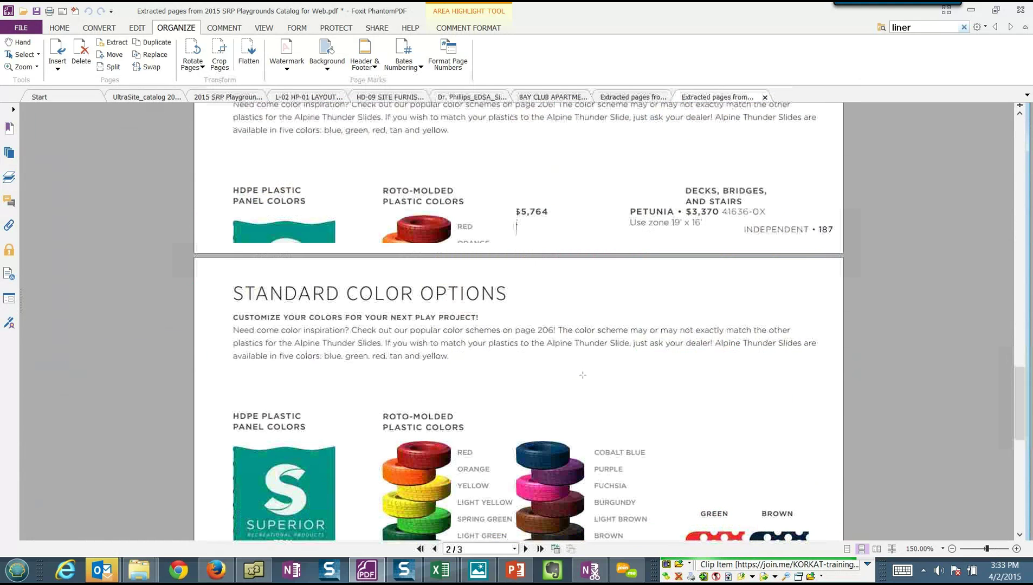
{"action": "scroll", "coordinate": [583, 375], "scroll_direction": "down", "scroll_amount": 3}
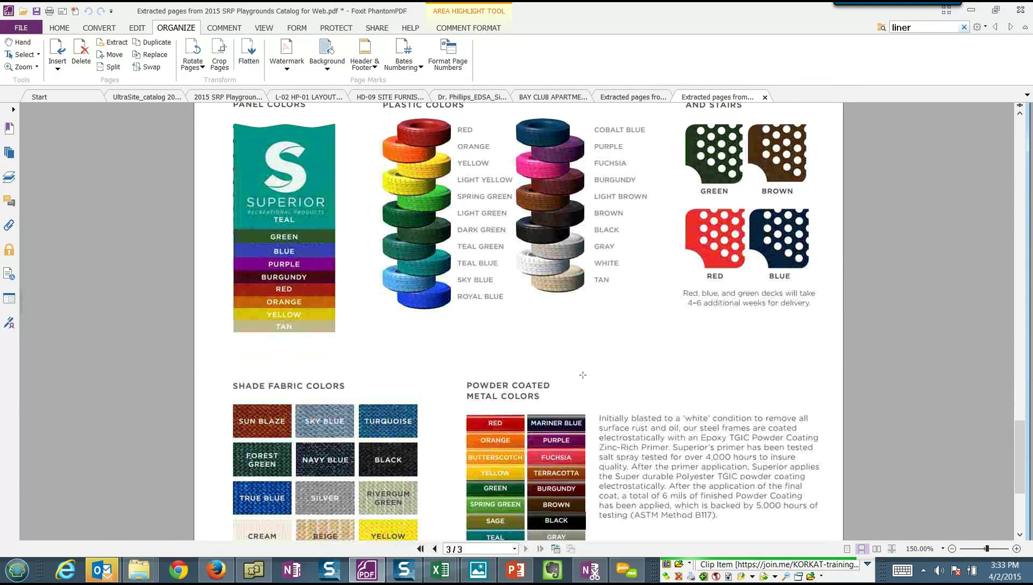
{"action": "scroll", "coordinate": [583, 375], "scroll_direction": "down", "scroll_amount": 4}
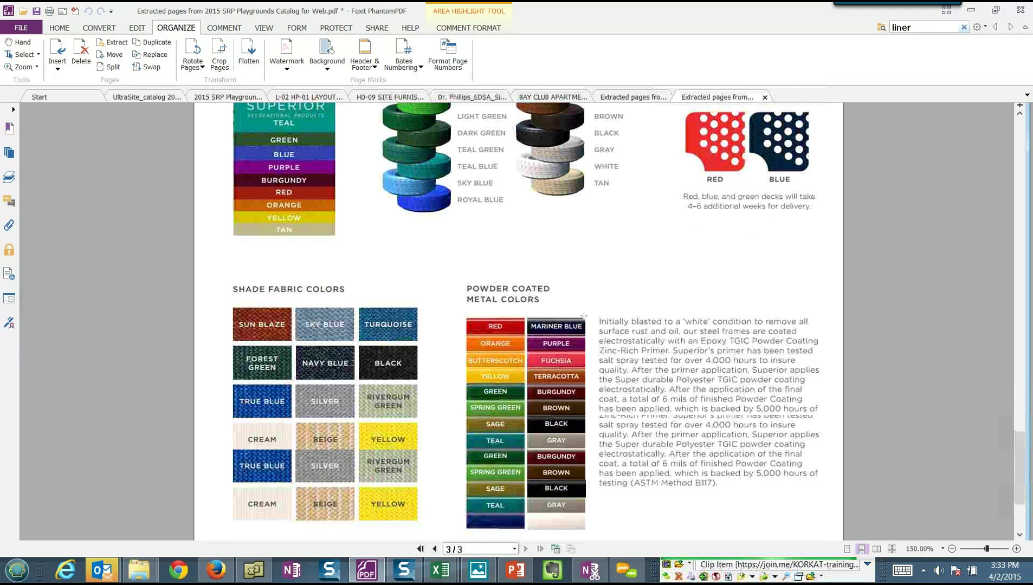
Step: Highlight the Powder Coated Metal Colors section in yellow and outline the Shade Fabric Colors swatches with a red rectangle
{"action": "left_click", "coordinate": [235, 29]}
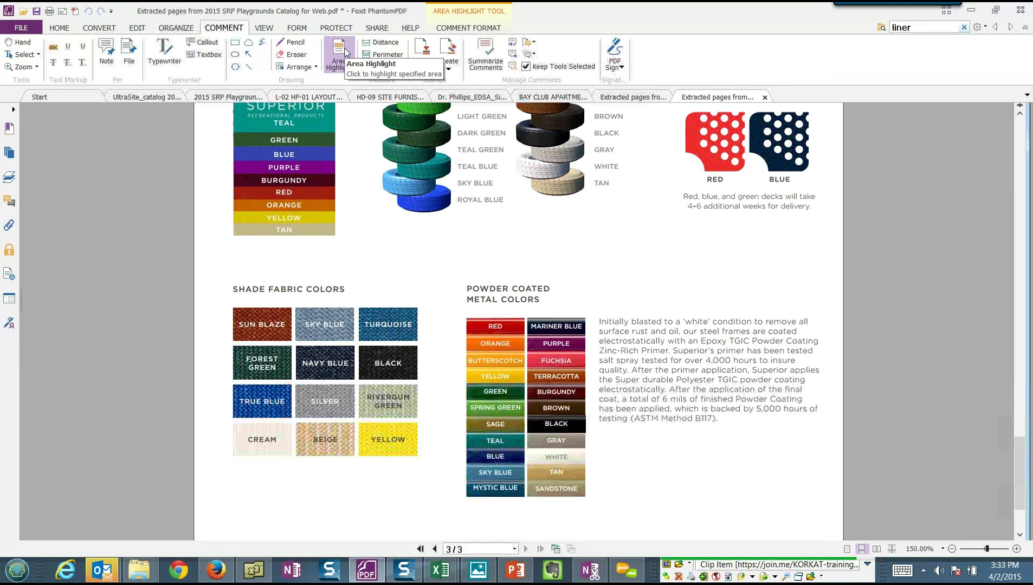
{"action": "left_click_drag", "start_coordinate": [460, 266], "coordinate": [828, 428]}
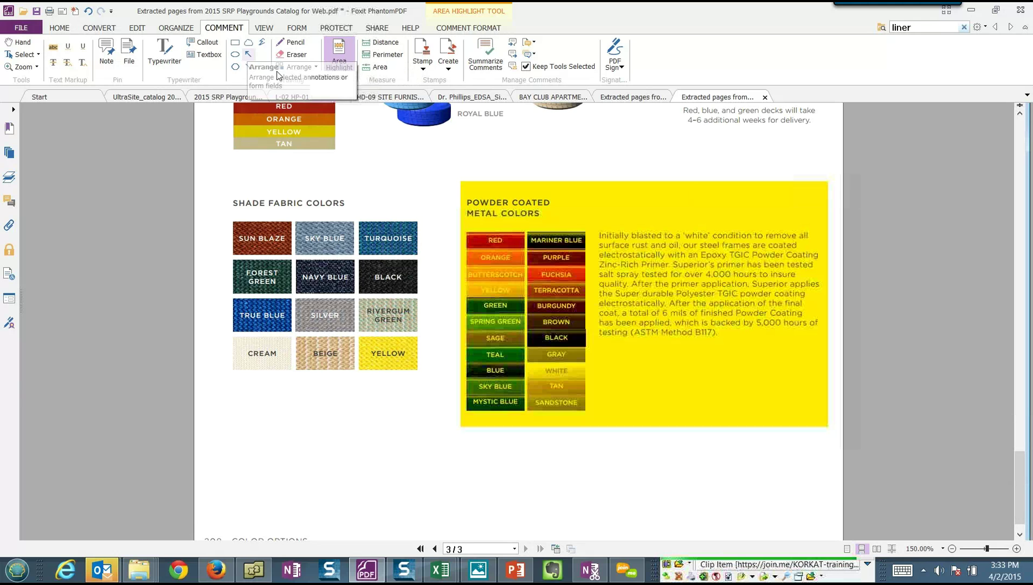
{"action": "left_click", "coordinate": [235, 42]}
{"action": "left_click_drag", "start_coordinate": [211, 186], "coordinate": [357, 355]}
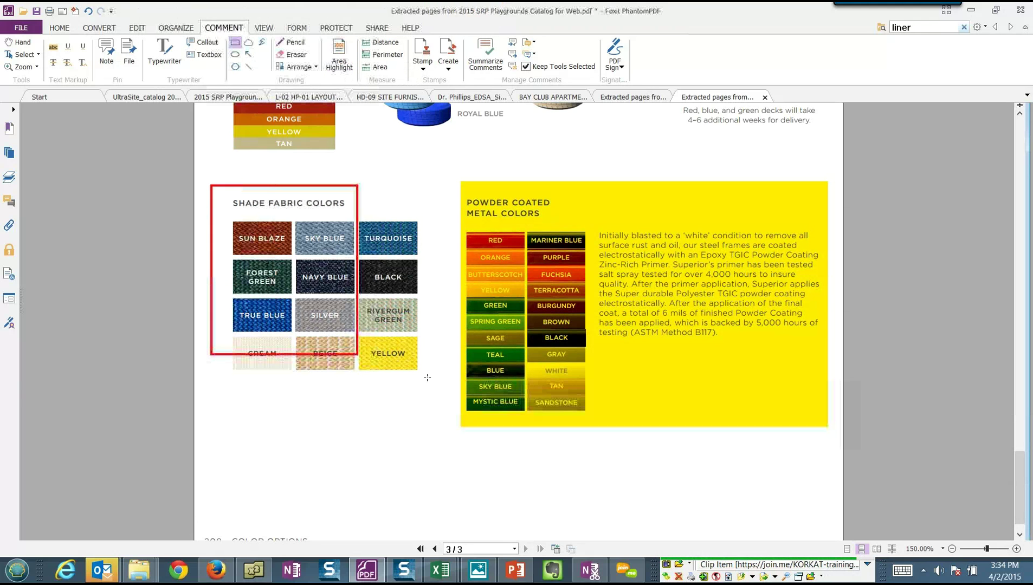
{"action": "left_click_drag", "start_coordinate": [427, 378], "coordinate": [433, 376]}
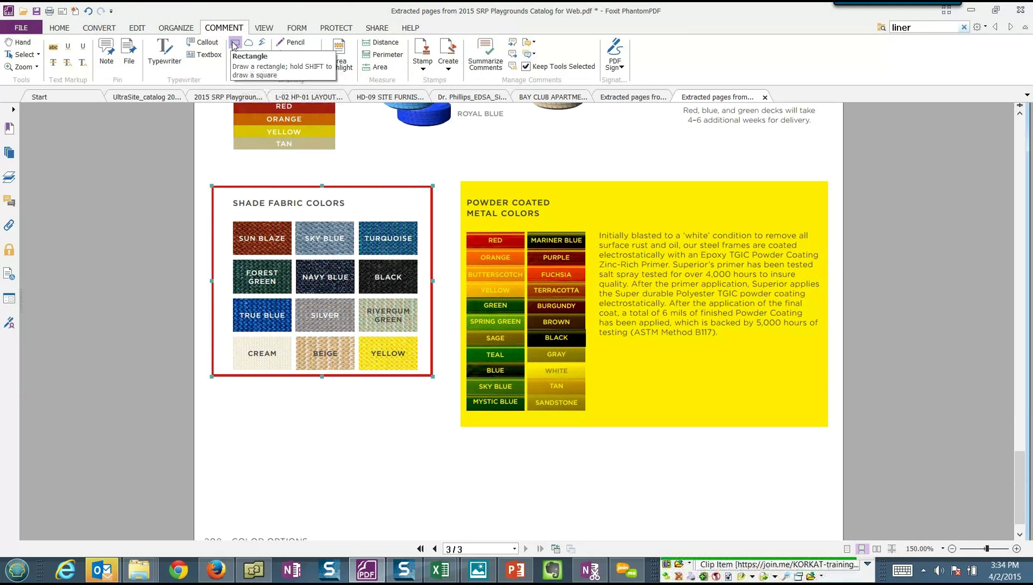
{"action": "scroll", "coordinate": [427, 187], "scroll_direction": "up", "scroll_amount": 4}
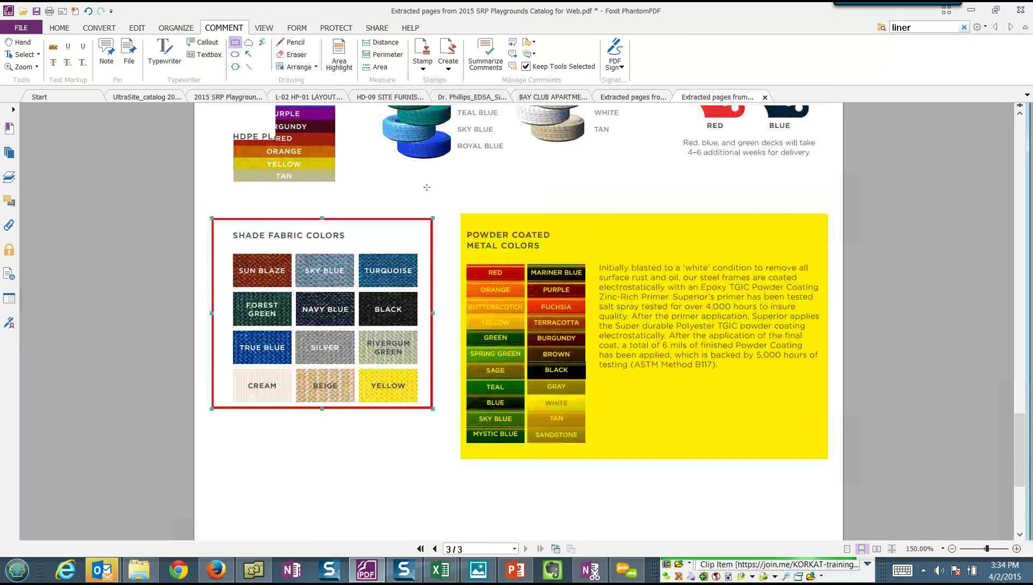
Step: Add an empty callout pointing at the built-in charcoal grill, Item #8, in the HD-09 Site Furnishings PDF
{"action": "left_click", "coordinate": [379, 98]}
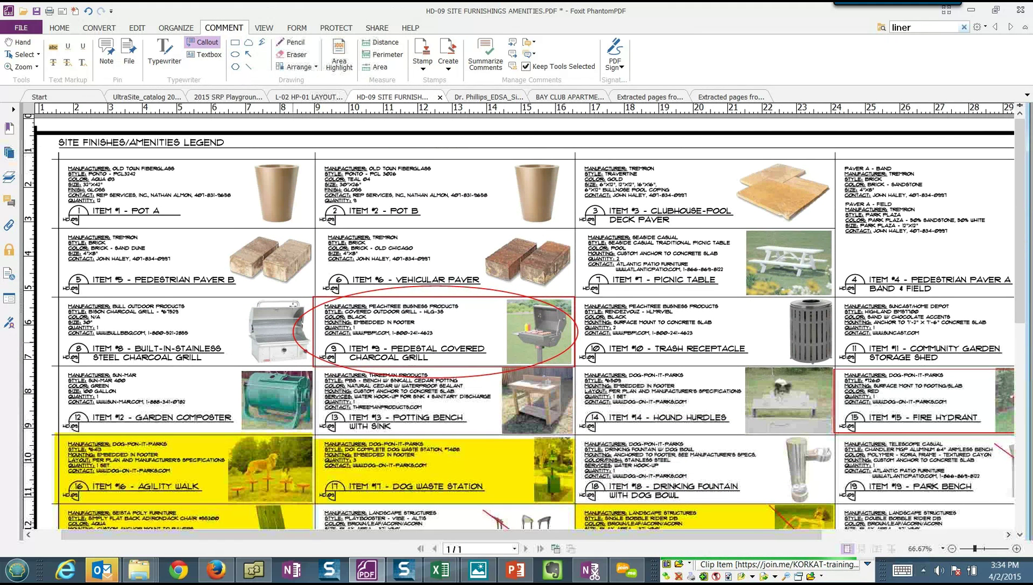
{"action": "left_click_drag", "start_coordinate": [372, 240], "coordinate": [458, 214]}
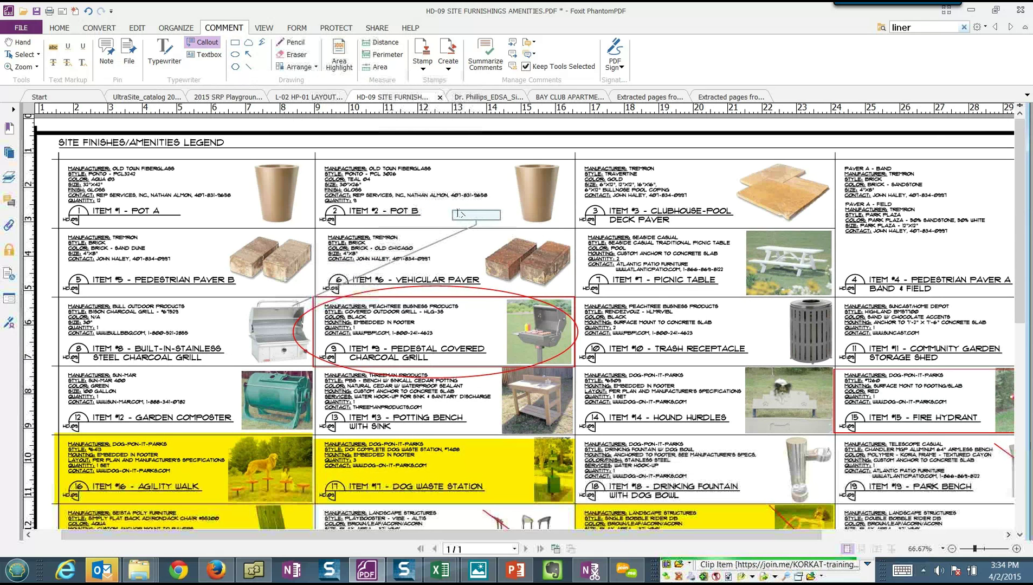
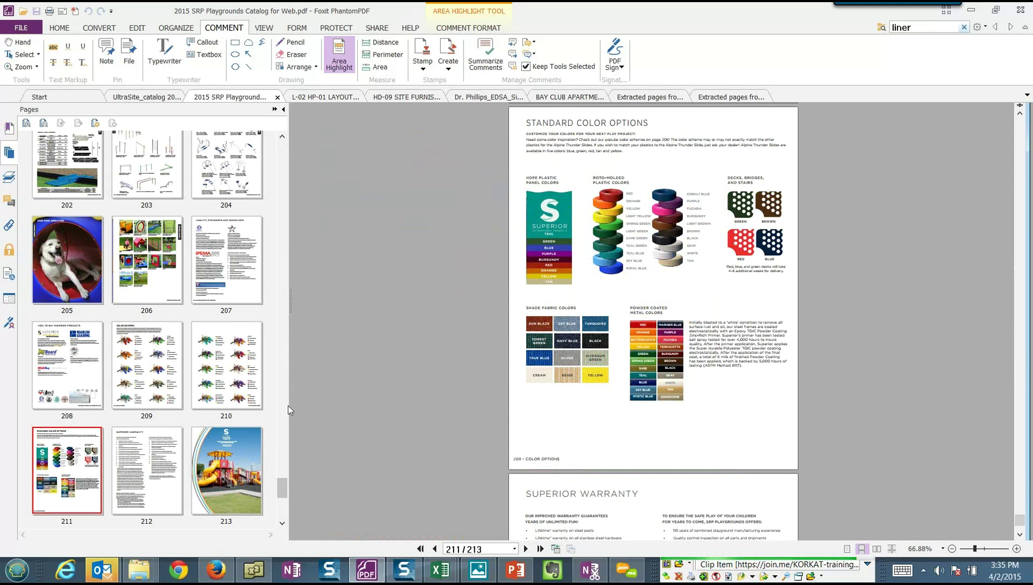
Step: Browse the page thumbnails of the 2015 SRP Playgrounds Catalog and narrow their pane to a single column
{"action": "scroll", "coordinate": [281, 163], "scroll_direction": "up", "scroll_amount": 4}
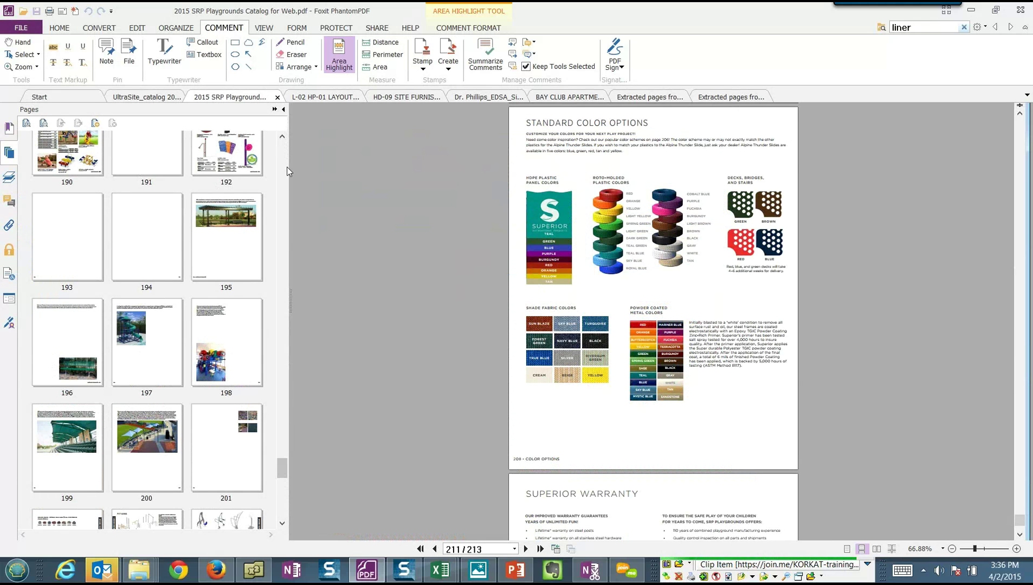
{"action": "scroll", "coordinate": [287, 168], "scroll_direction": "up", "scroll_amount": 4}
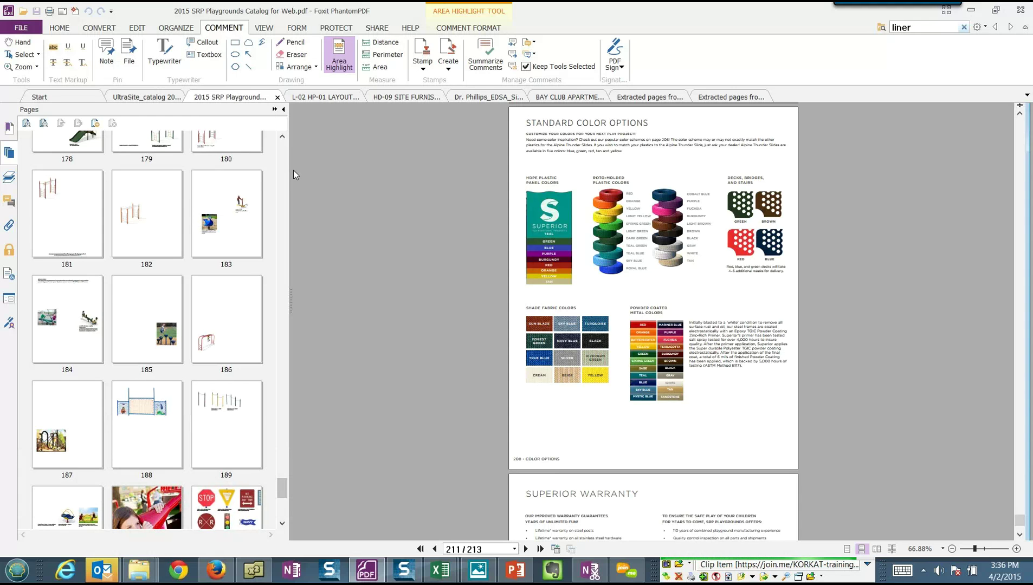
{"action": "scroll", "coordinate": [293, 171], "scroll_direction": "down", "scroll_amount": 4}
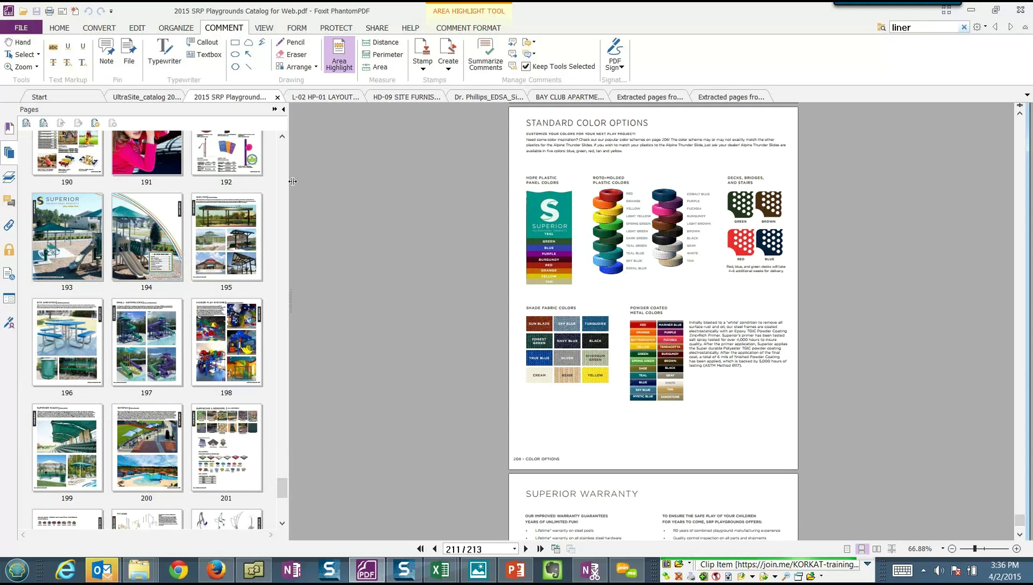
{"action": "left_click_drag", "start_coordinate": [213, 178], "coordinate": [210, 223]}
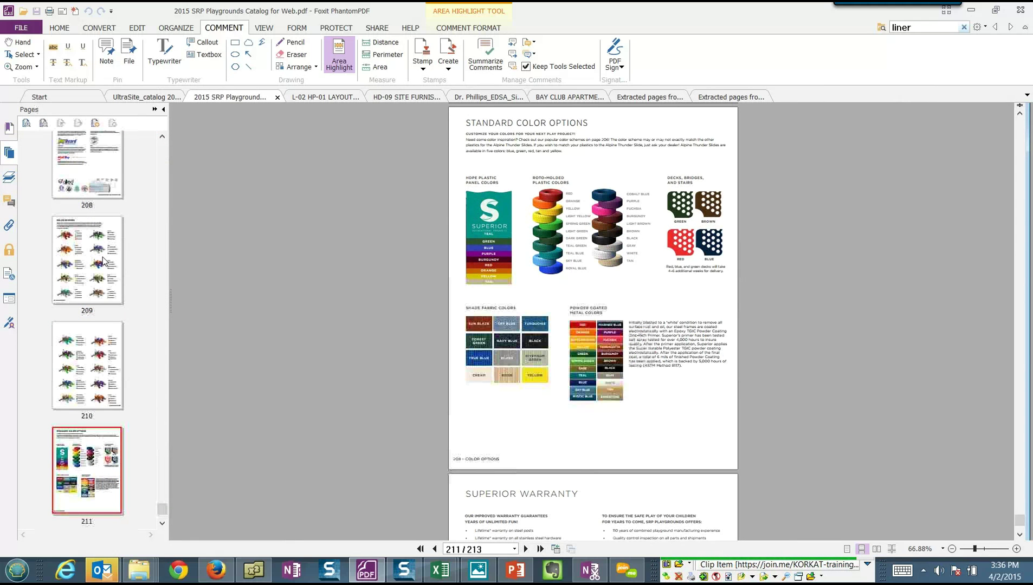
Step: Select the thumbnails of pages 209 and 210, the Color Schemes pages
{"action": "left_click", "coordinate": [104, 262]}
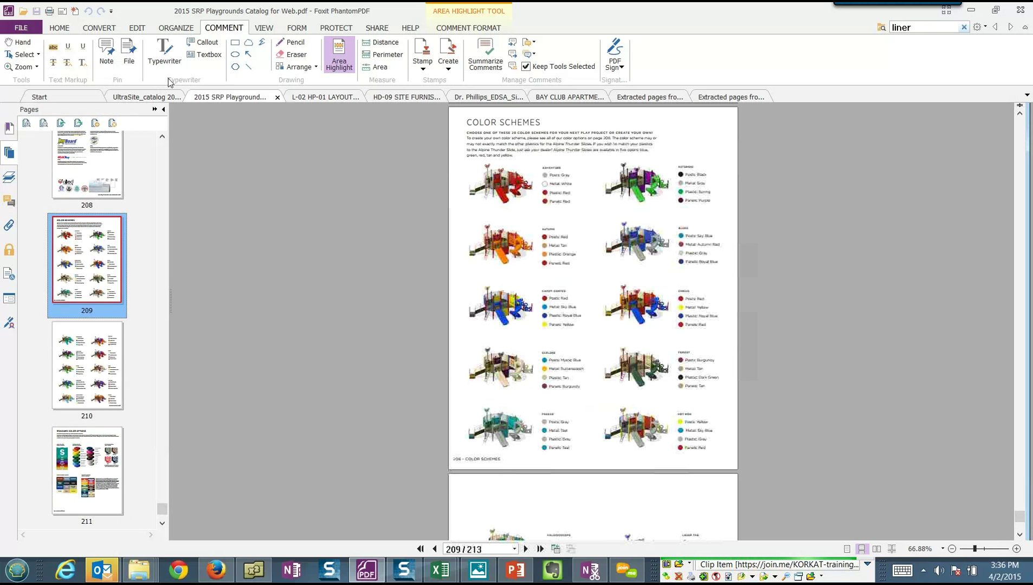
{"action": "scroll", "coordinate": [134, 450], "scroll_direction": "up", "scroll_amount": 5}
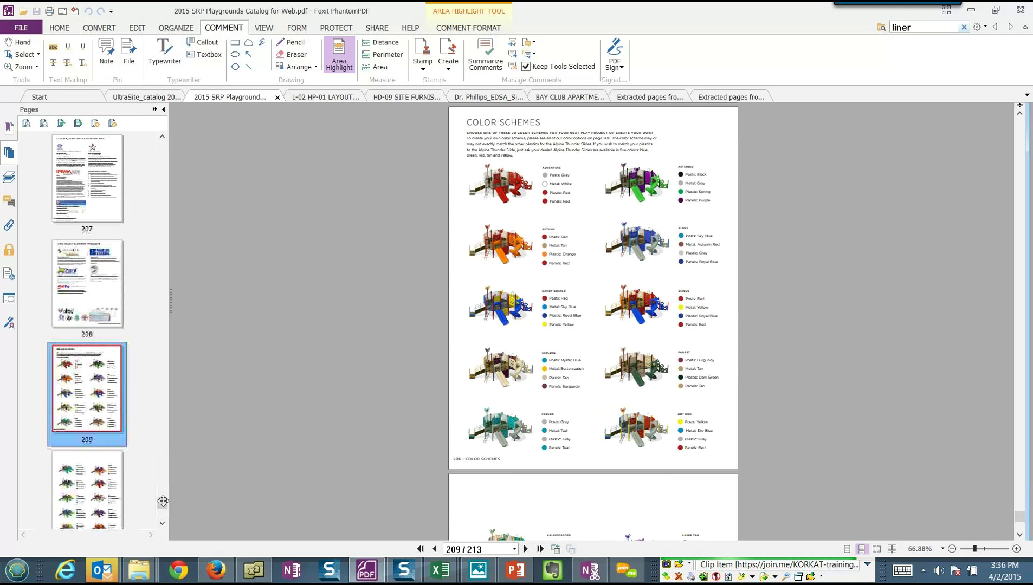
{"action": "scroll", "coordinate": [80, 376], "scroll_direction": "down", "scroll_amount": 5}
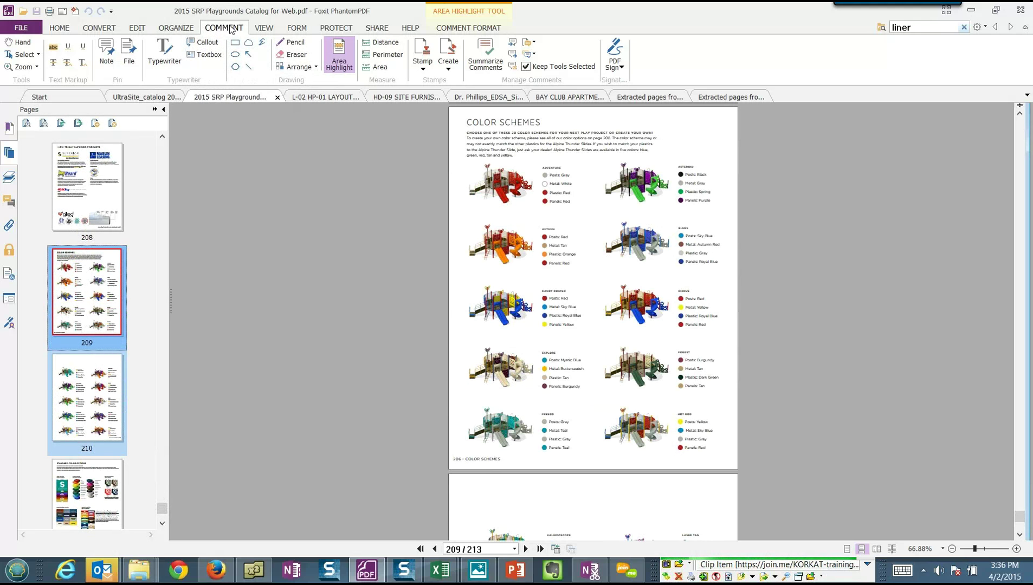
Step: Review the available sources for inserting pages into the catalog without inserting any
{"action": "left_click", "coordinate": [163, 27]}
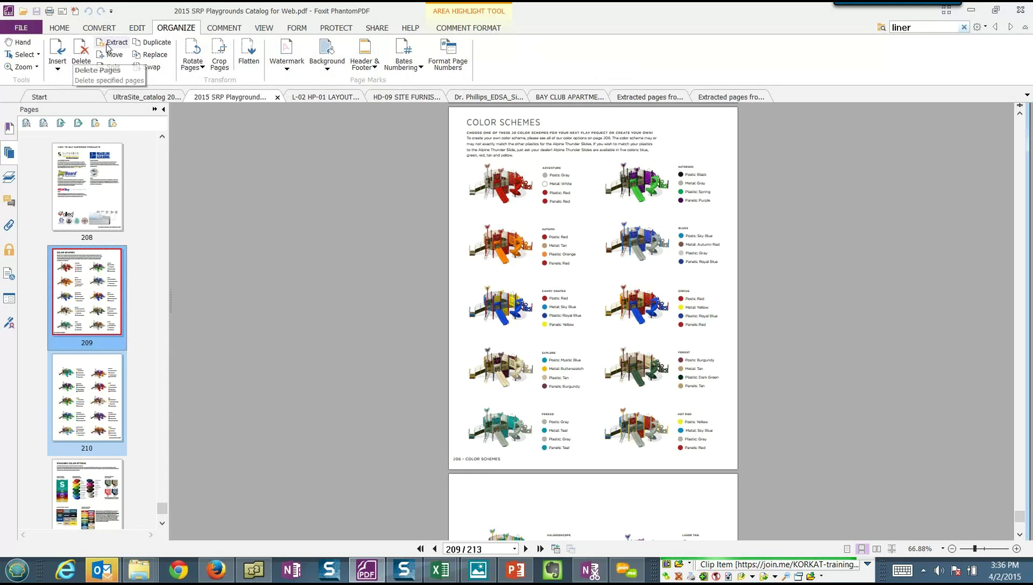
{"action": "left_click", "coordinate": [57, 69]}
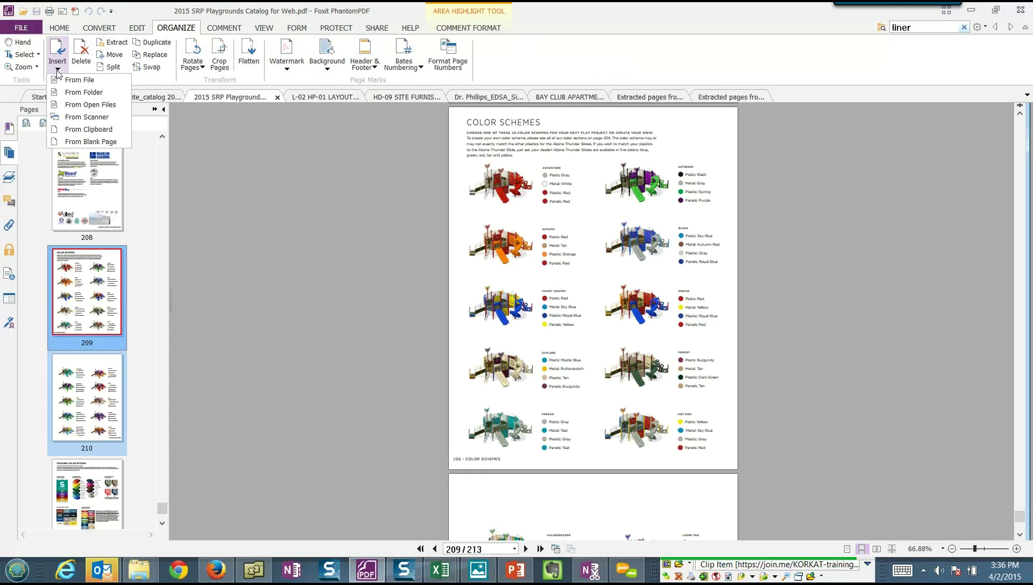
{"action": "left_click", "coordinate": [58, 70]}
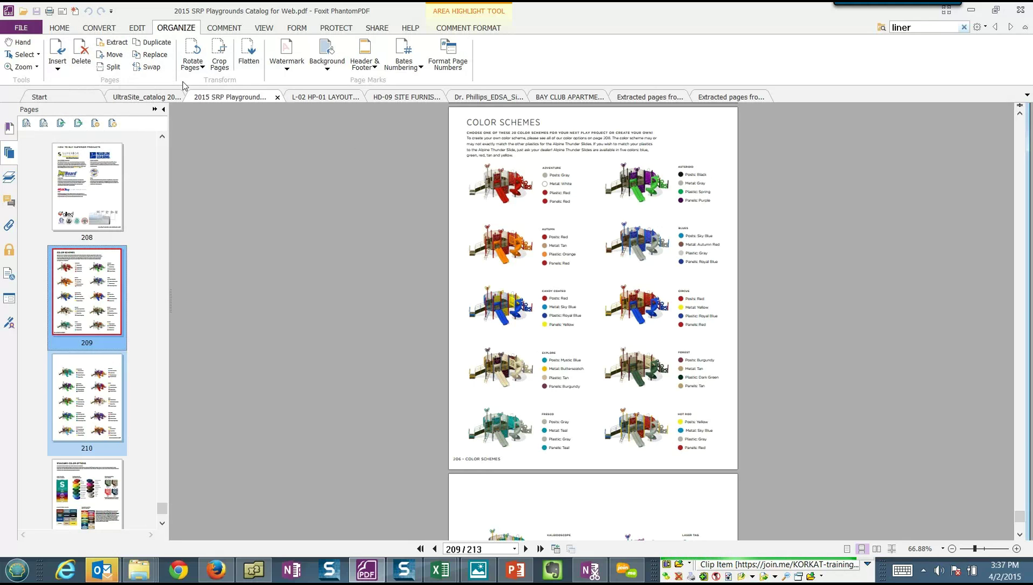
Step: Preview the saved korkat banner ad watermark on the extracted catalog pages and cancel adding it
{"action": "left_click", "coordinate": [288, 69]}
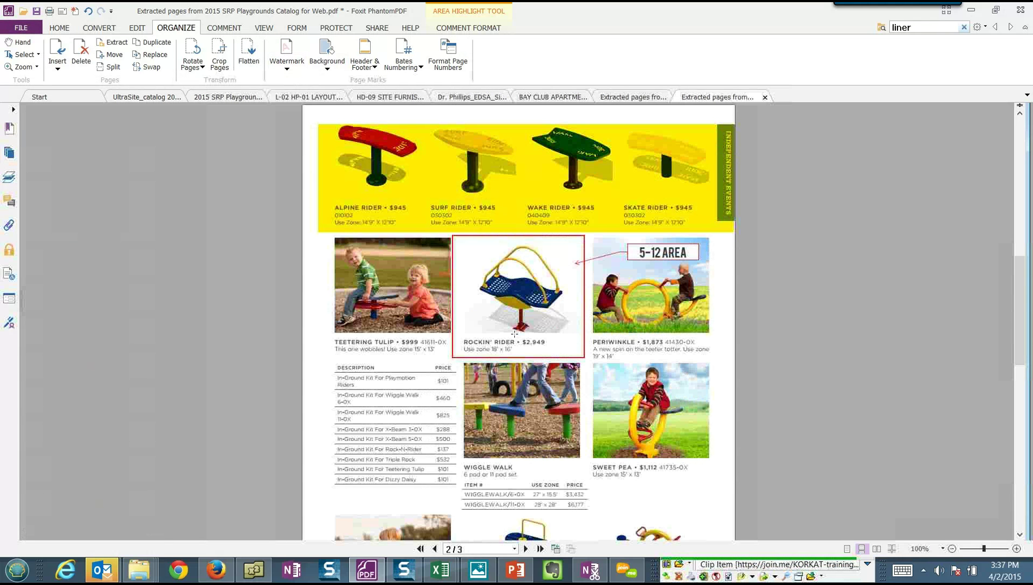
{"action": "scroll", "coordinate": [508, 335], "scroll_direction": "down", "scroll_amount": 3}
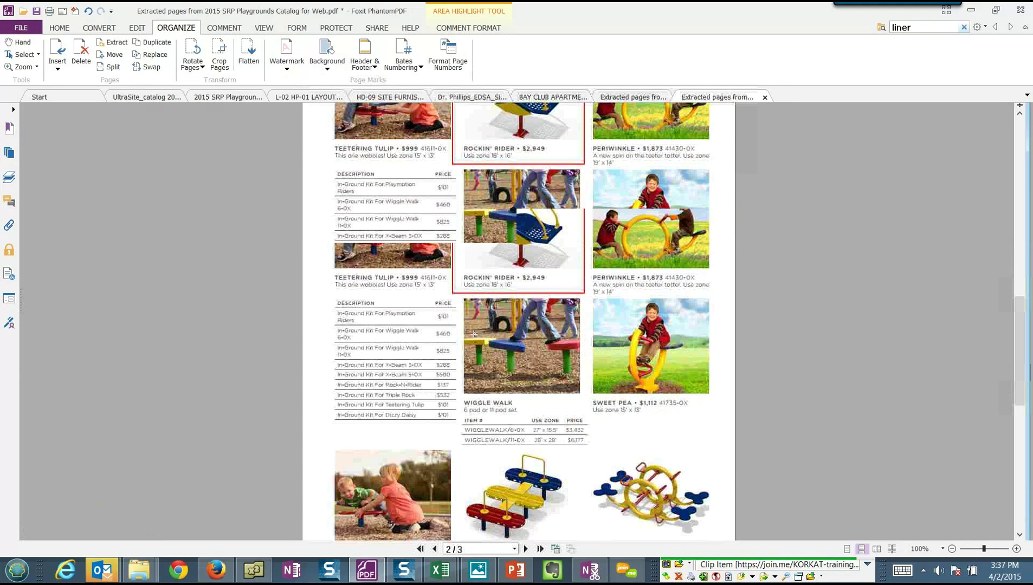
{"action": "left_click", "coordinate": [288, 70]}
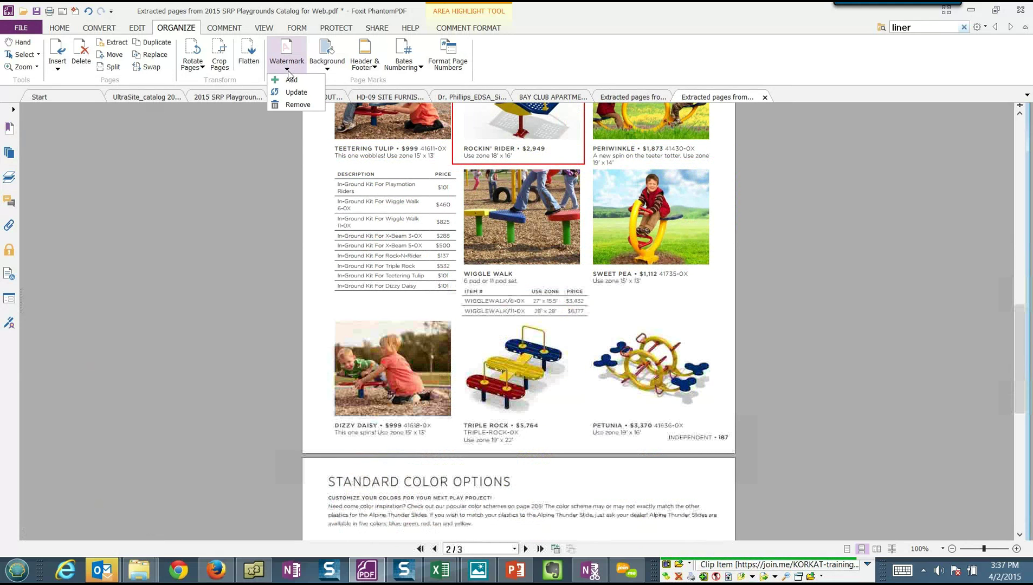
{"action": "left_click", "coordinate": [292, 81]}
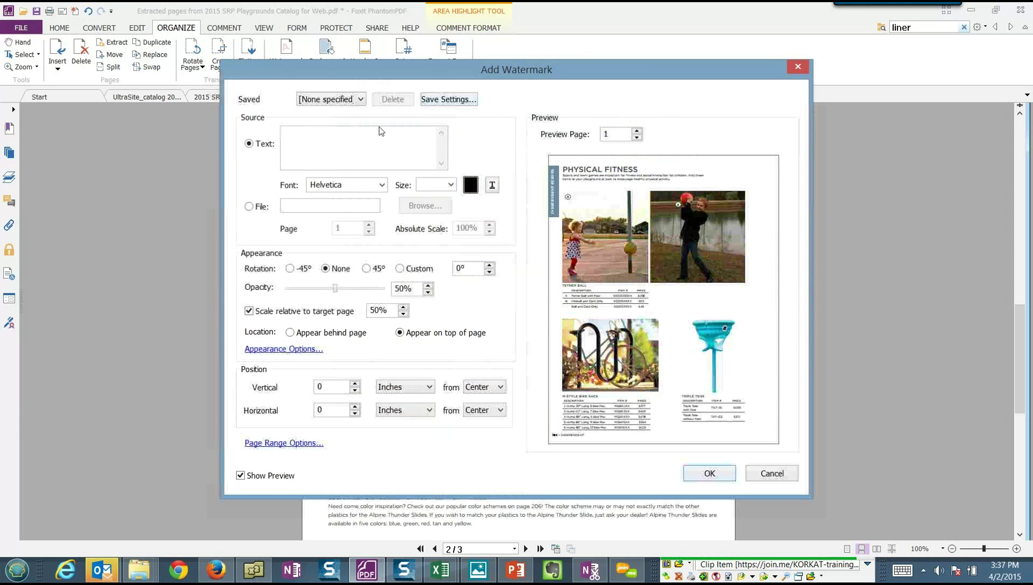
{"action": "left_click", "coordinate": [358, 100]}
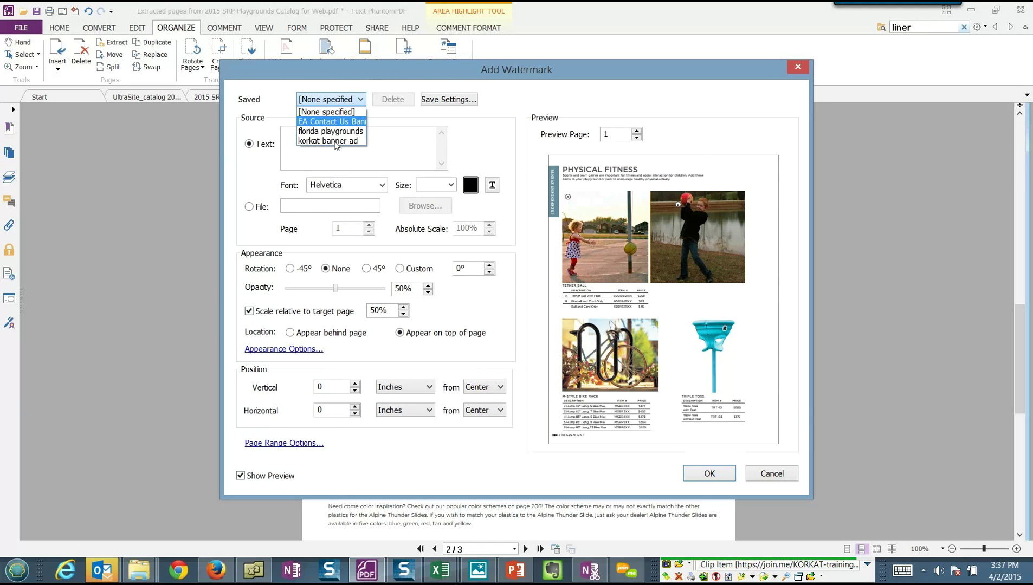
{"action": "left_click", "coordinate": [333, 141]}
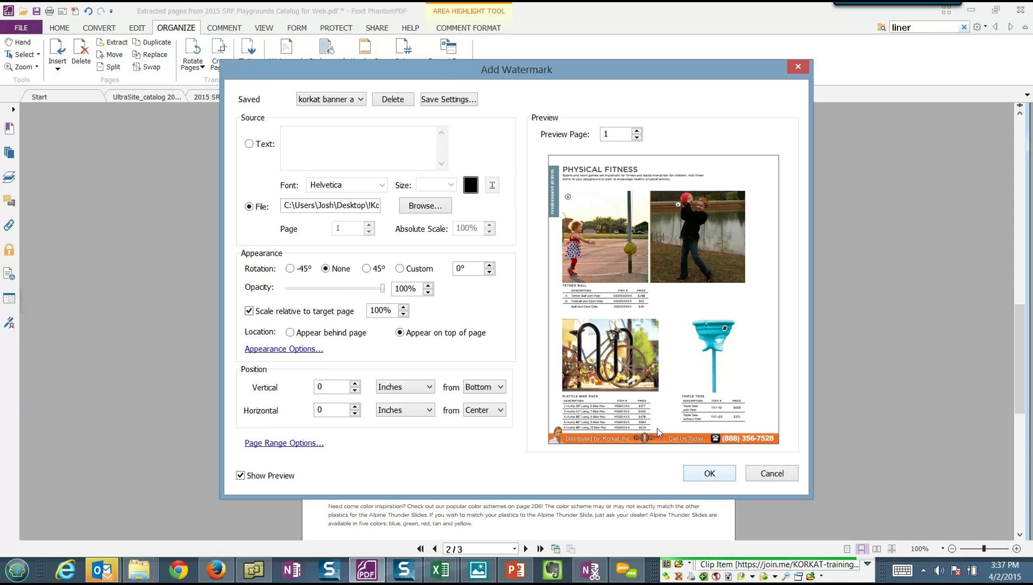
{"action": "left_click", "coordinate": [769, 474]}
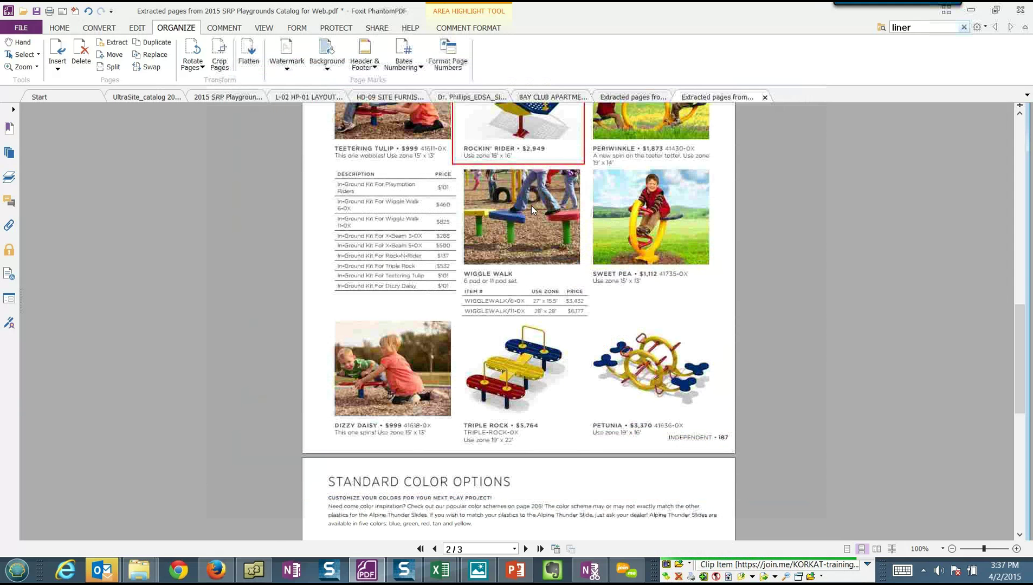
{"action": "scroll", "coordinate": [525, 211], "scroll_direction": "up", "scroll_amount": 3}
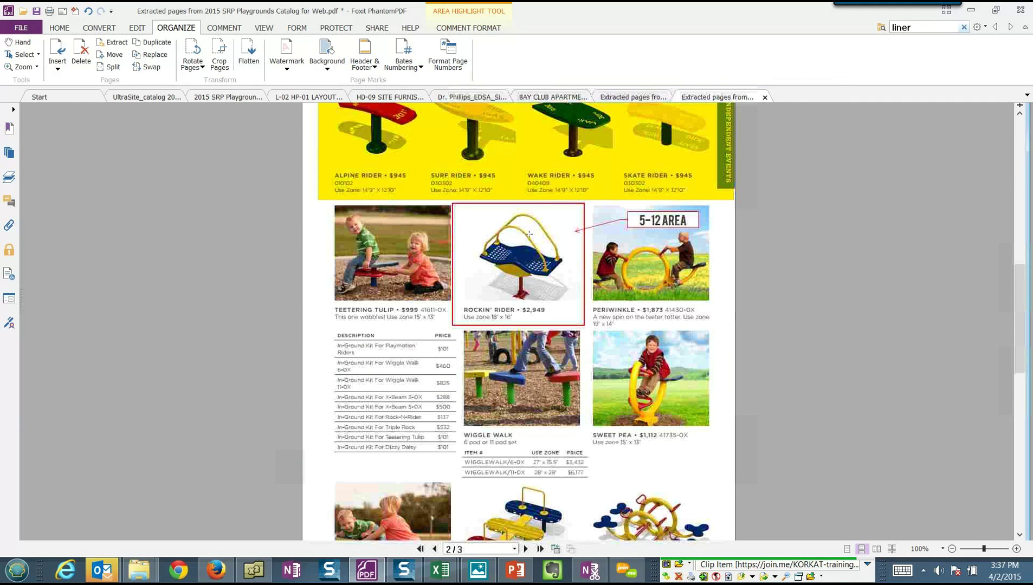
{"action": "scroll", "coordinate": [498, 255], "scroll_direction": "up", "scroll_amount": 2}
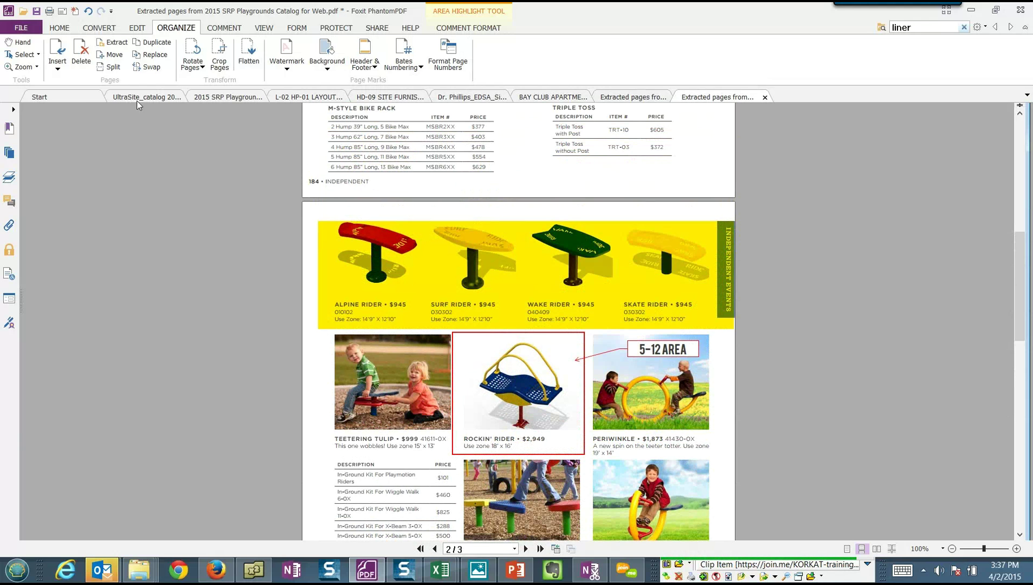
Step: Return to the full 2015 SRP Playgrounds Catalog, show its bookmarks and go to the DOG PARK section
{"action": "left_click", "coordinate": [192, 101]}
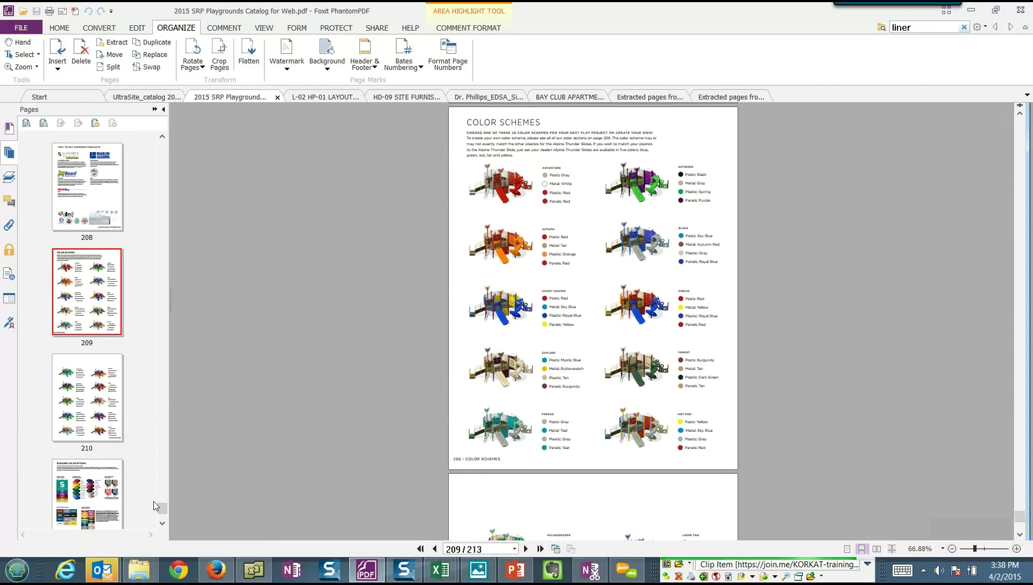
{"action": "scroll", "coordinate": [165, 142], "scroll_direction": "up", "scroll_amount": 10}
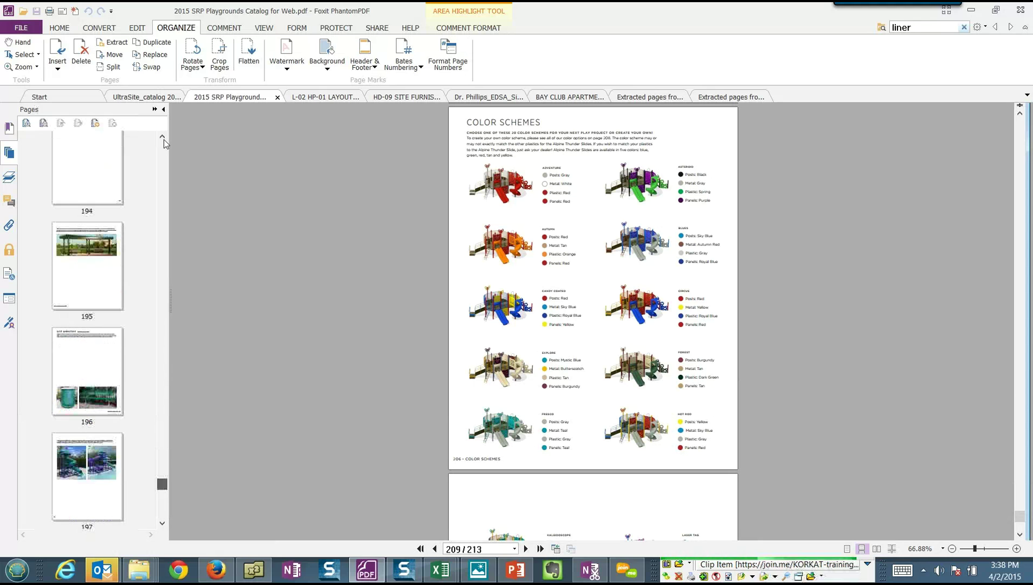
{"action": "left_click", "coordinate": [164, 140]}
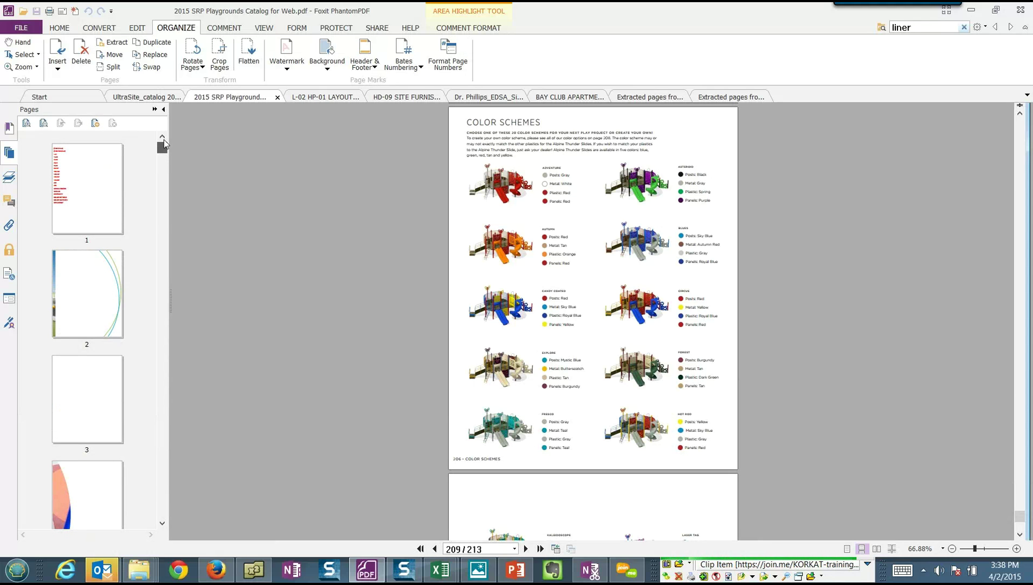
{"action": "left_click", "coordinate": [11, 129]}
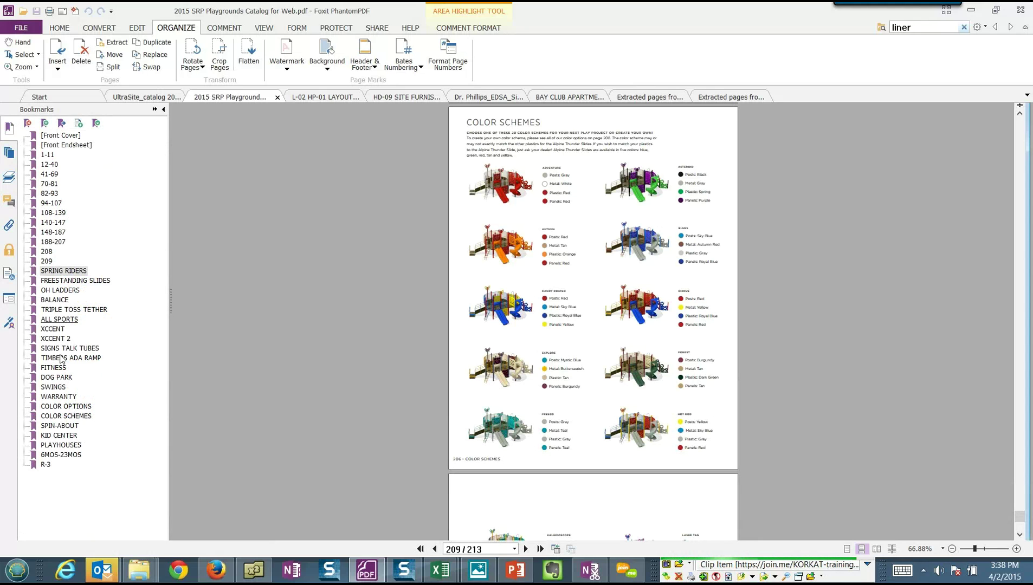
{"action": "left_click", "coordinate": [62, 378]}
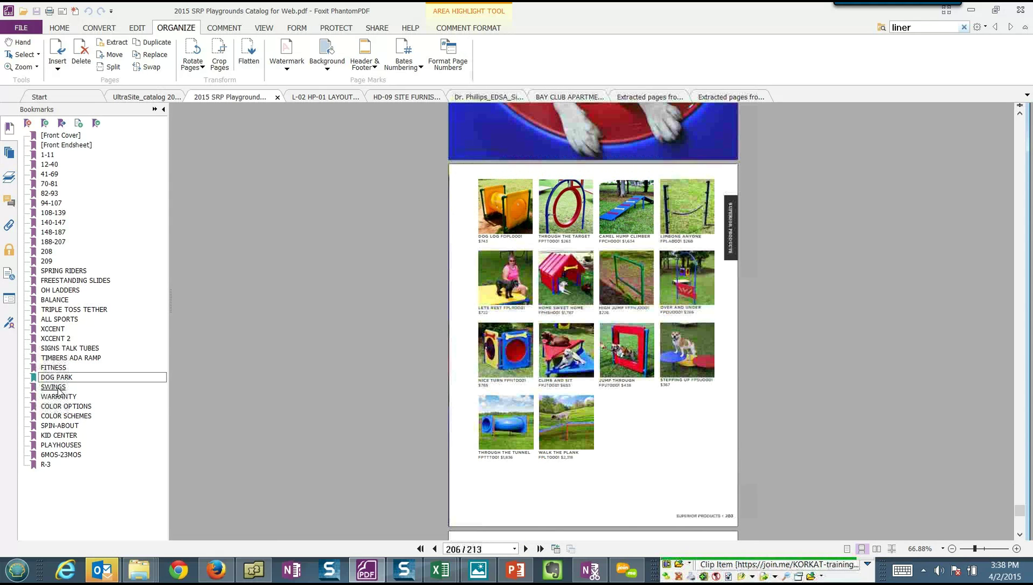
Step: Go to the SWINGS bookmark and look through the swing pages and their arch frame price tables
{"action": "left_click", "coordinate": [59, 388]}
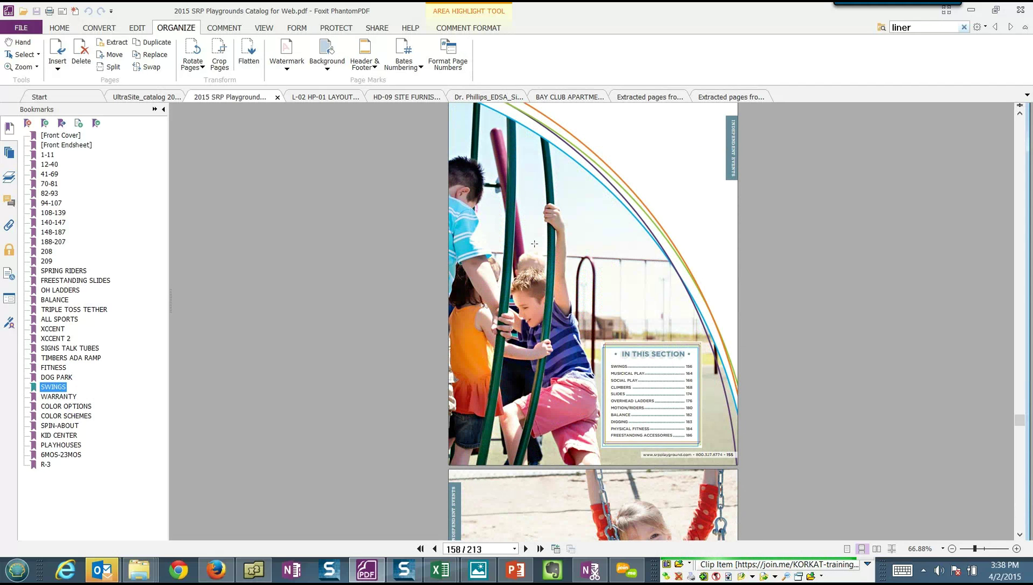
{"action": "scroll", "coordinate": [520, 241], "scroll_direction": "down", "scroll_amount": 3}
{"action": "scroll", "coordinate": [535, 245], "scroll_direction": "down", "scroll_amount": 2}
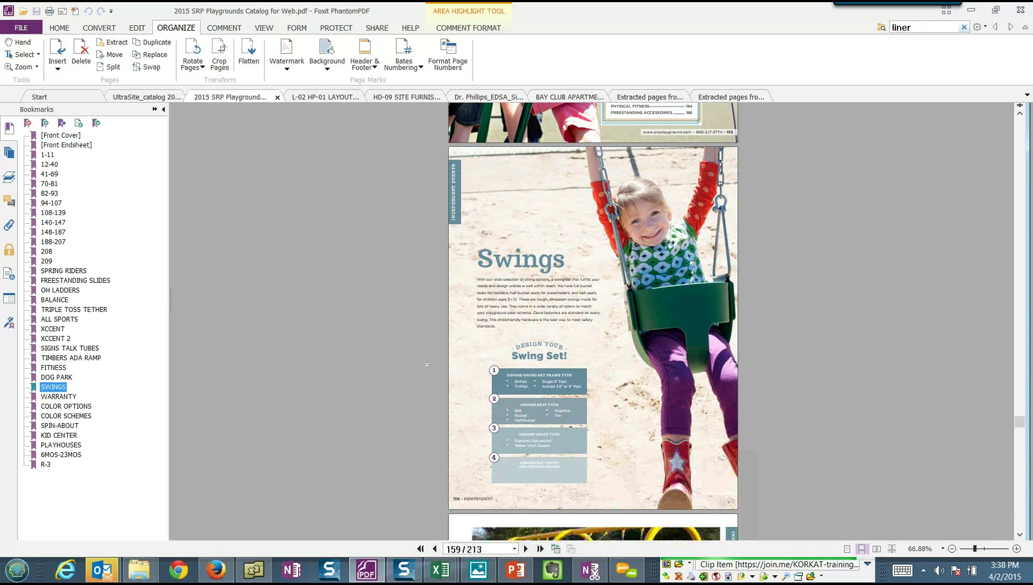
{"action": "scroll", "coordinate": [585, 319], "scroll_direction": "down", "scroll_amount": 1}
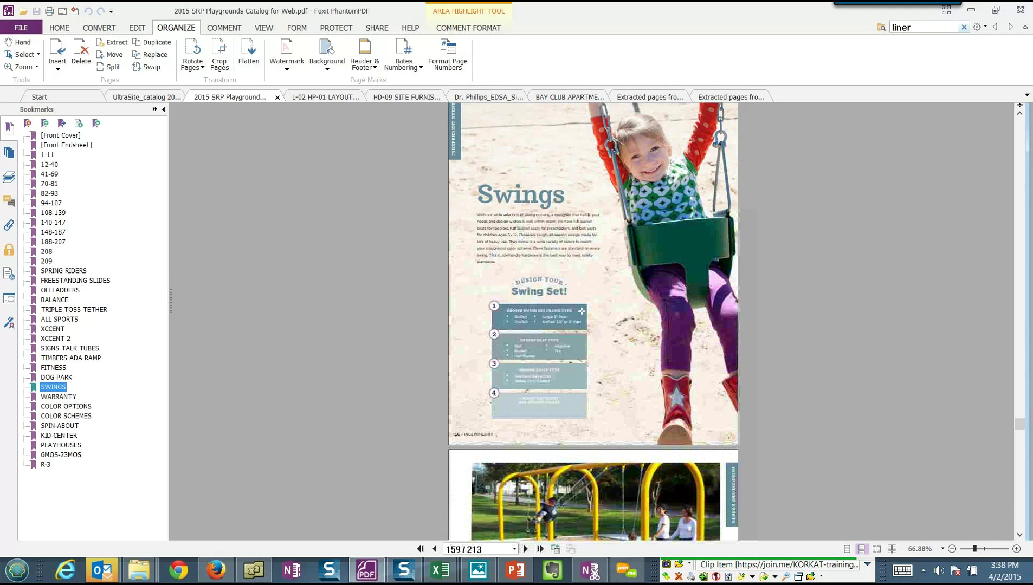
{"action": "scroll", "coordinate": [588, 319], "scroll_direction": "down", "scroll_amount": 5}
{"action": "scroll", "coordinate": [588, 319], "scroll_direction": "up", "scroll_amount": 2}
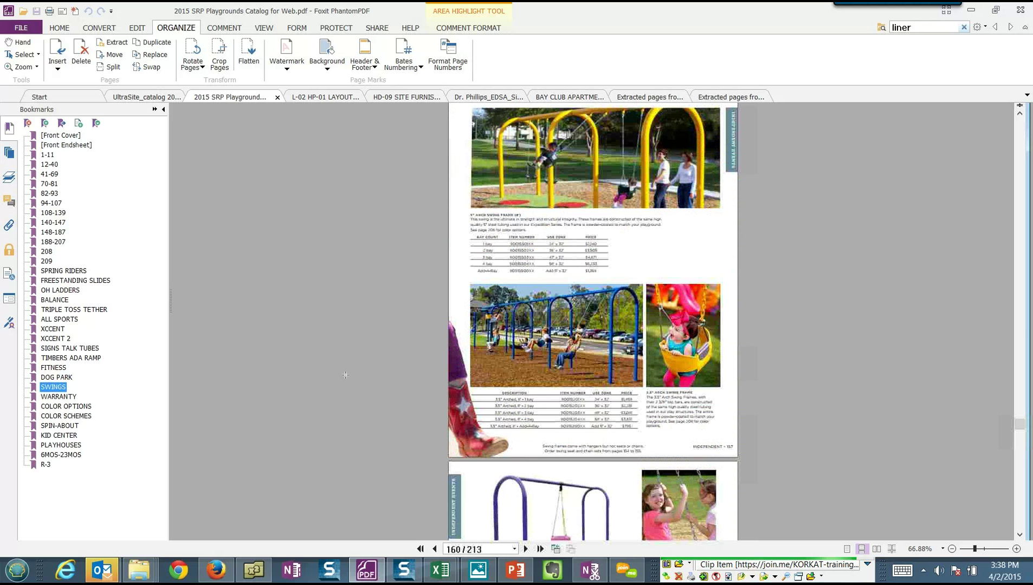
Step: Visit the catalog sections bookmarked WARRANTY, 6MOS-23MOS and R-3, and look through the R-3 structures
{"action": "left_click", "coordinate": [59, 396]}
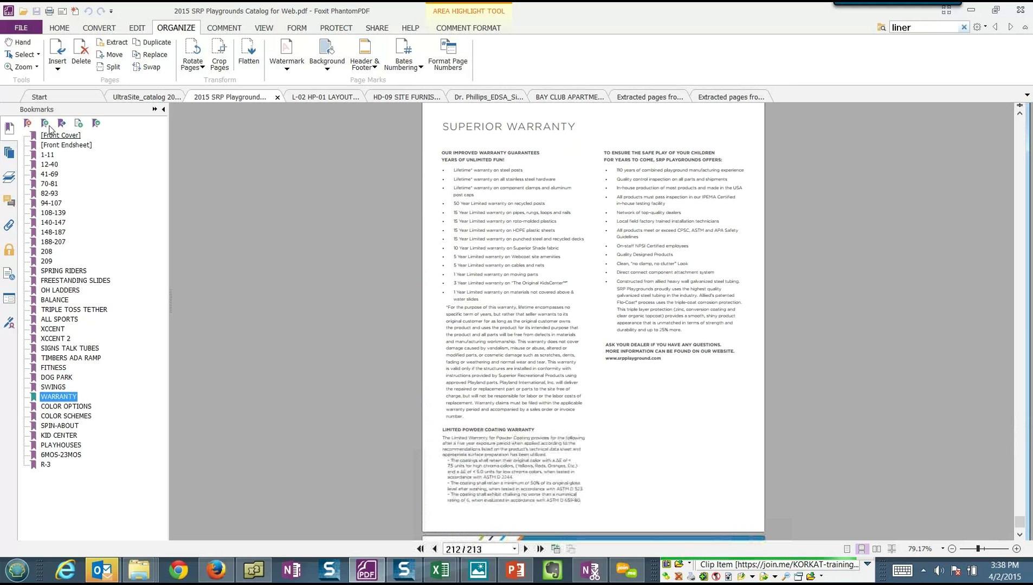
{"action": "left_click", "coordinate": [59, 455]}
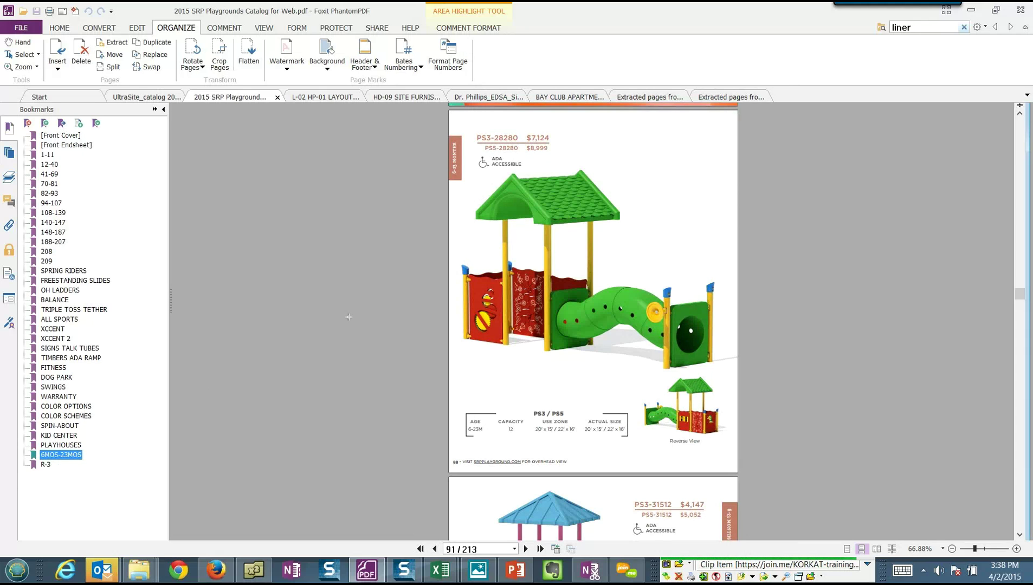
{"action": "left_click", "coordinate": [43, 465]}
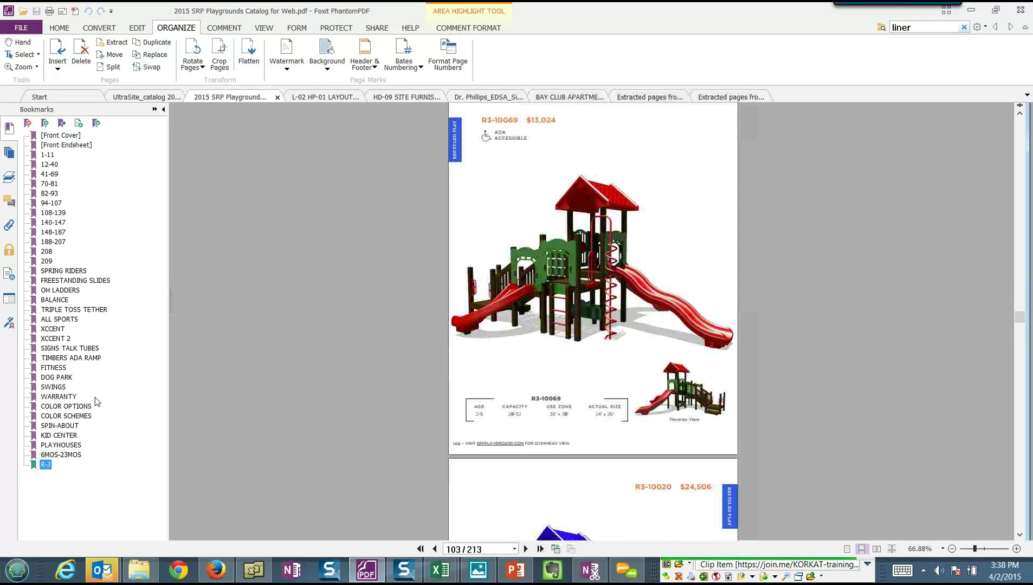
{"action": "scroll", "coordinate": [634, 307], "scroll_direction": "down", "scroll_amount": 10}
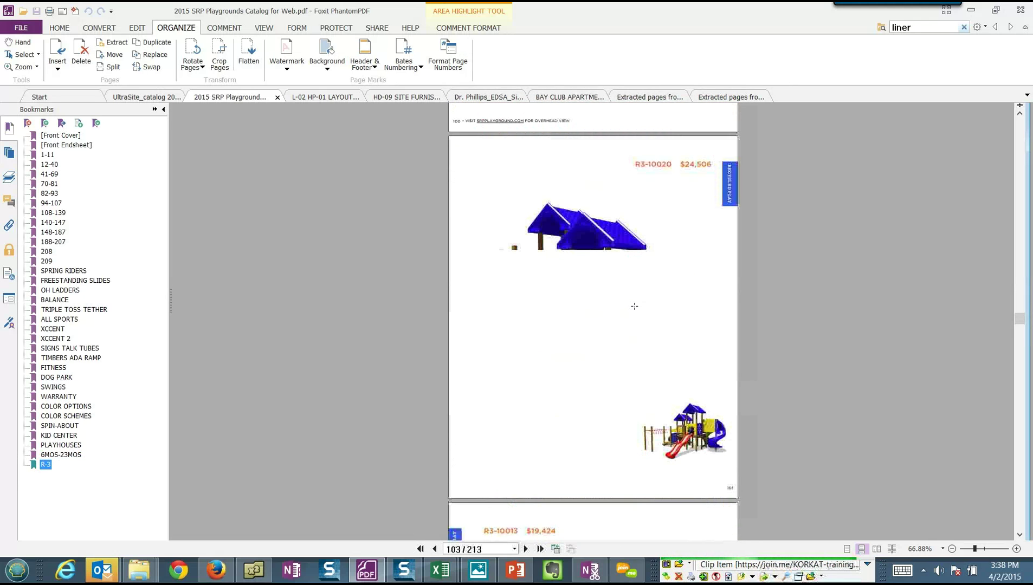
Step: Add a bookmark named R-3 at the catalog view of the R3-10069 recycled play structure
{"action": "scroll", "coordinate": [634, 306], "scroll_direction": "up", "scroll_amount": 7}
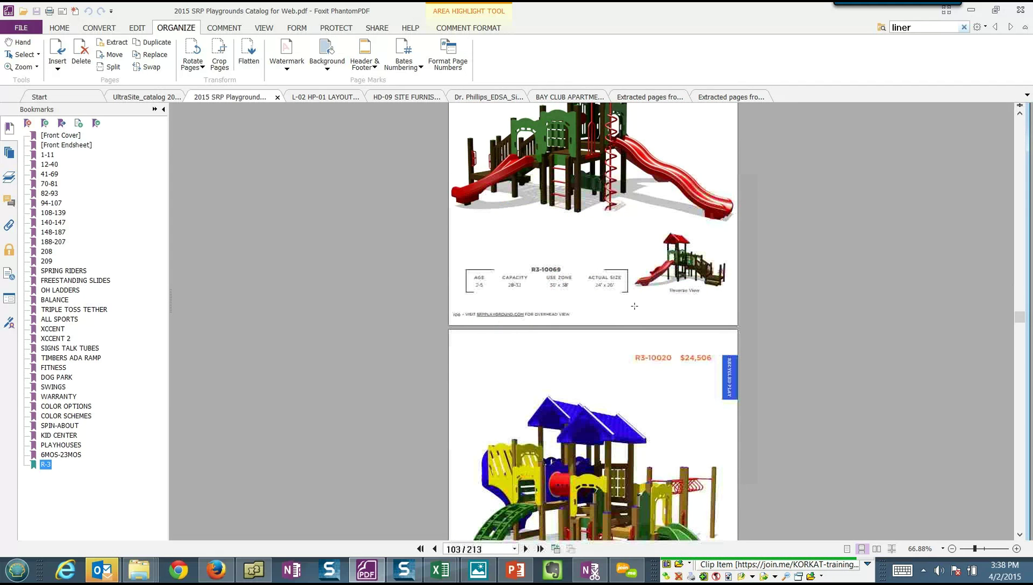
{"action": "scroll", "coordinate": [138, 176], "scroll_direction": "up", "scroll_amount": 8}
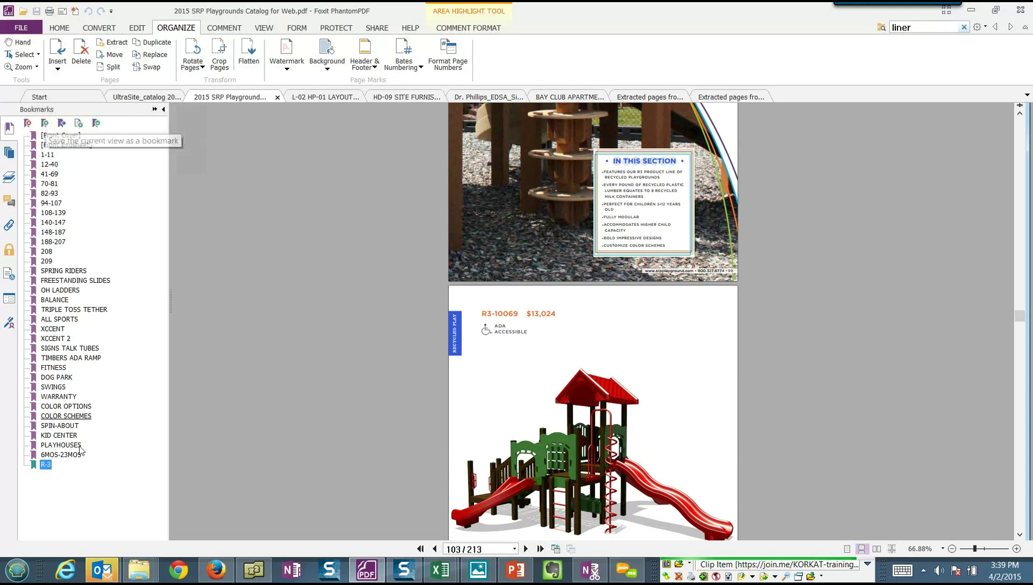
{"action": "left_click", "coordinate": [45, 124]}
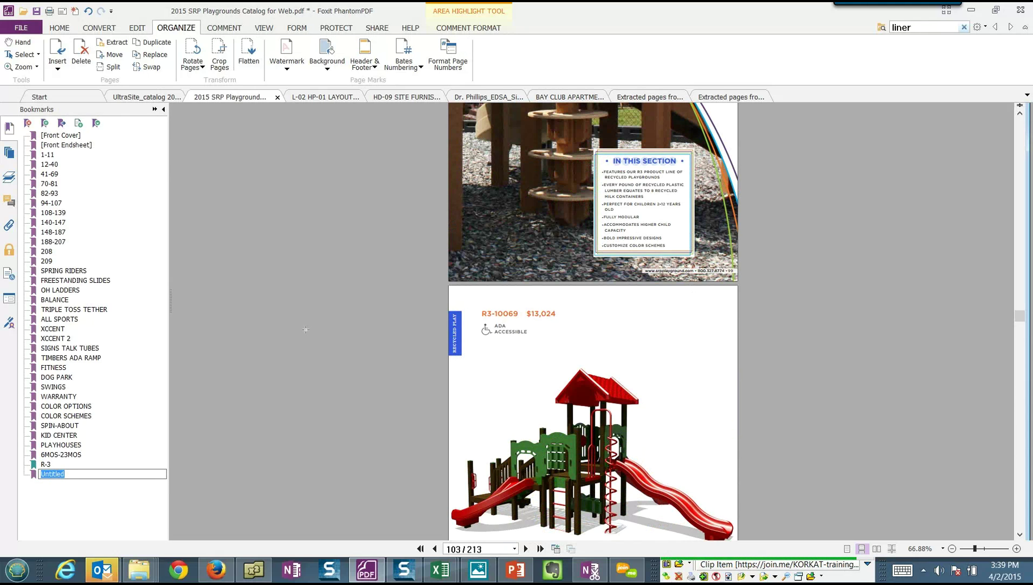
{"action": "type", "text": "r"}
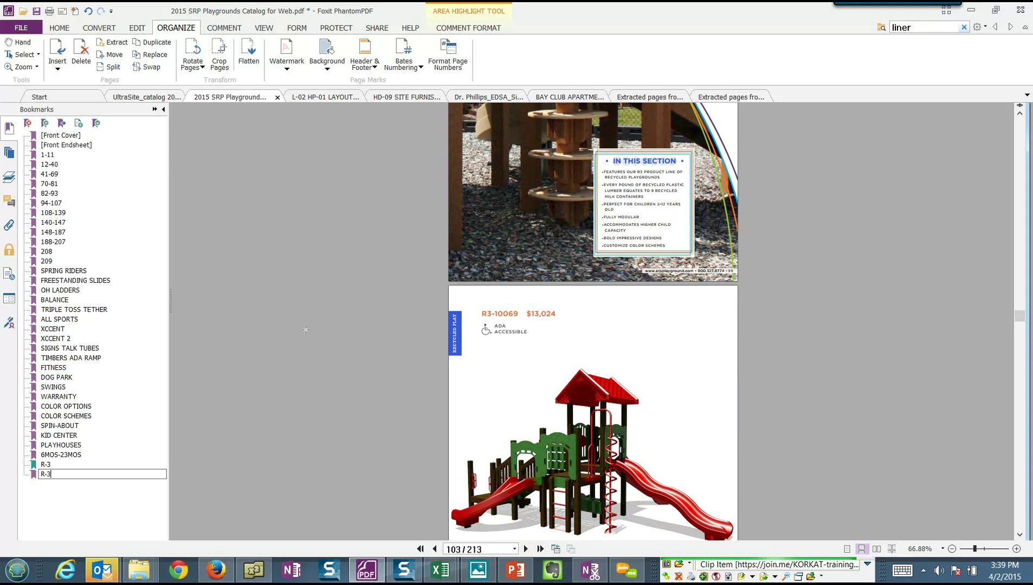
{"action": "key", "text": "Return"}
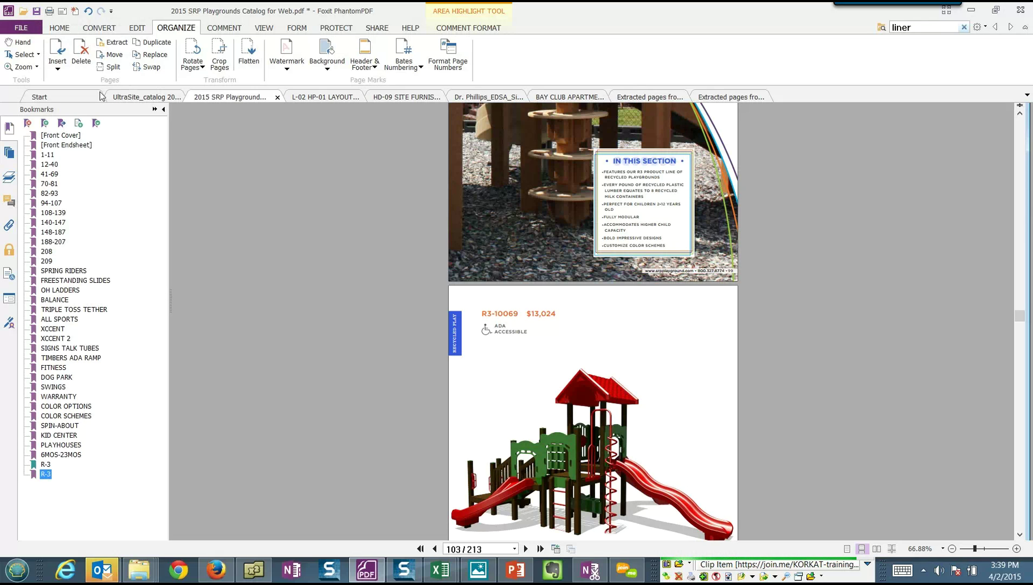
{"action": "left_click", "coordinate": [19, 42]}
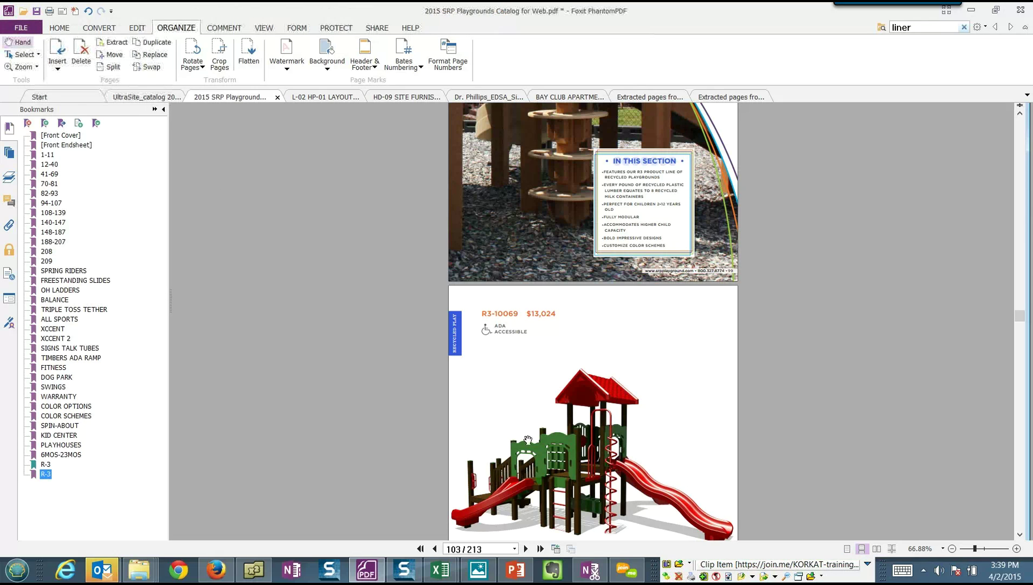
{"action": "left_click", "coordinate": [595, 470]}
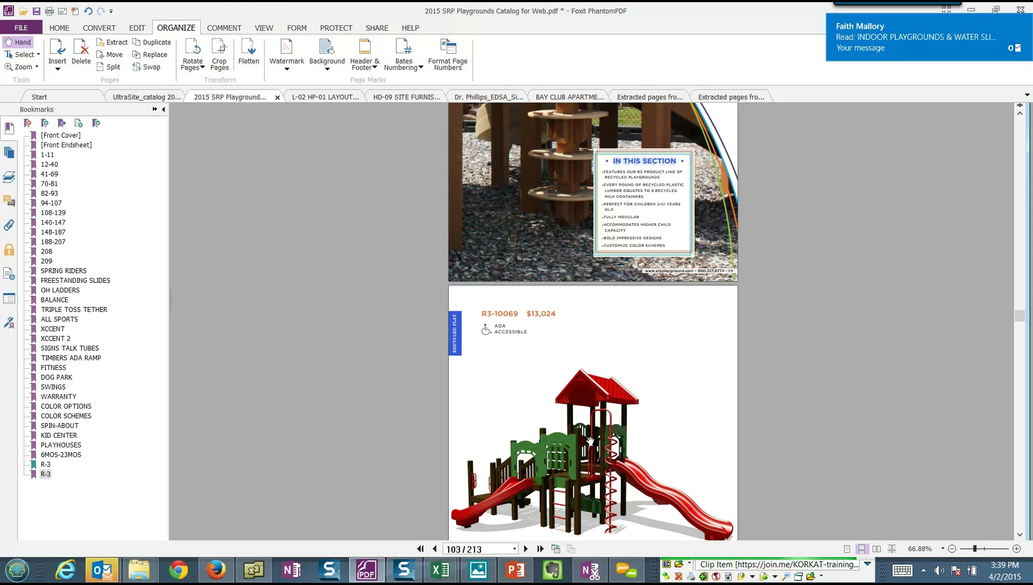
Step: Open the R3-10069 structure picture in the image editor, start saving it as a bitmap file, and exit without saving
{"action": "scroll", "coordinate": [575, 390], "scroll_direction": "down", "scroll_amount": 2}
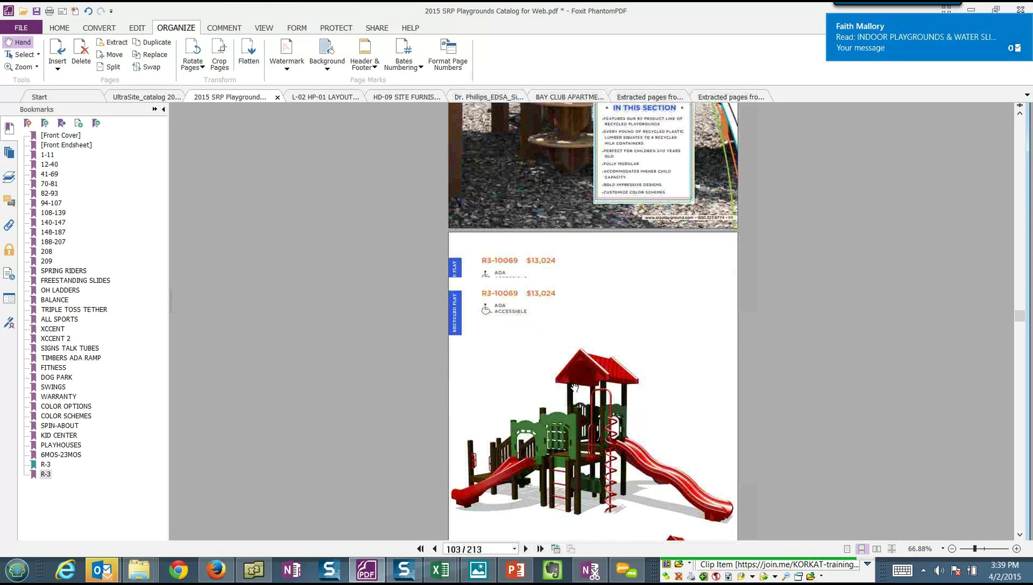
{"action": "left_click", "coordinate": [137, 27]}
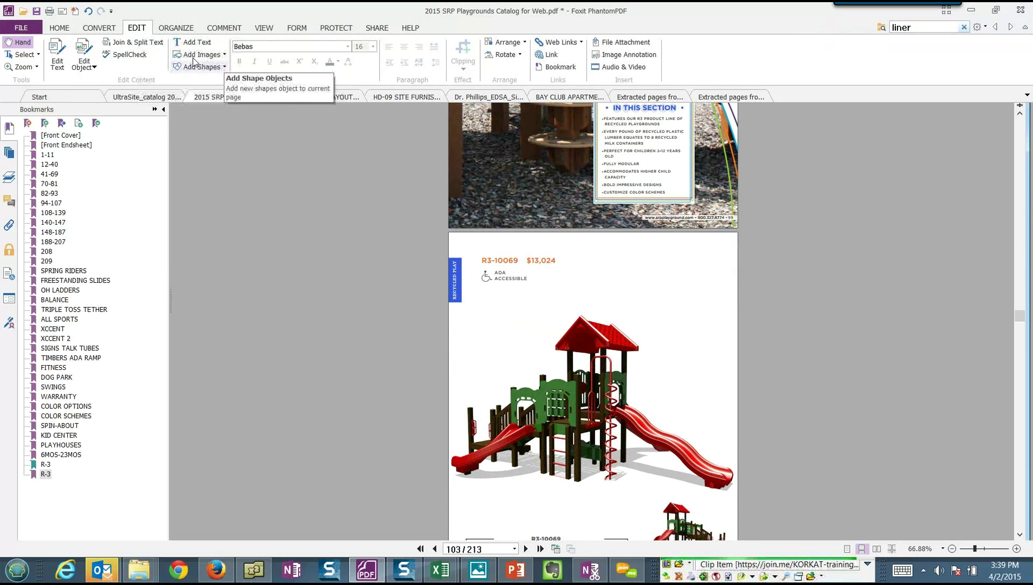
{"action": "left_click", "coordinate": [88, 57]}
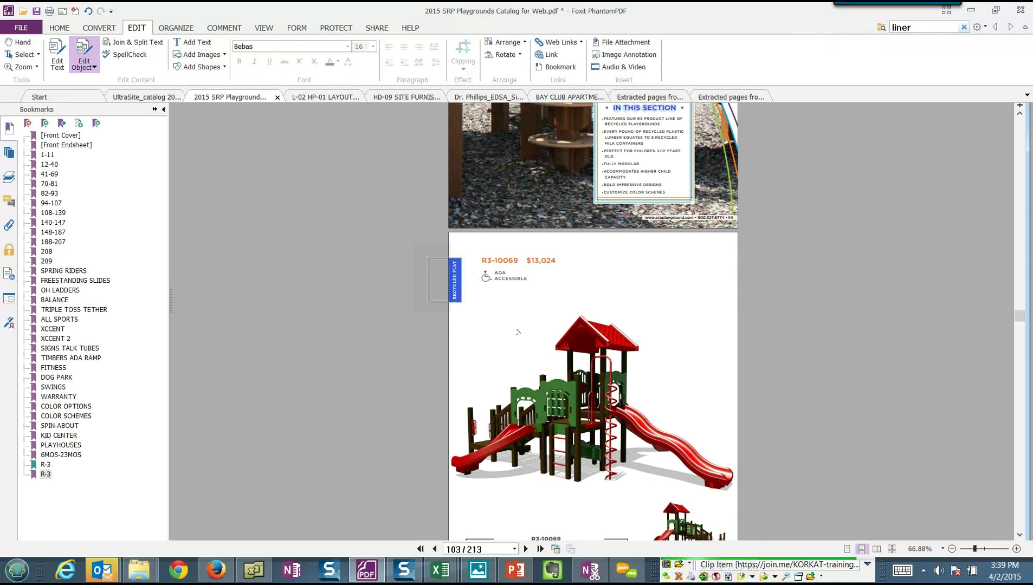
{"action": "left_click", "coordinate": [574, 399]}
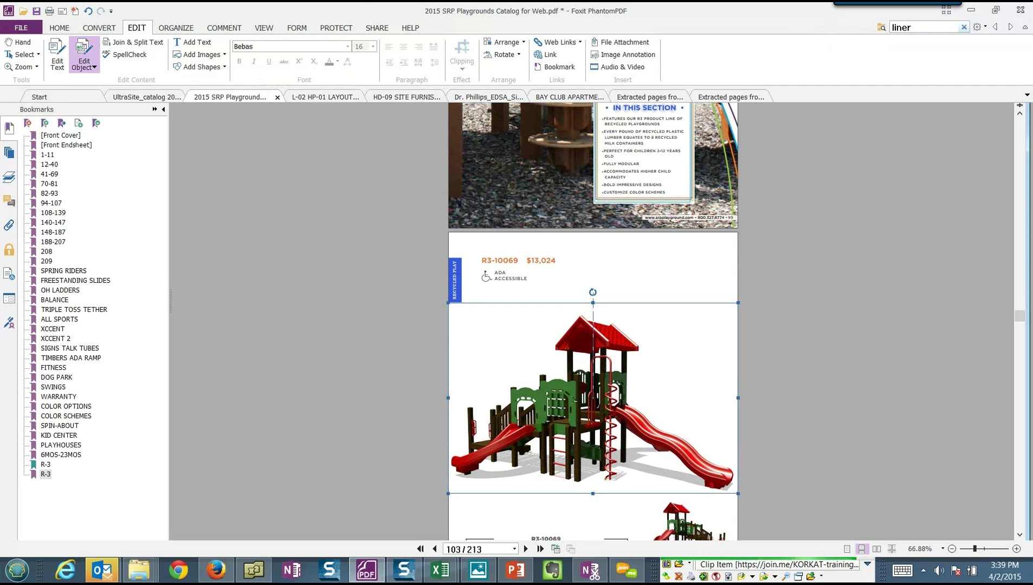
{"action": "double_click", "coordinate": [574, 399]}
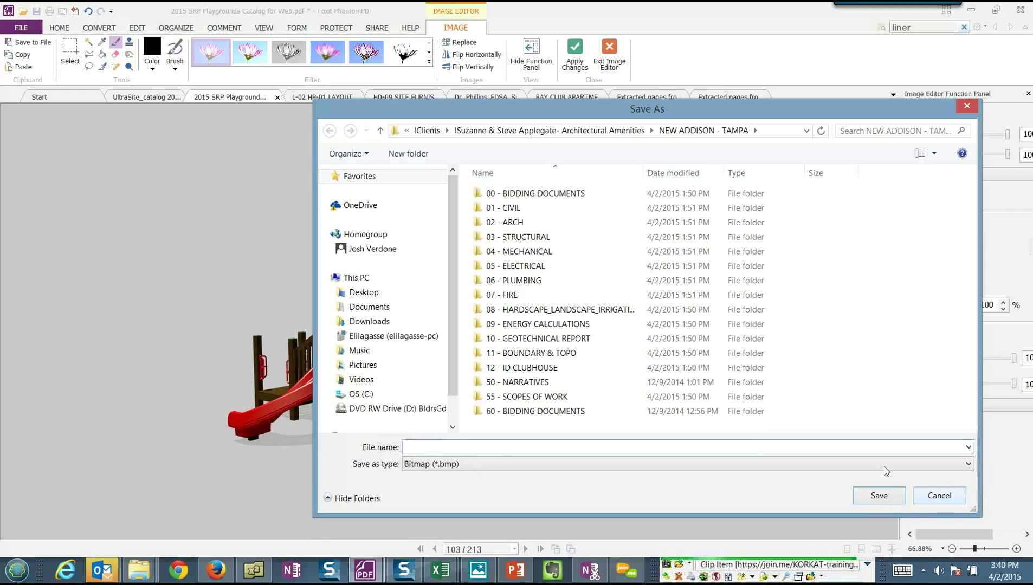
{"action": "left_click", "coordinate": [939, 495]}
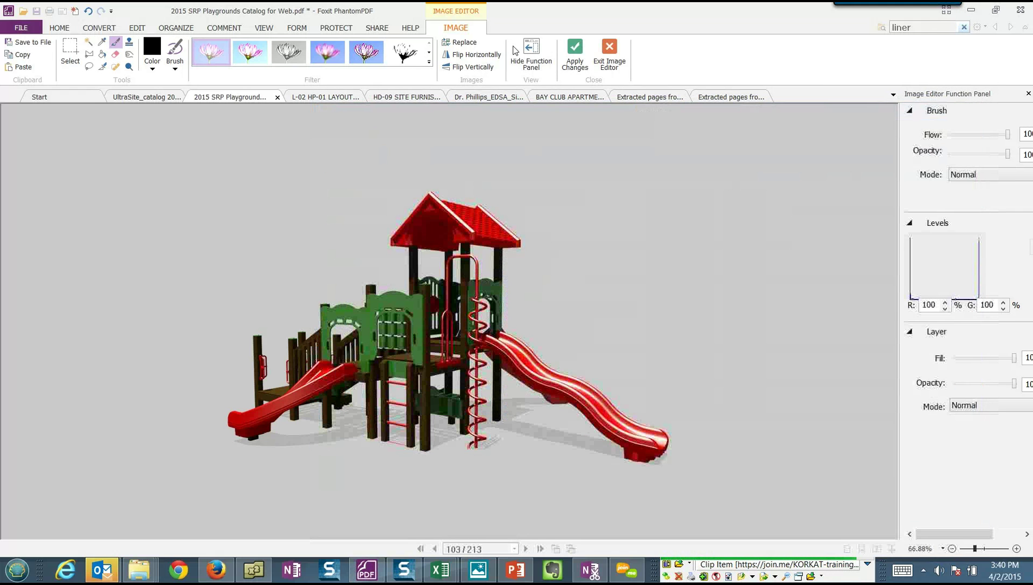
{"action": "left_click", "coordinate": [612, 63]}
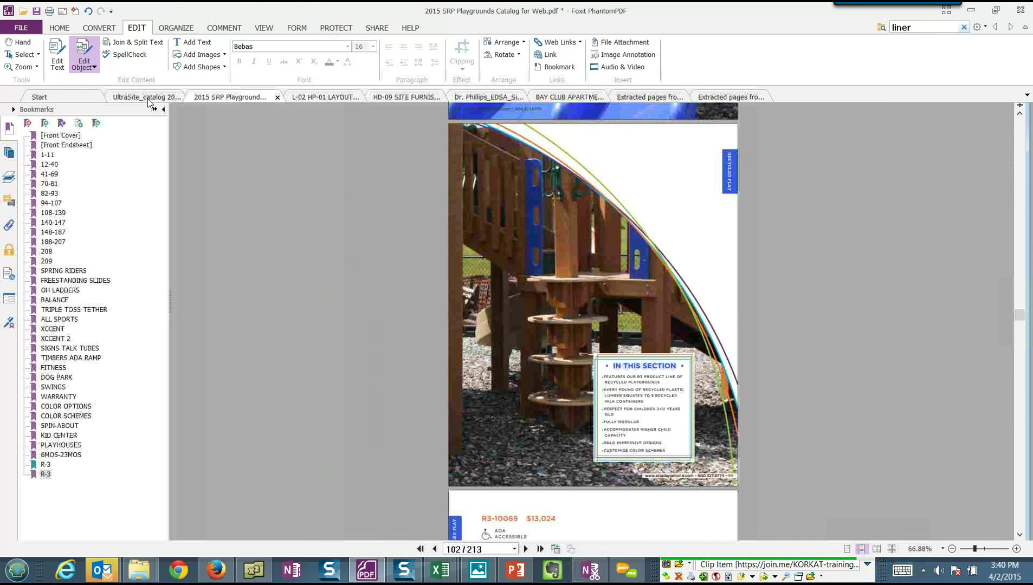
Step: In the UltraSite 2014 catalog, open the slatted trash receptacle photo for image editing, start saving it to file, and exit without saving
{"action": "left_click", "coordinate": [147, 97]}
{"action": "scroll", "coordinate": [617, 351], "scroll_direction": "down", "scroll_amount": 3}
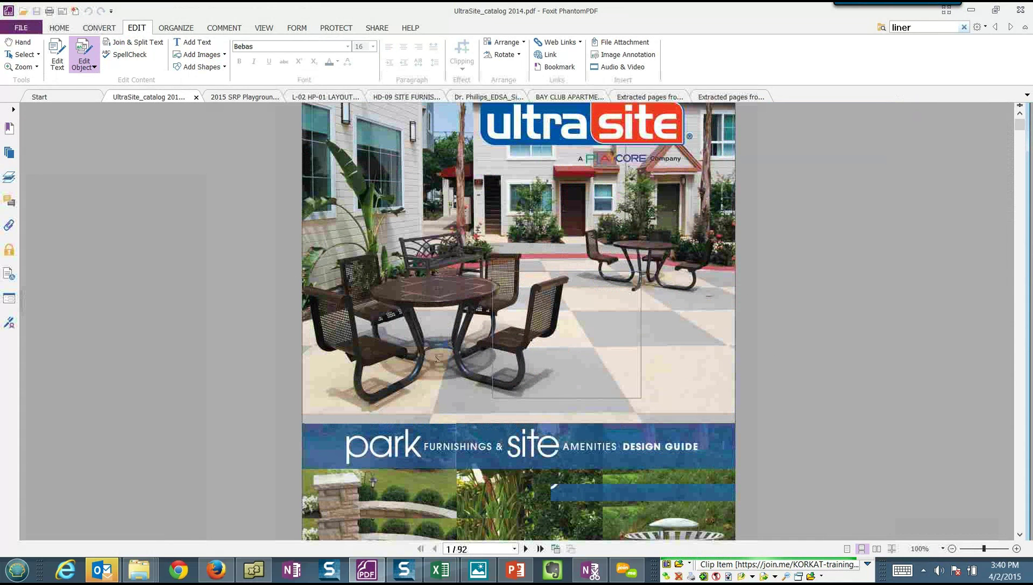
{"action": "scroll", "coordinate": [618, 351], "scroll_direction": "down", "scroll_amount": 5}
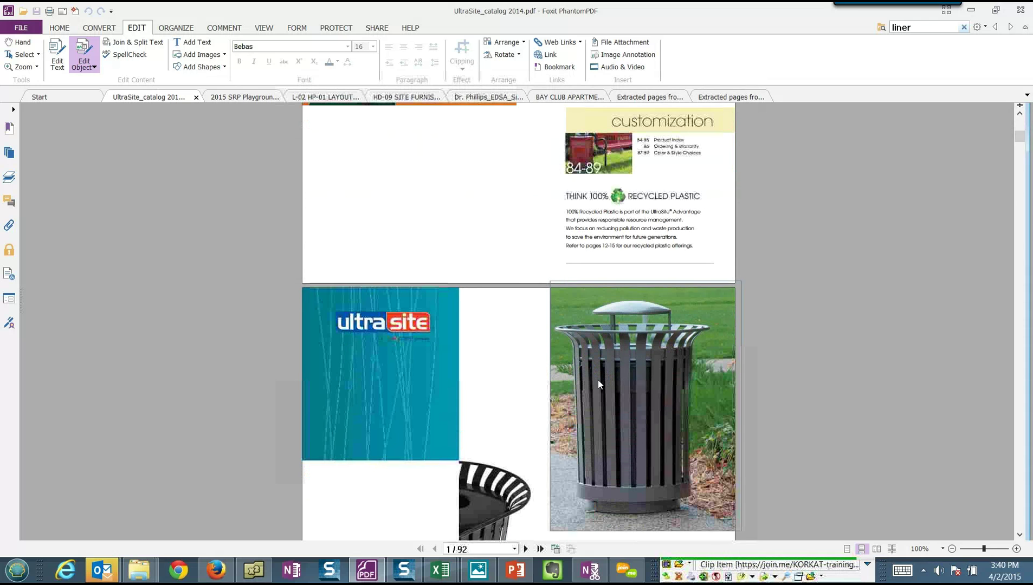
{"action": "left_click", "coordinate": [637, 382]}
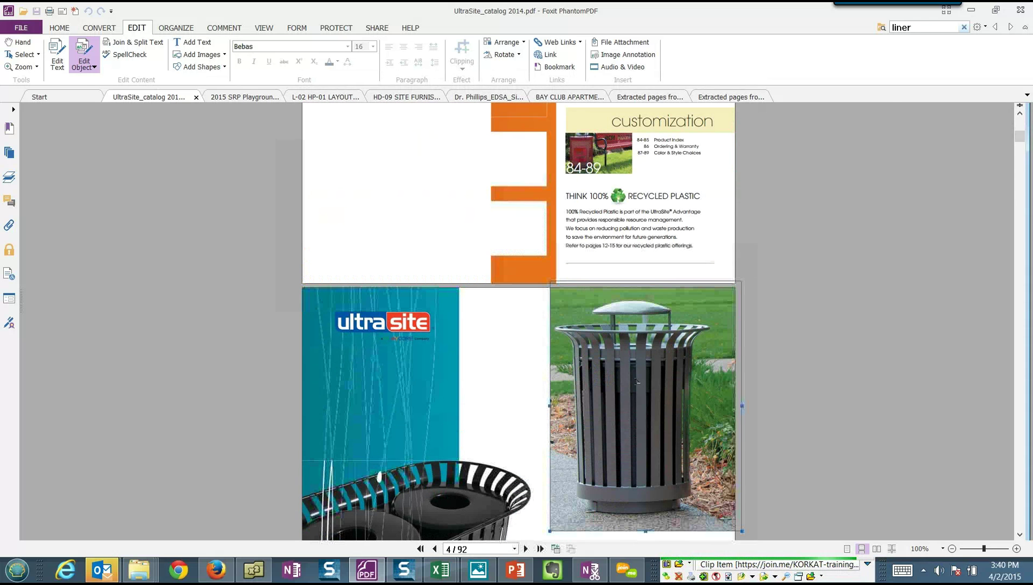
{"action": "double_click", "coordinate": [637, 382]}
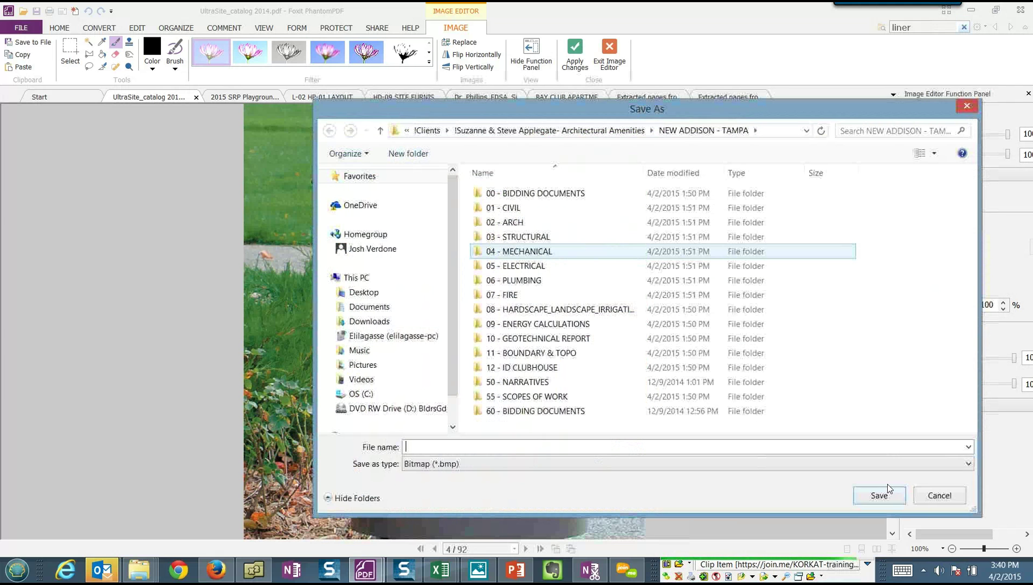
{"action": "key", "text": "Escape"}
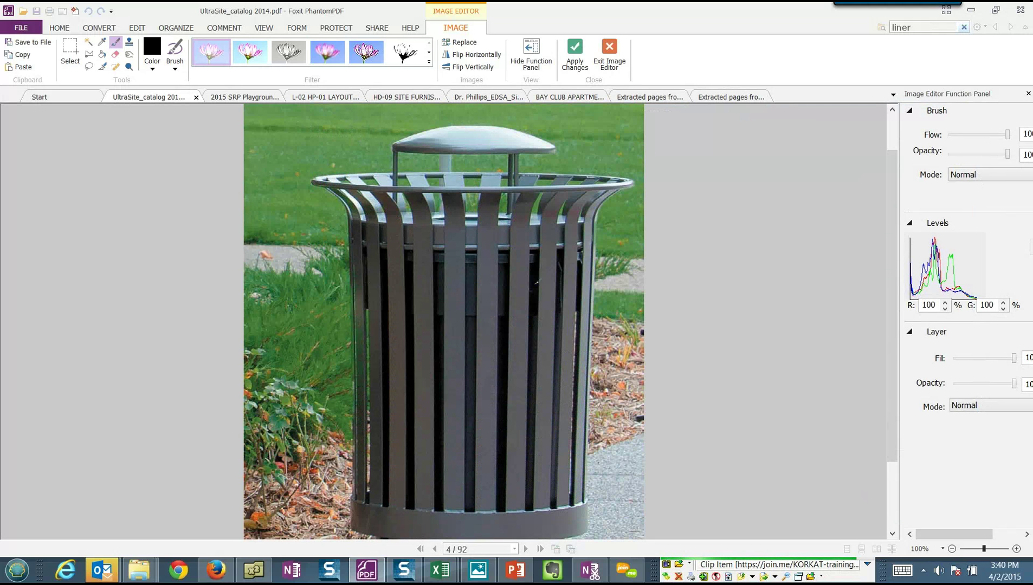
{"action": "left_click", "coordinate": [609, 46]}
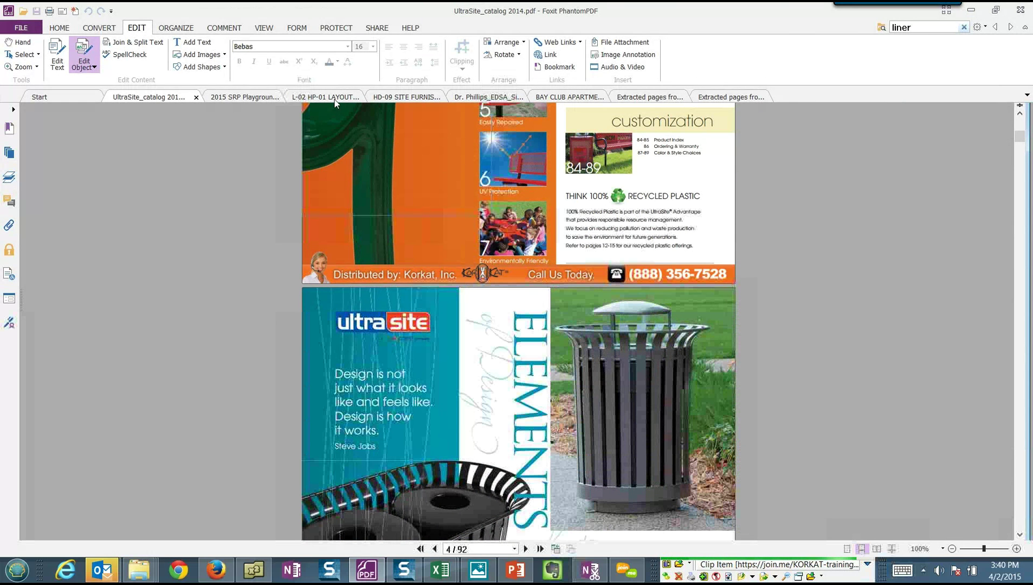
Step: Show the L-02 layout plan, switch to the EDSA site plan and examine the marked-up play yard next to the one-story building
{"action": "left_click", "coordinate": [335, 98]}
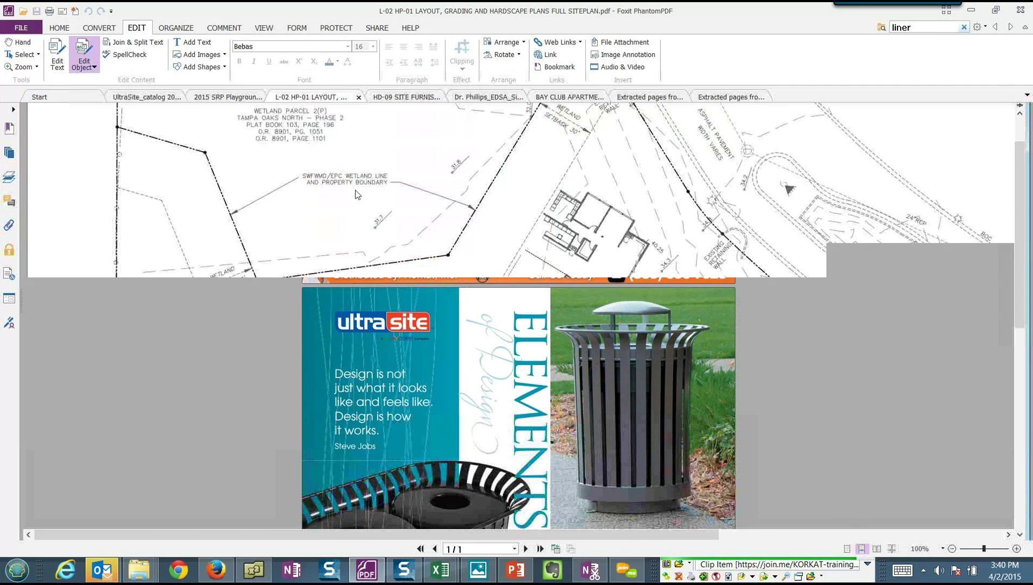
{"action": "left_click", "coordinate": [482, 98]}
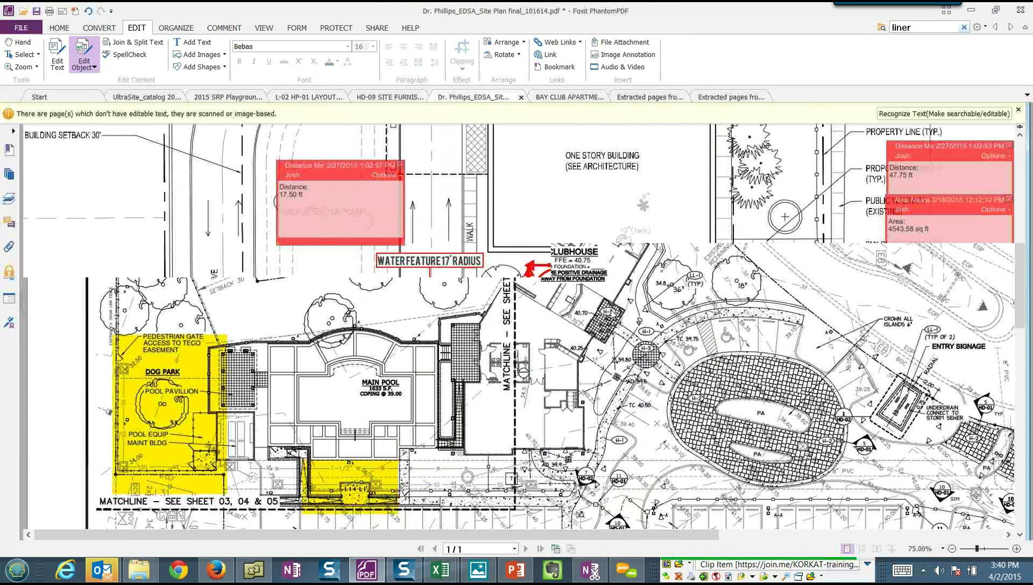
{"action": "scroll", "coordinate": [793, 294], "scroll_direction": "up", "scroll_amount": 5}
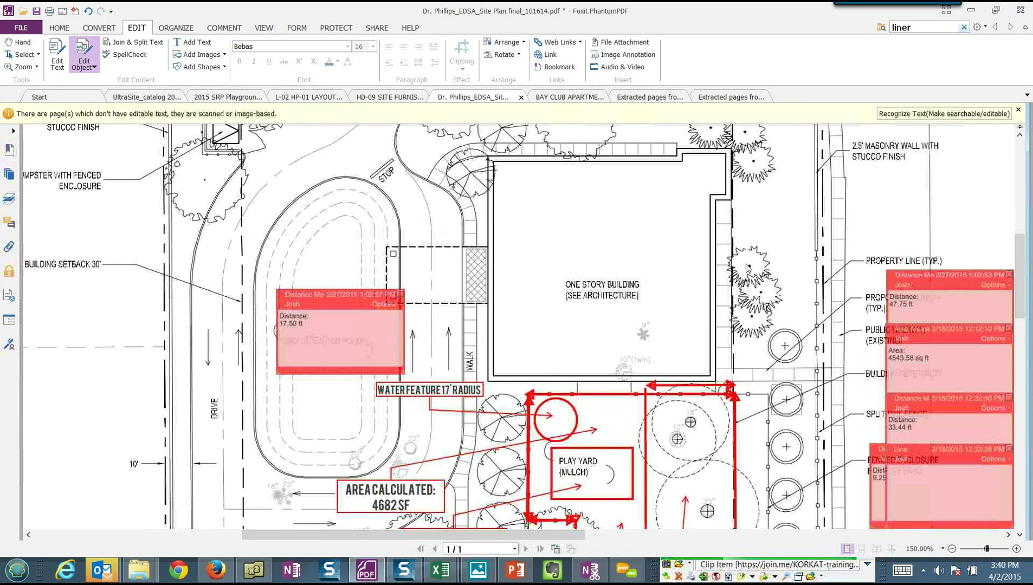
{"action": "scroll", "coordinate": [747, 268], "scroll_direction": "up", "scroll_amount": 2}
{"action": "scroll", "coordinate": [747, 268], "scroll_direction": "down", "scroll_amount": 2}
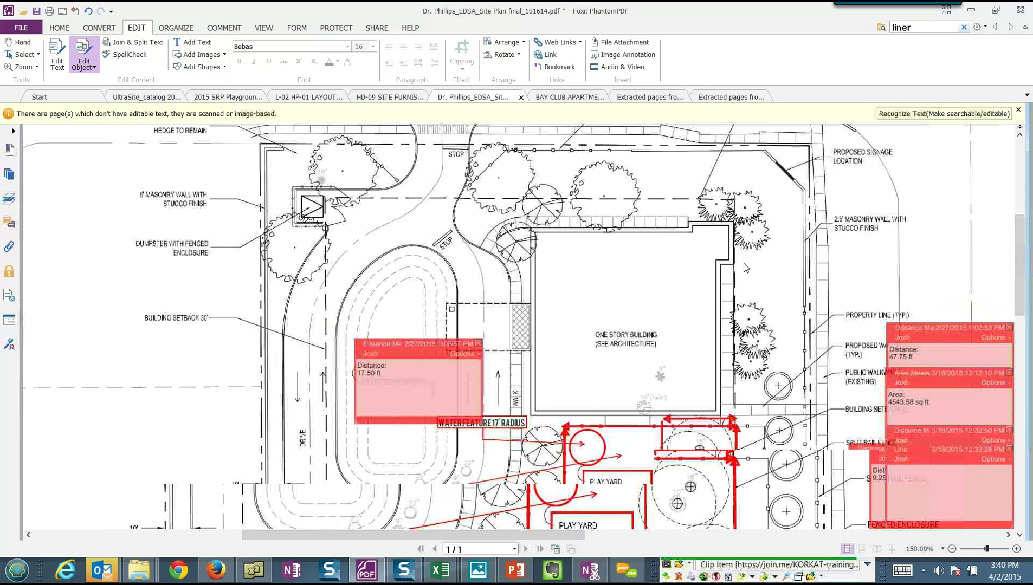
{"action": "scroll", "coordinate": [745, 268], "scroll_direction": "down", "scroll_amount": 1}
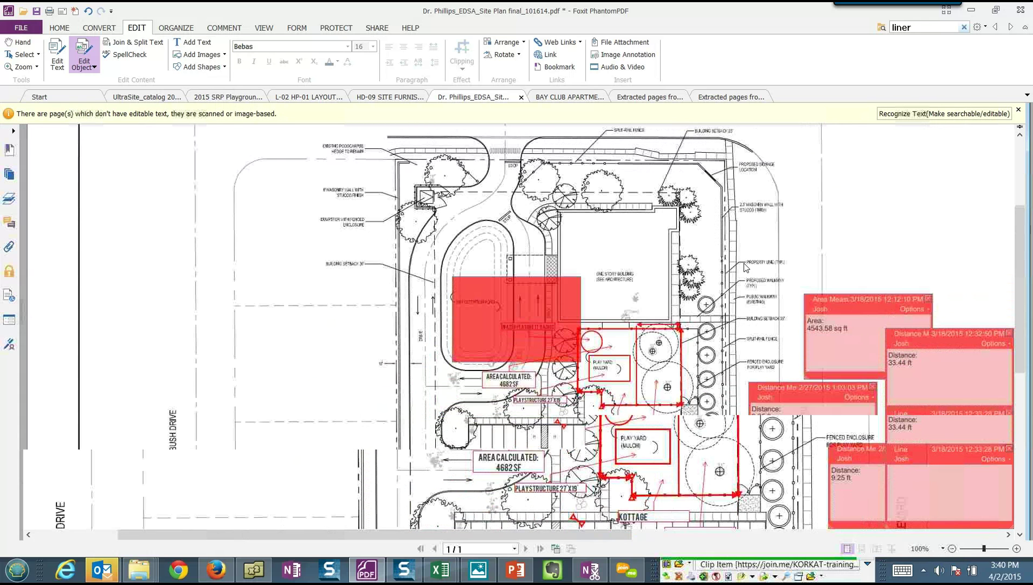
Step: Find the highlighted drawing scale near the site plan's north arrow and return to the play yard area
{"action": "scroll", "coordinate": [753, 269], "scroll_direction": "down", "scroll_amount": 5}
{"action": "scroll", "coordinate": [772, 313], "scroll_direction": "down", "scroll_amount": 5}
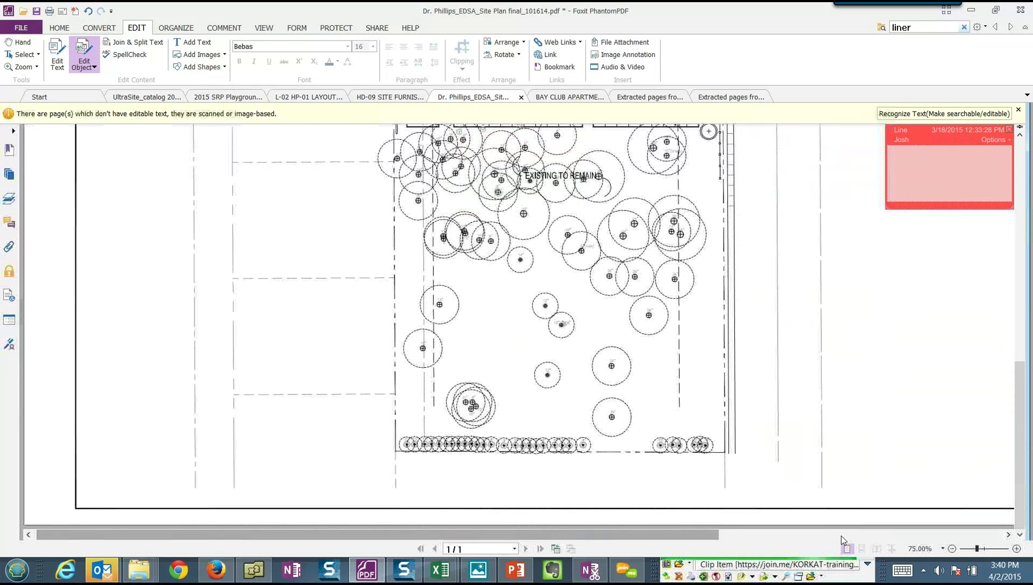
{"action": "scroll", "coordinate": [841, 536], "scroll_direction": "right", "scroll_amount": 5}
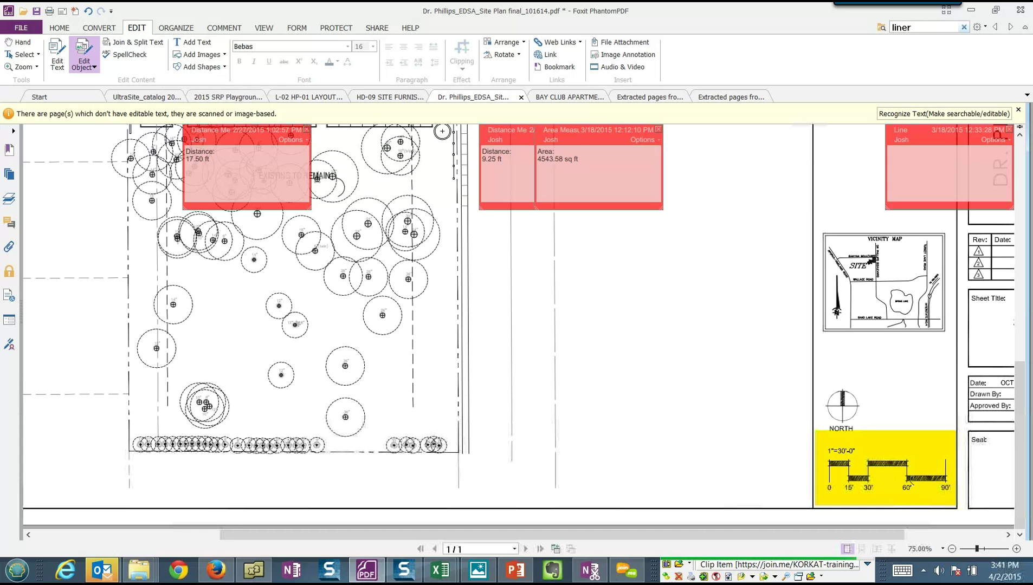
{"action": "scroll", "coordinate": [531, 397], "scroll_direction": "up", "scroll_amount": 2}
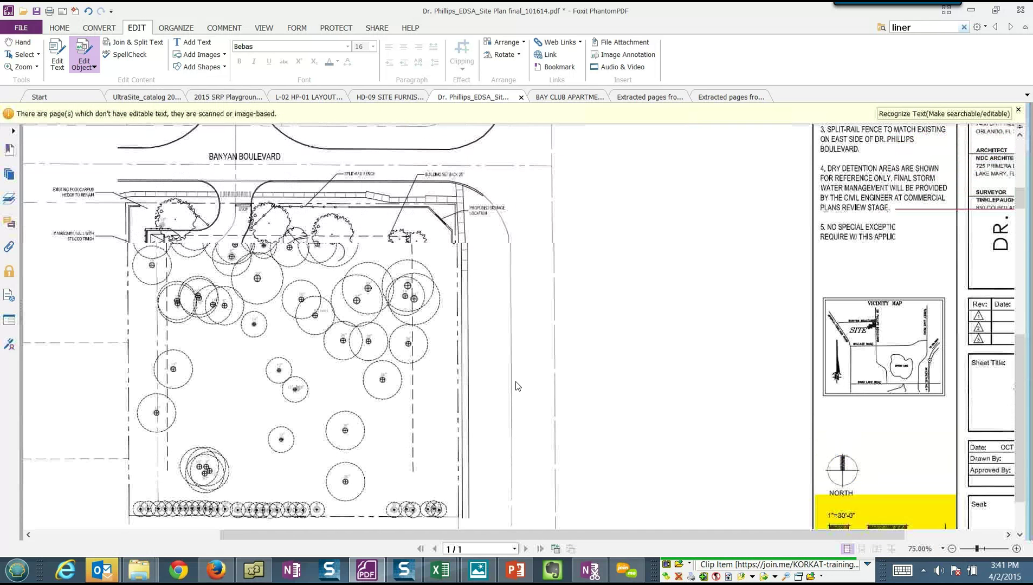
{"action": "scroll", "coordinate": [516, 386], "scroll_direction": "down", "scroll_amount": 2}
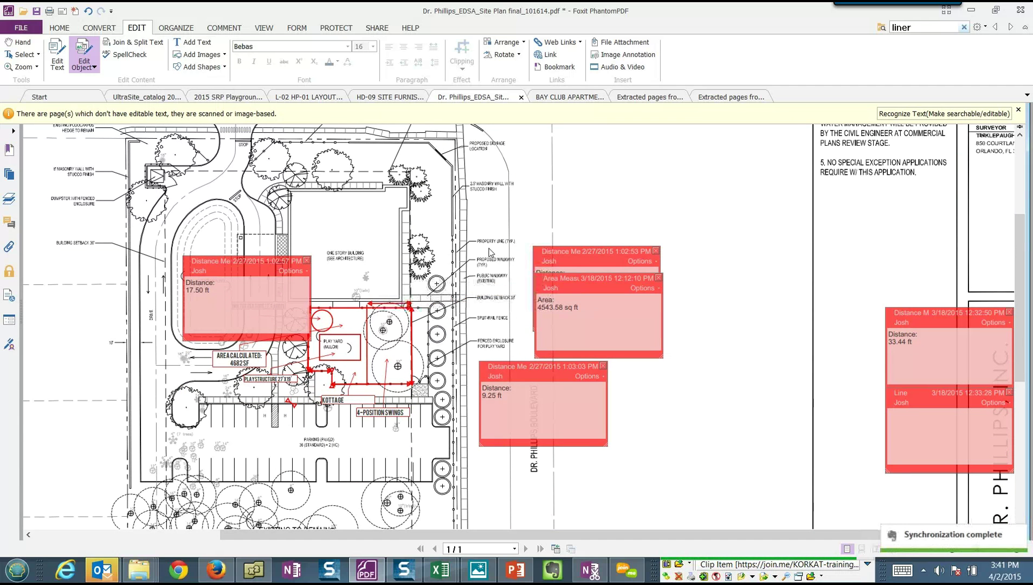
Step: Set the Distance tool's scale ratio to 1 inch = 30 ft and check it against the highlighted drawing scale near the north arrow
{"action": "scroll", "coordinate": [418, 312], "scroll_direction": "up", "scroll_amount": 2}
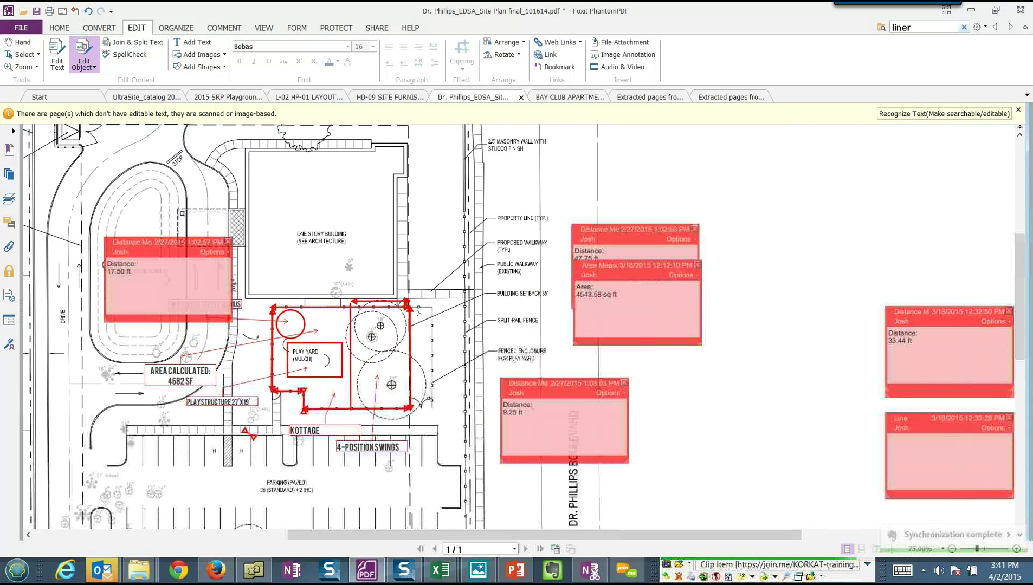
{"action": "scroll", "coordinate": [418, 312], "scroll_direction": "up", "scroll_amount": 2}
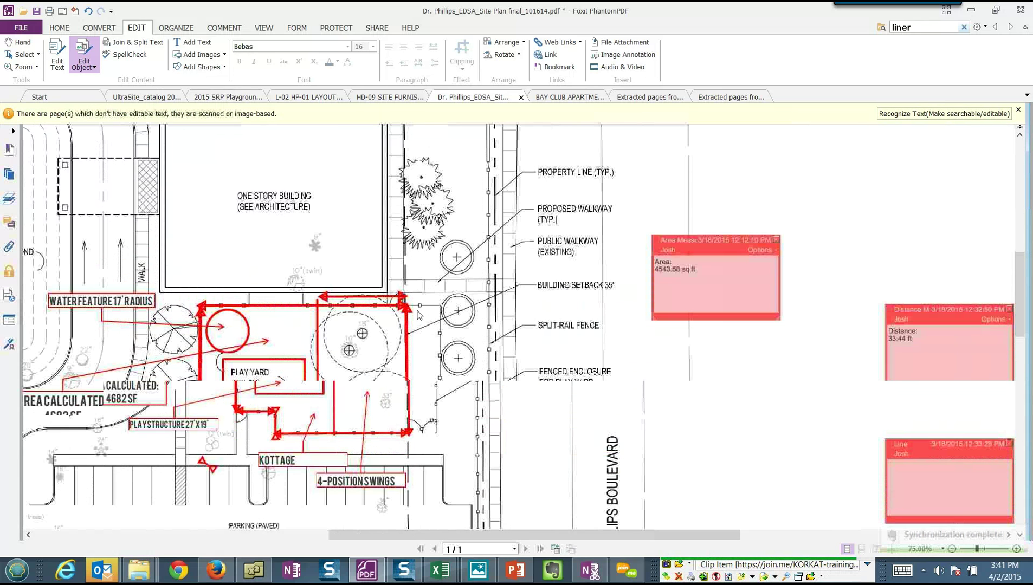
{"action": "scroll", "coordinate": [418, 314], "scroll_direction": "up", "scroll_amount": 3}
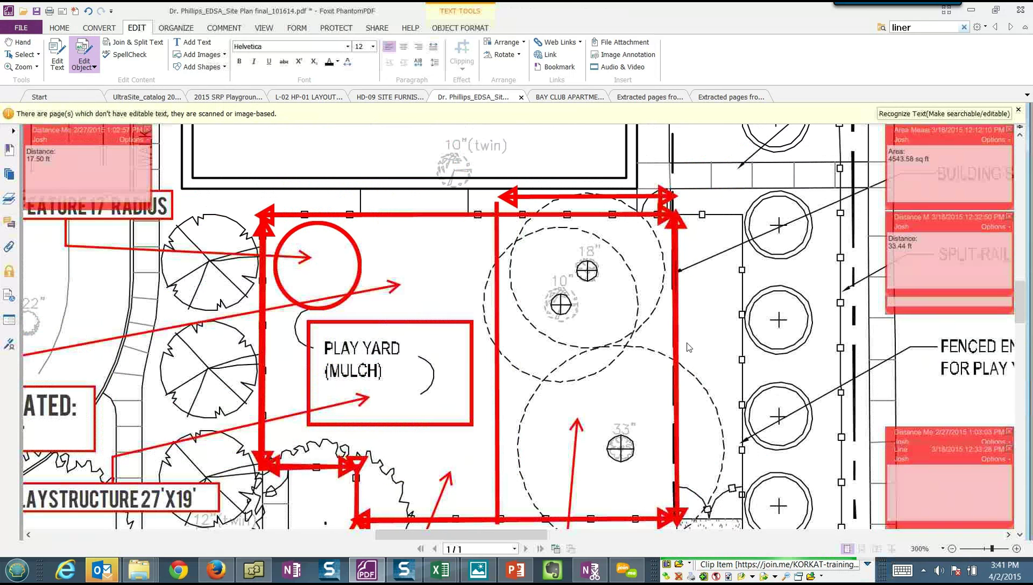
{"action": "left_click", "coordinate": [224, 28]}
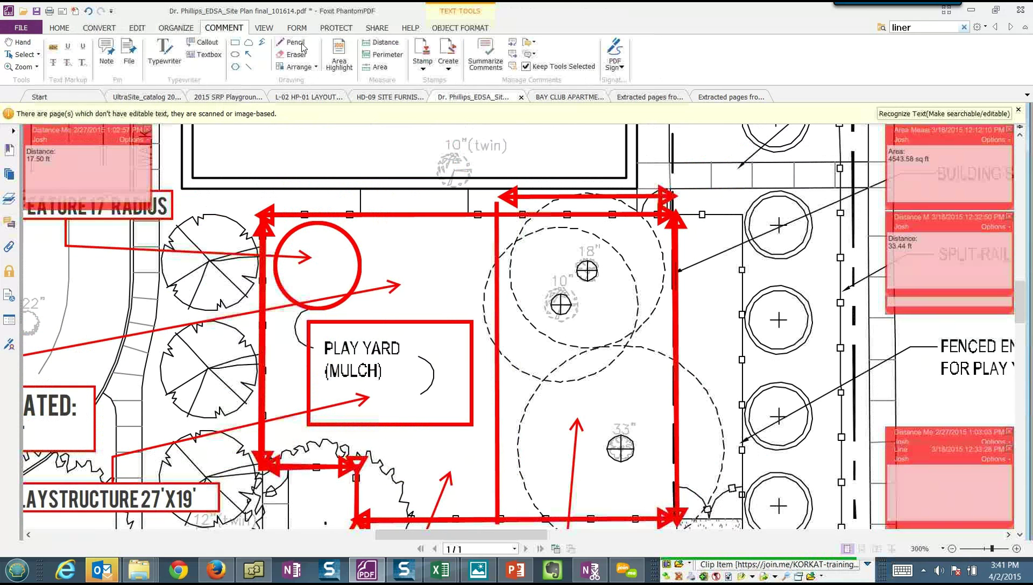
{"action": "left_click", "coordinate": [387, 47]}
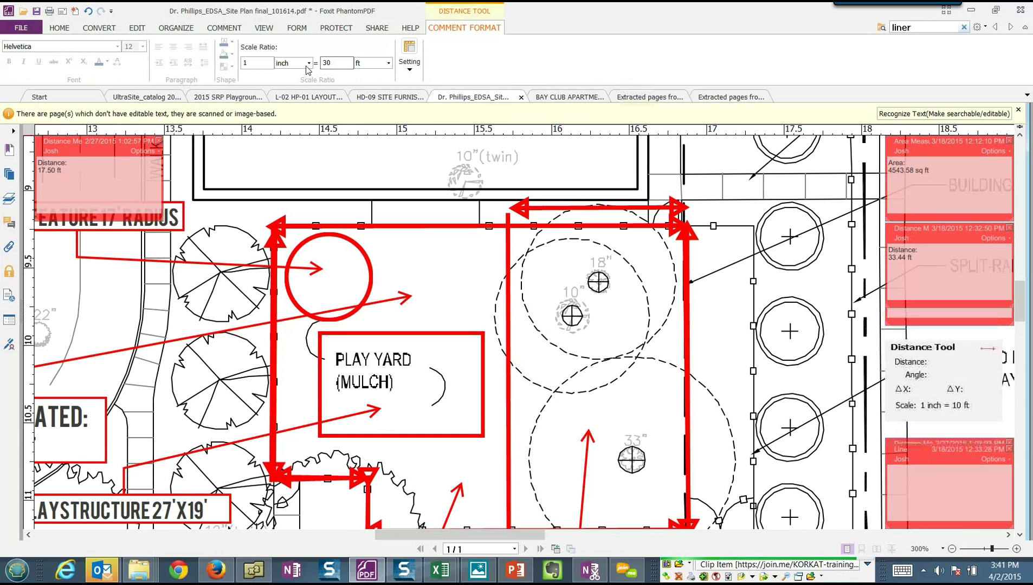
{"action": "scroll", "coordinate": [778, 320], "scroll_direction": "down", "scroll_amount": 2}
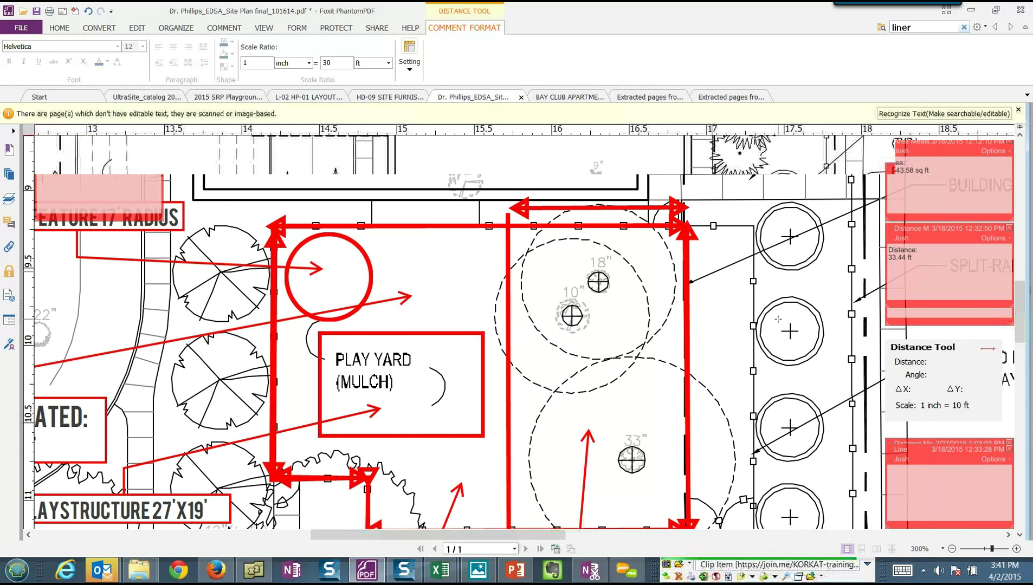
{"action": "scroll", "coordinate": [778, 320], "scroll_direction": "down", "scroll_amount": 4}
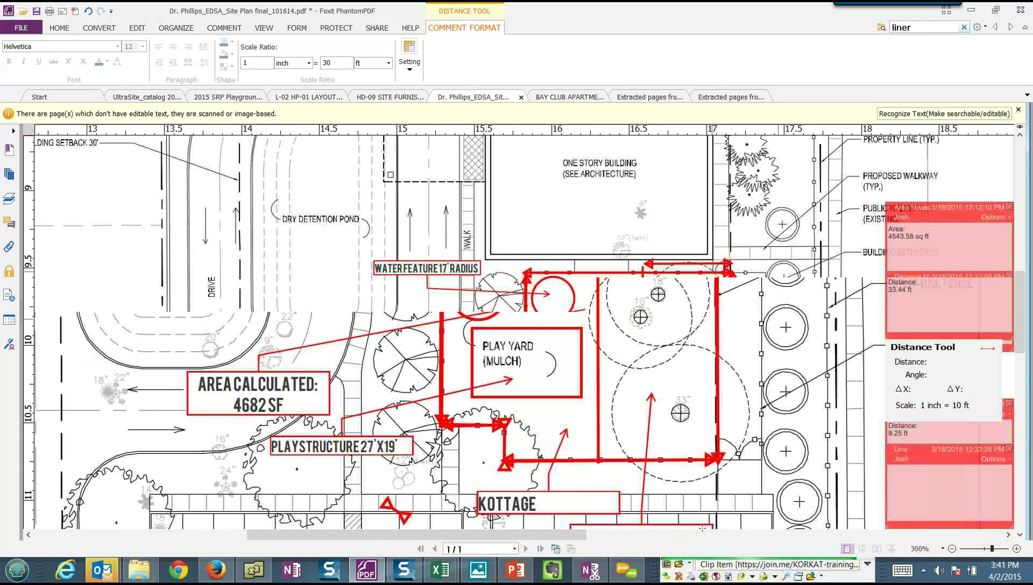
{"action": "left_click", "coordinate": [822, 534]}
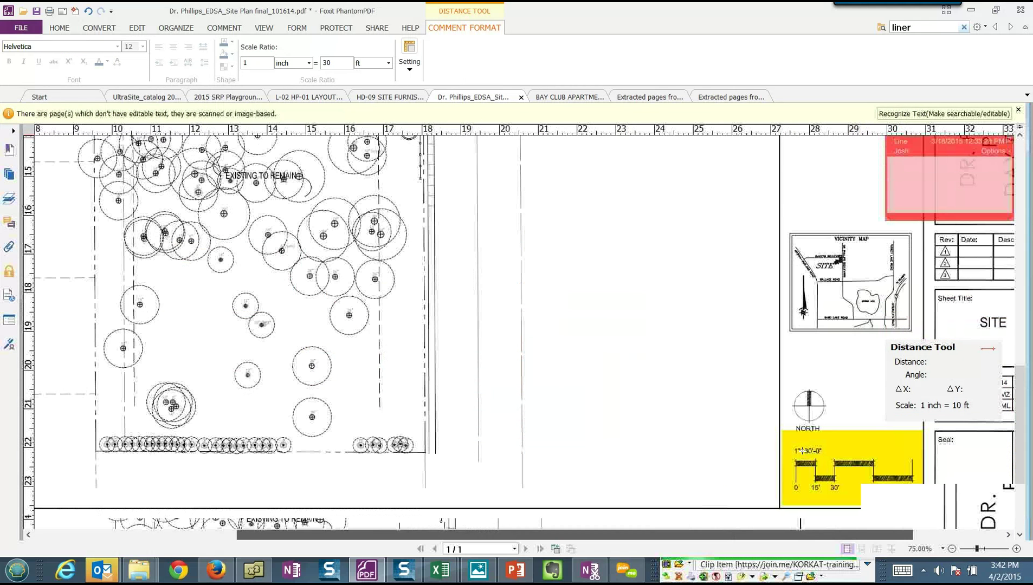
Step: Measure the distance along the site's northern boundary, from the proposed signage corner to the west corner
{"action": "scroll", "coordinate": [475, 419], "scroll_direction": "up", "scroll_amount": 10}
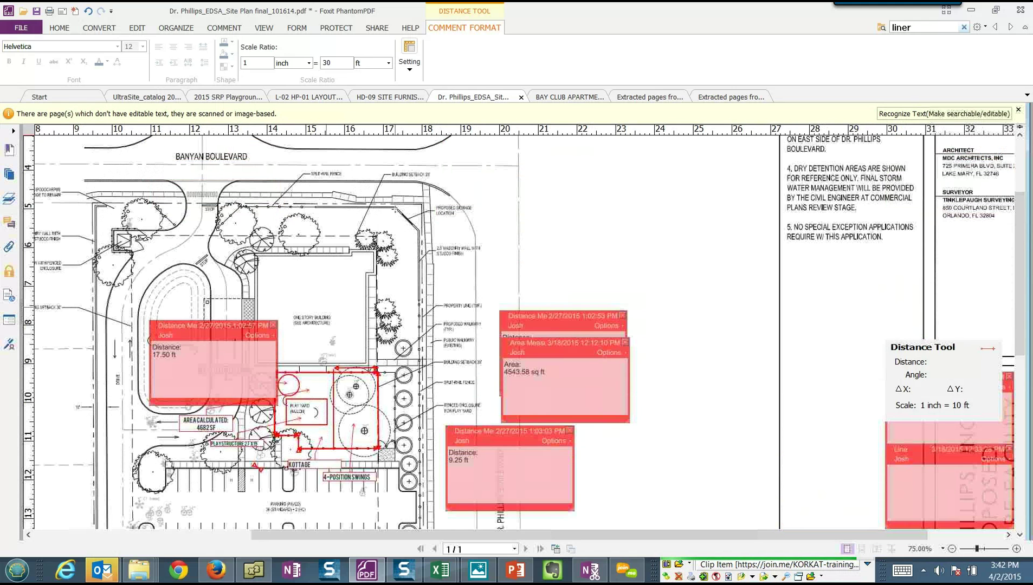
{"action": "left_click", "coordinate": [396, 207]}
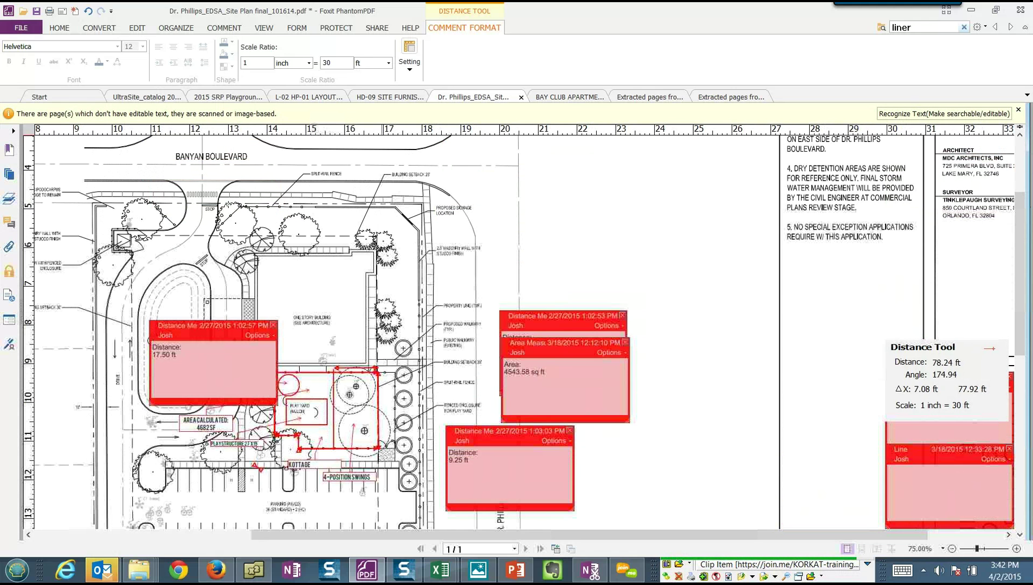
{"action": "left_click", "coordinate": [100, 206]}
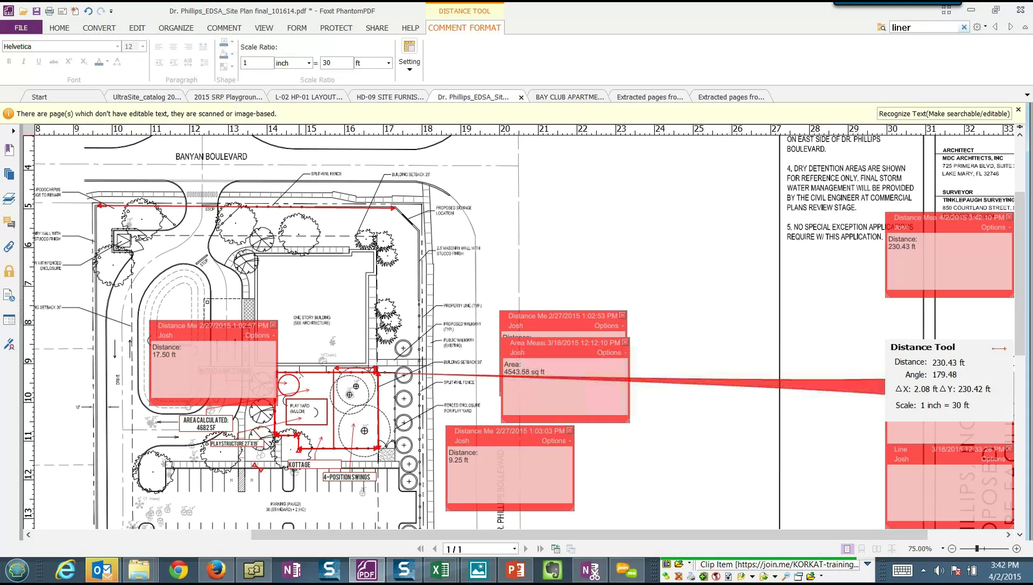
Step: Examine the play yard's existing distance measurements and the value in its area measurement comment
{"action": "left_click", "coordinate": [300, 370]}
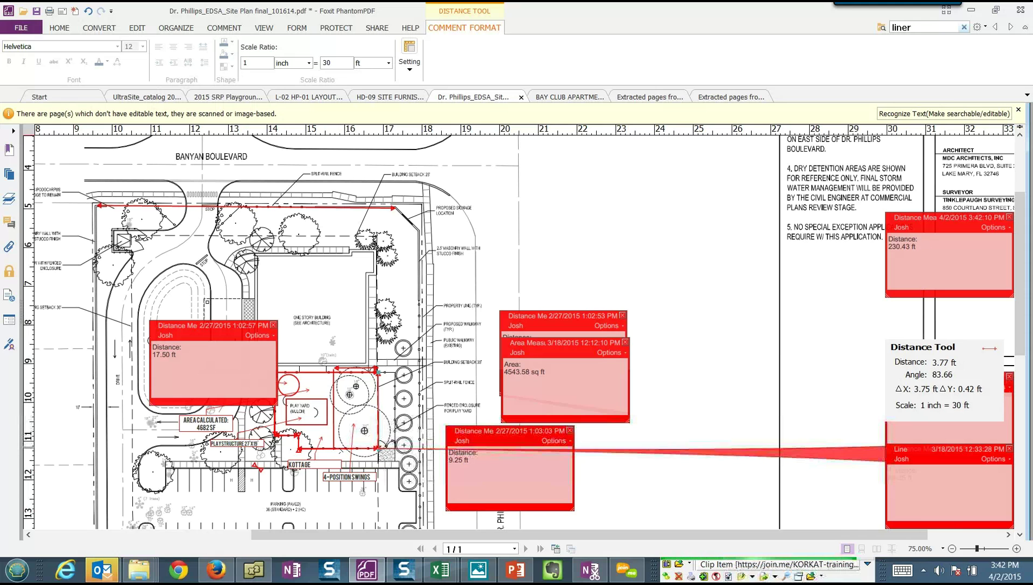
{"action": "mouse_move", "coordinate": [339, 450]}
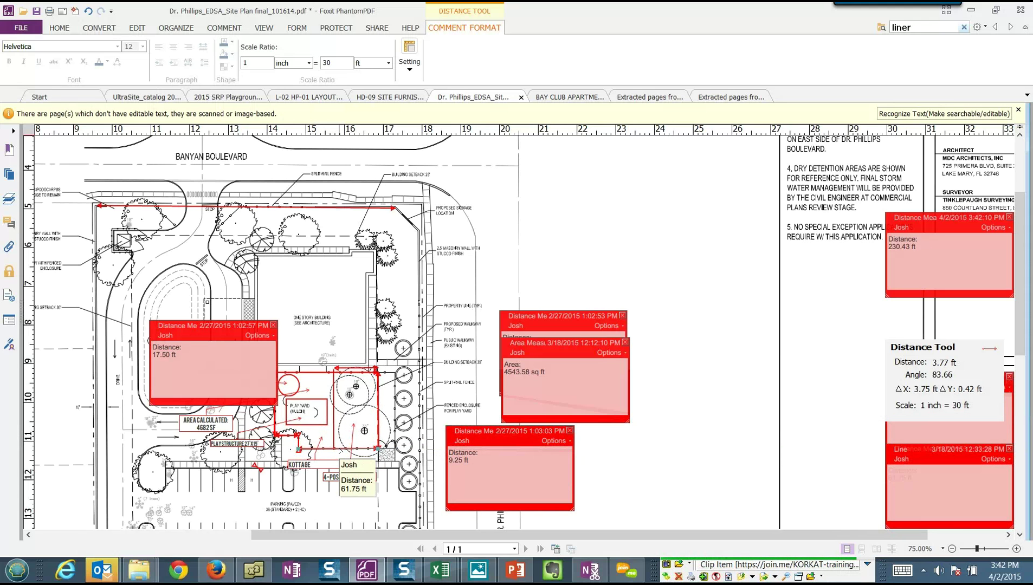
{"action": "scroll", "coordinate": [345, 419], "scroll_direction": "up", "scroll_amount": 1}
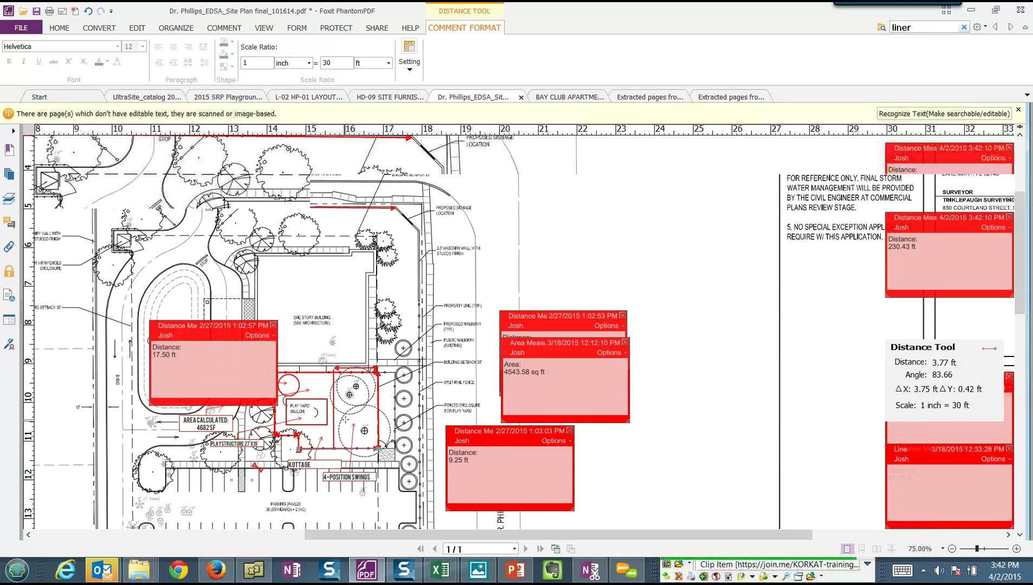
{"action": "scroll", "coordinate": [346, 419], "scroll_direction": "up", "scroll_amount": 2}
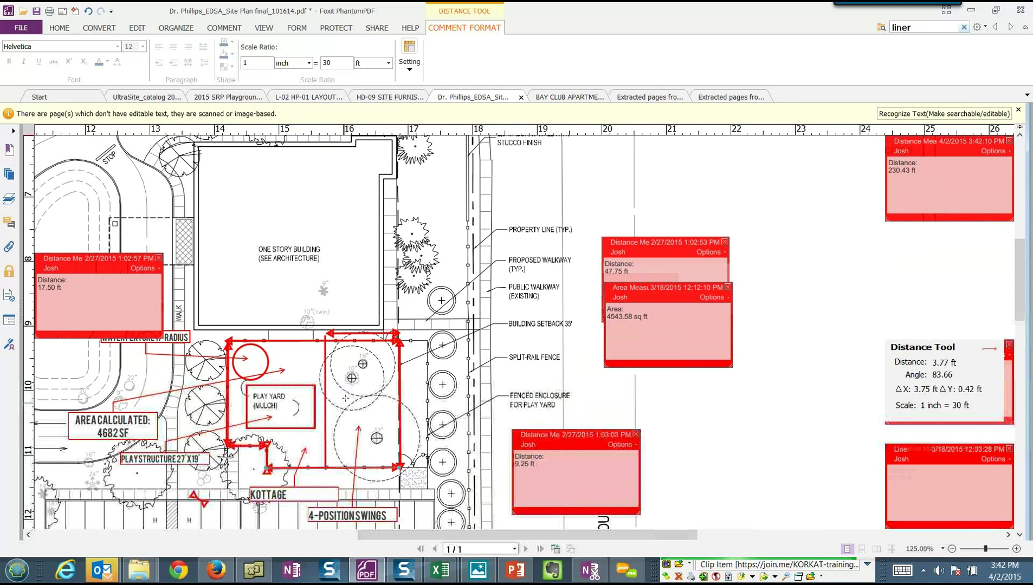
{"action": "scroll", "coordinate": [345, 404], "scroll_direction": "up", "scroll_amount": 1}
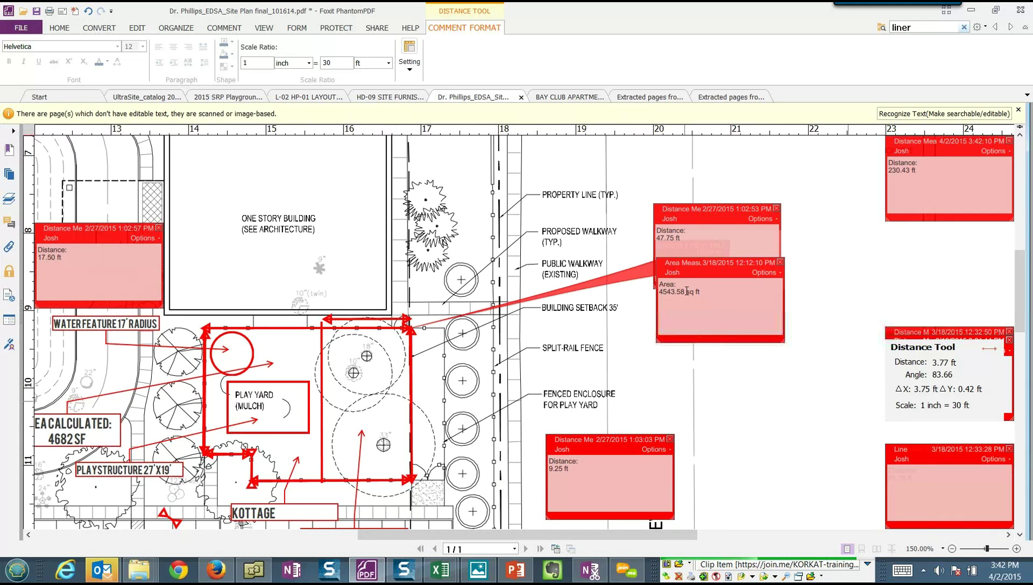
{"action": "left_click_drag", "start_coordinate": [686, 293], "coordinate": [658, 283]}
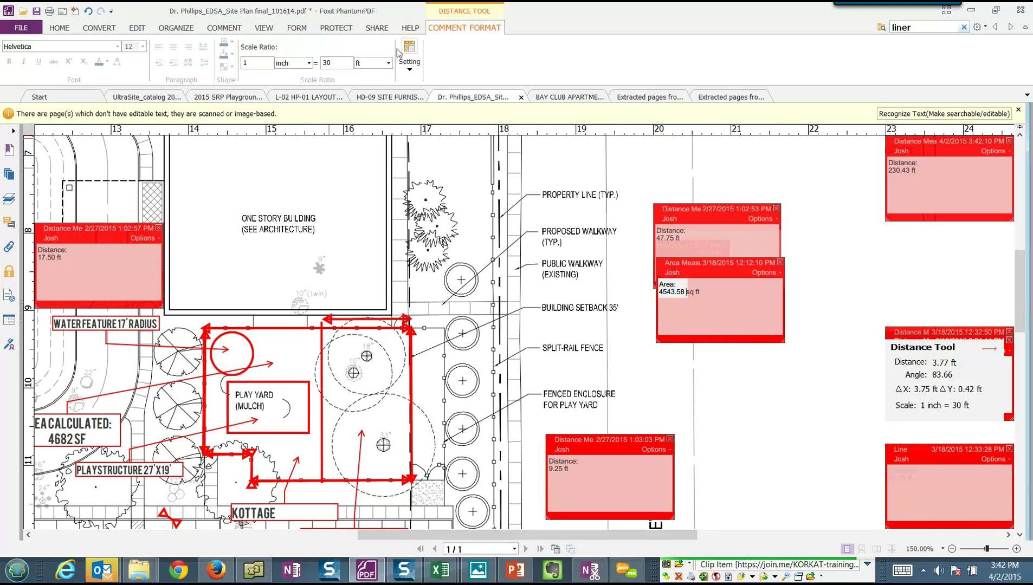
Step: With the Area tool at 1 inch = 20 ft, measure the four-sided strip between the one-story building and the eastern masonry wall
{"action": "left_click", "coordinate": [239, 28]}
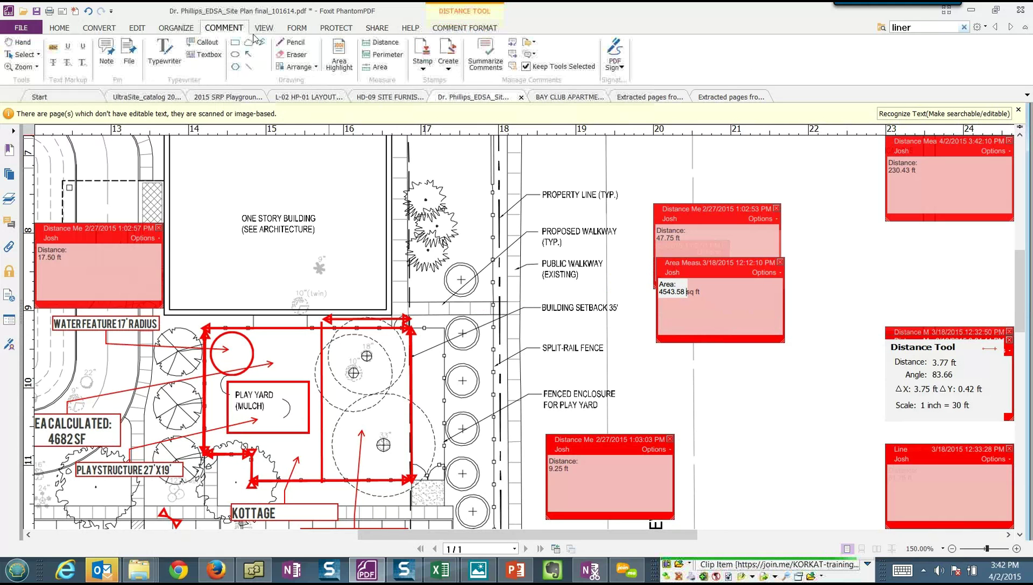
{"action": "left_click", "coordinate": [378, 69]}
{"action": "scroll", "coordinate": [472, 294], "scroll_direction": "up", "scroll_amount": 5}
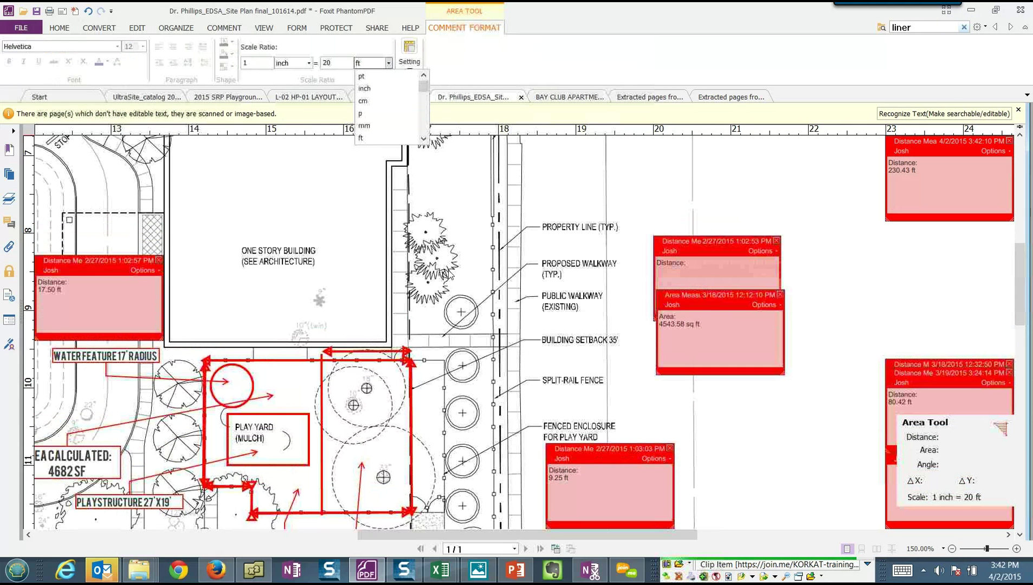
{"action": "key", "text": "Escape"}
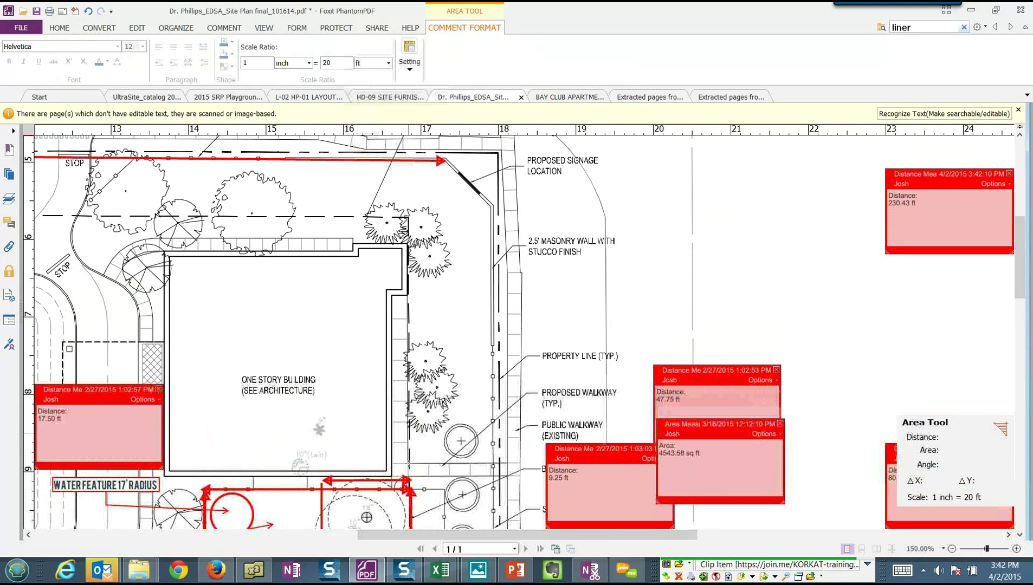
{"action": "left_click", "coordinate": [492, 465]}
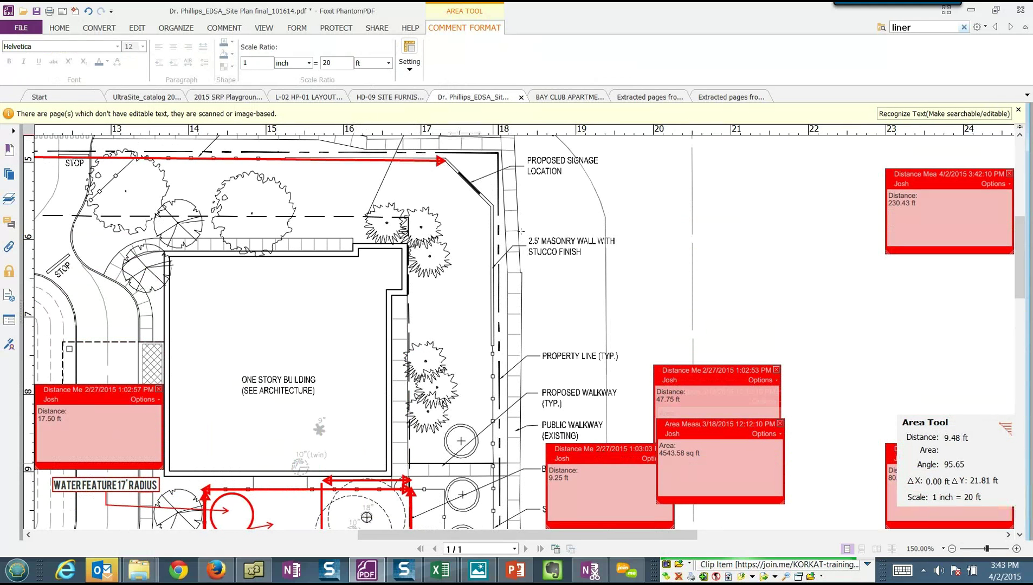
{"action": "left_click", "coordinate": [485, 206]}
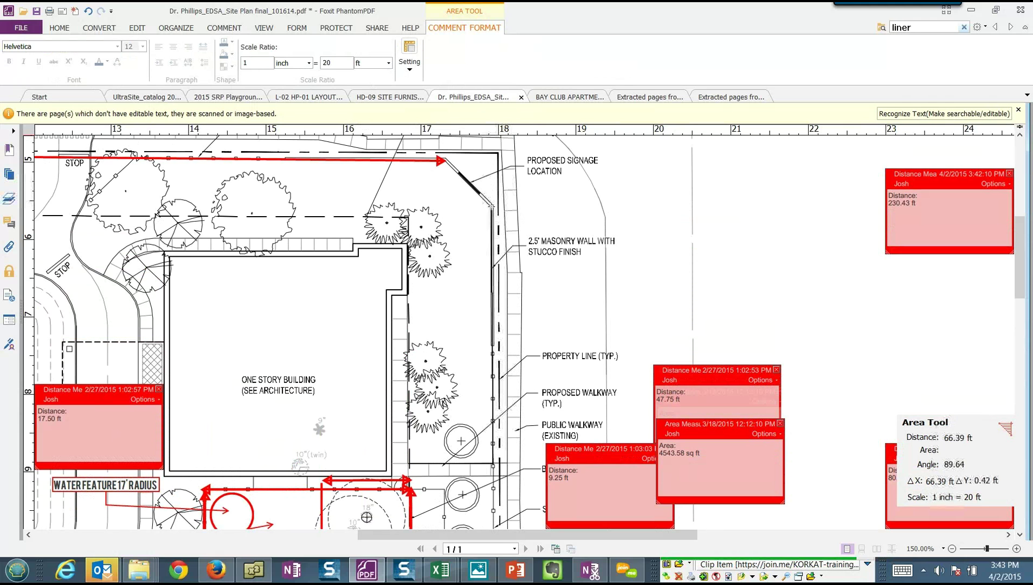
{"action": "left_click", "coordinate": [408, 218]}
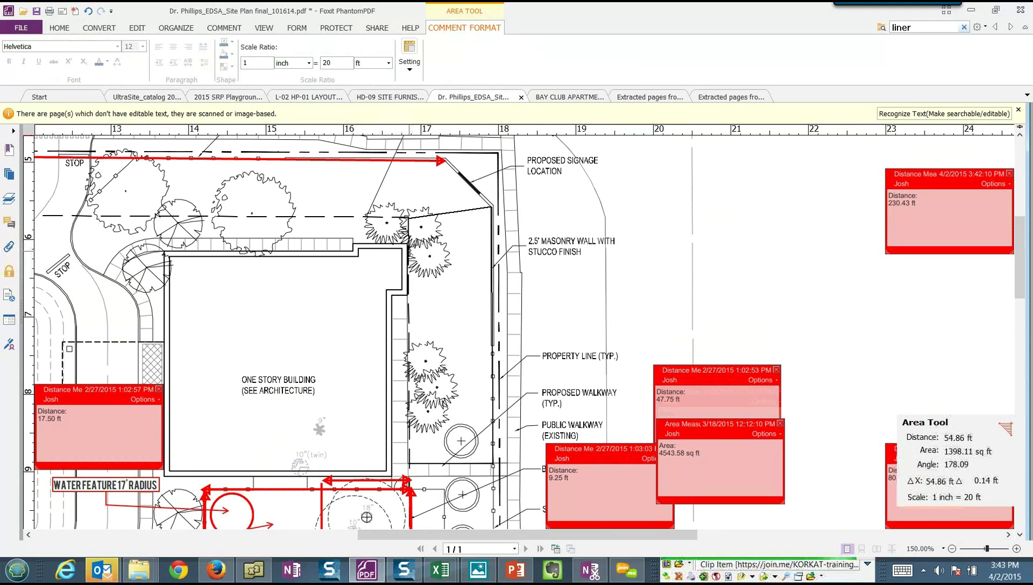
{"action": "left_click", "coordinate": [408, 464]}
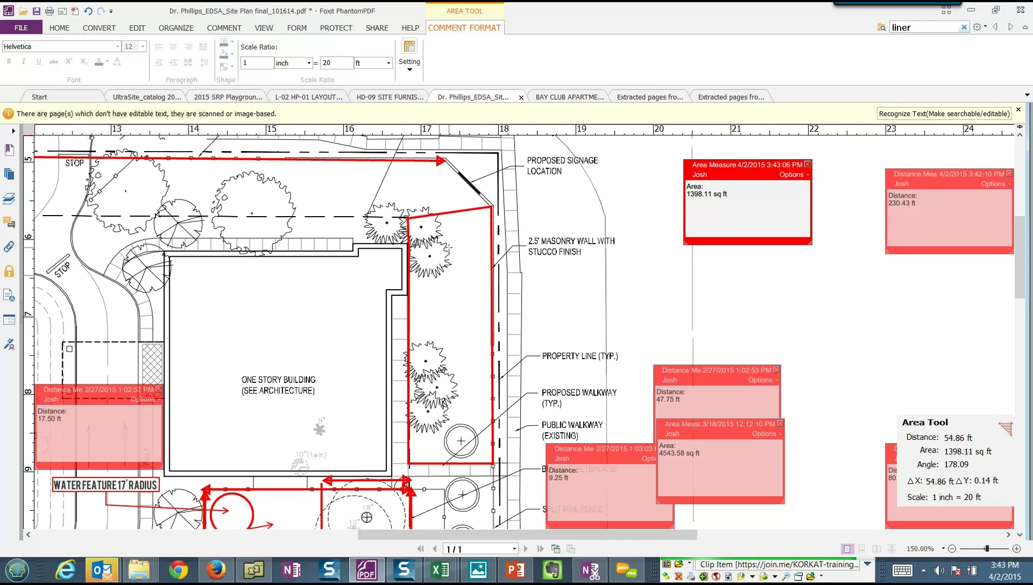
Step: Review the play yard markup, switch to the HD-09 site furnishings plan, and examine its marked-up site finishes/amenities legend
{"action": "scroll", "coordinate": [449, 247], "scroll_direction": "down", "scroll_amount": 3}
{"action": "scroll", "coordinate": [448, 247], "scroll_direction": "down", "scroll_amount": 2}
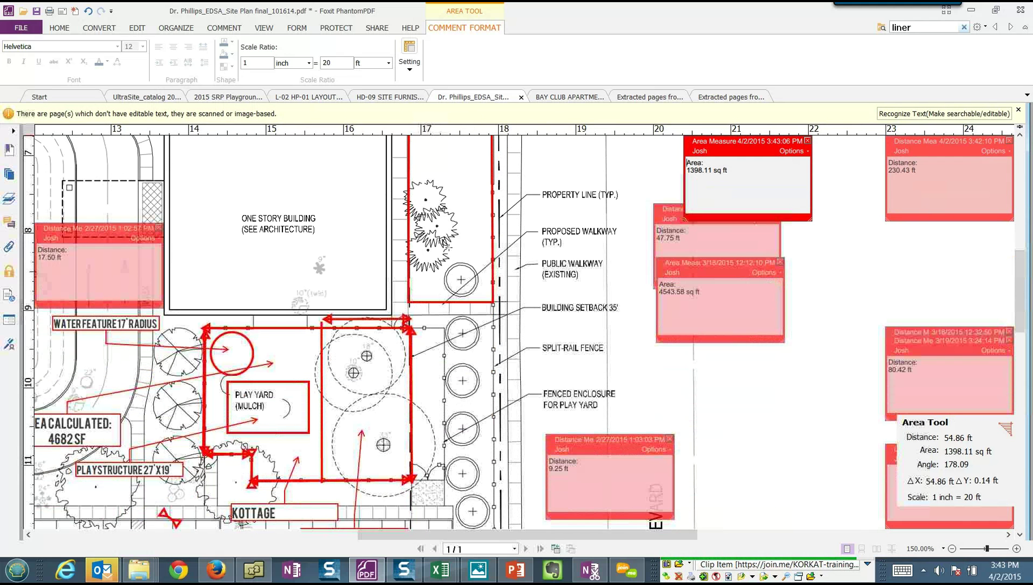
{"action": "scroll", "coordinate": [449, 247], "scroll_direction": "down", "scroll_amount": 1}
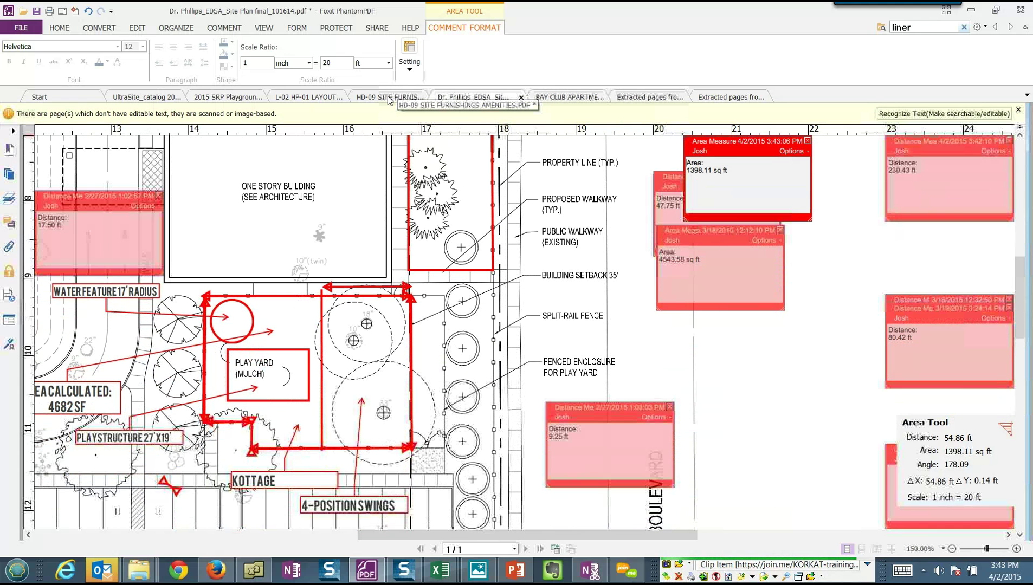
{"action": "left_click", "coordinate": [283, 98]}
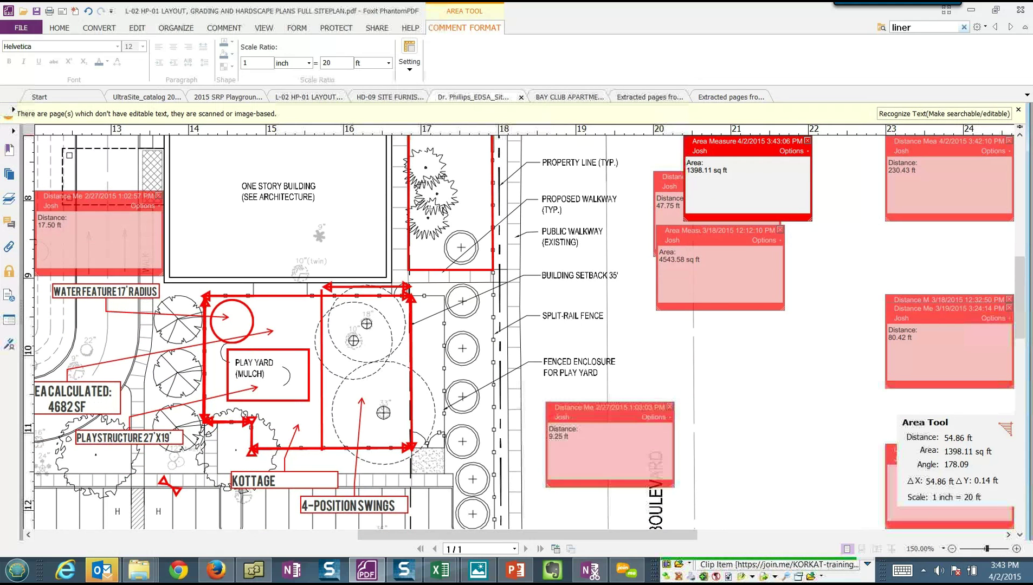
{"action": "key", "text": "ctrl+Tab"}
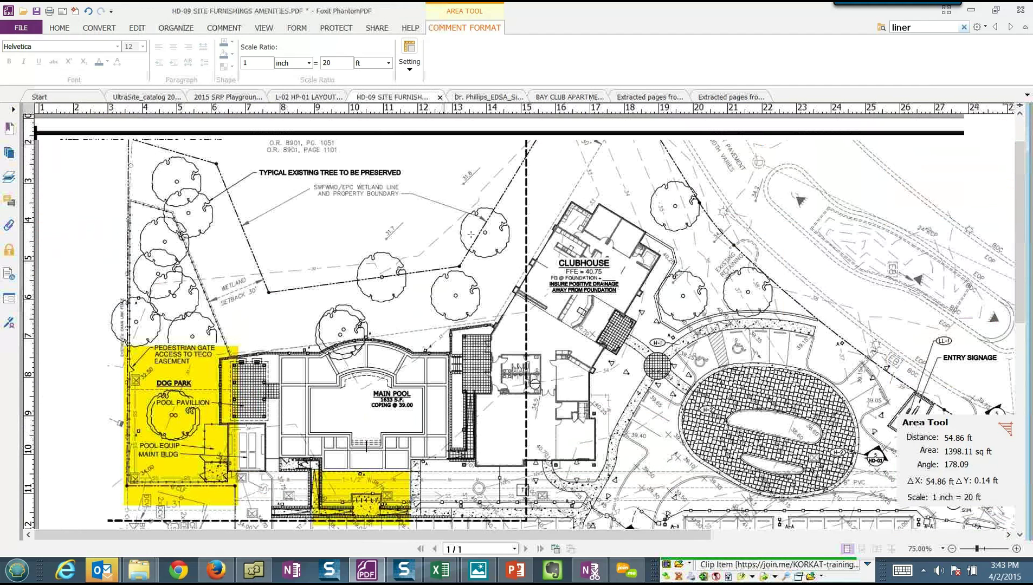
{"action": "scroll", "coordinate": [471, 235], "scroll_direction": "down", "scroll_amount": 8}
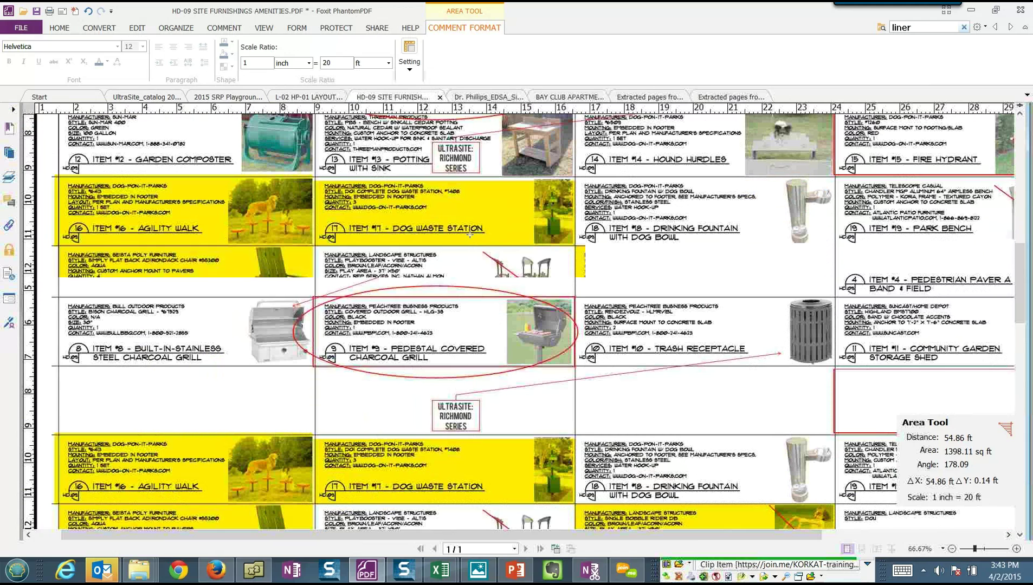
{"action": "scroll", "coordinate": [470, 234], "scroll_direction": "down", "scroll_amount": 3, "text": "ctrl"}
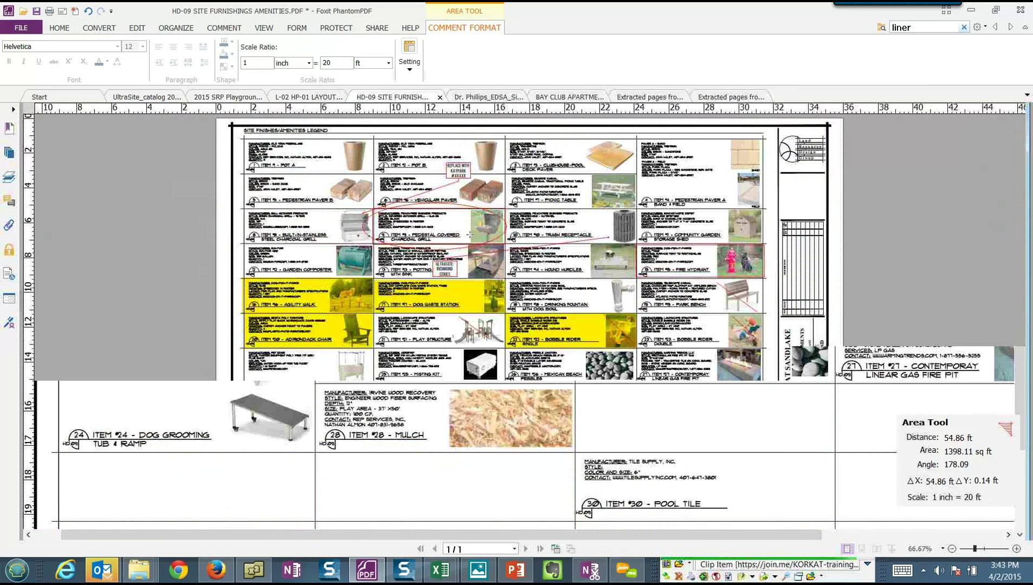
{"action": "scroll", "coordinate": [470, 235], "scroll_direction": "up", "scroll_amount": 1, "text": "ctrl"}
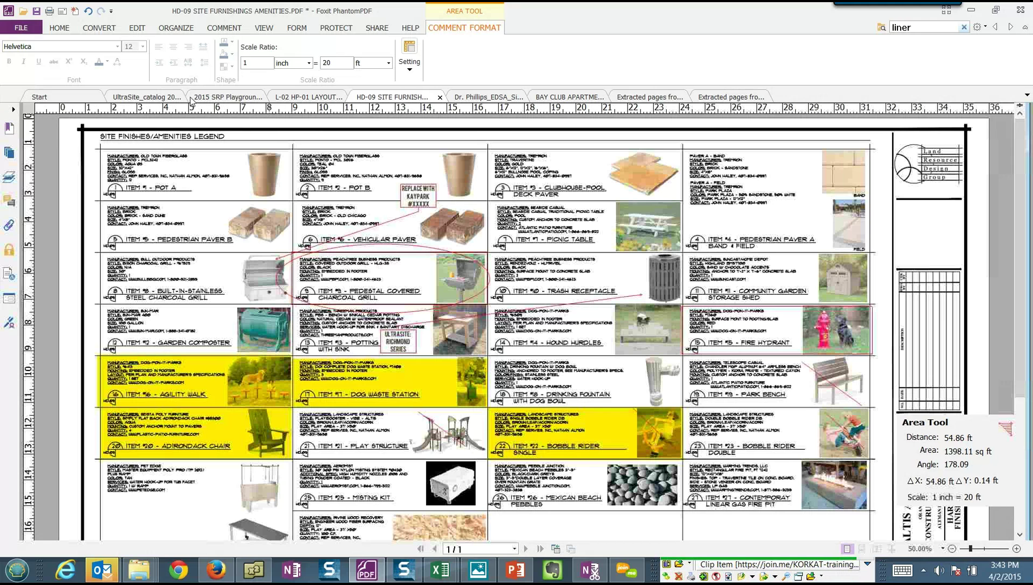
Step: Switch to the 2015 SRP Playgrounds catalog and examine the R3-10069 play structure up close
{"action": "left_click", "coordinate": [227, 97]}
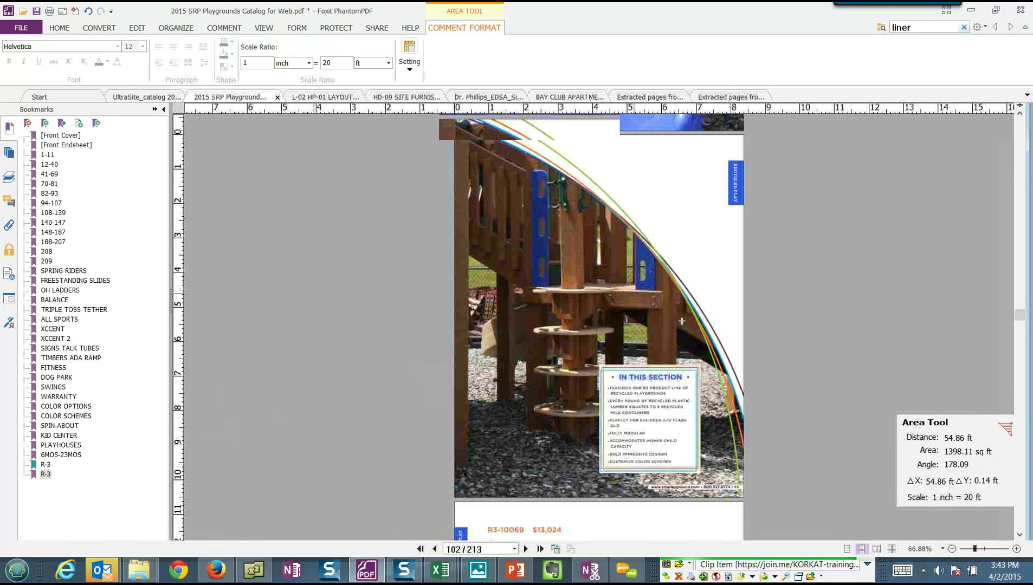
{"action": "scroll", "coordinate": [681, 321], "scroll_direction": "up", "scroll_amount": 5, "text": "ctrl"}
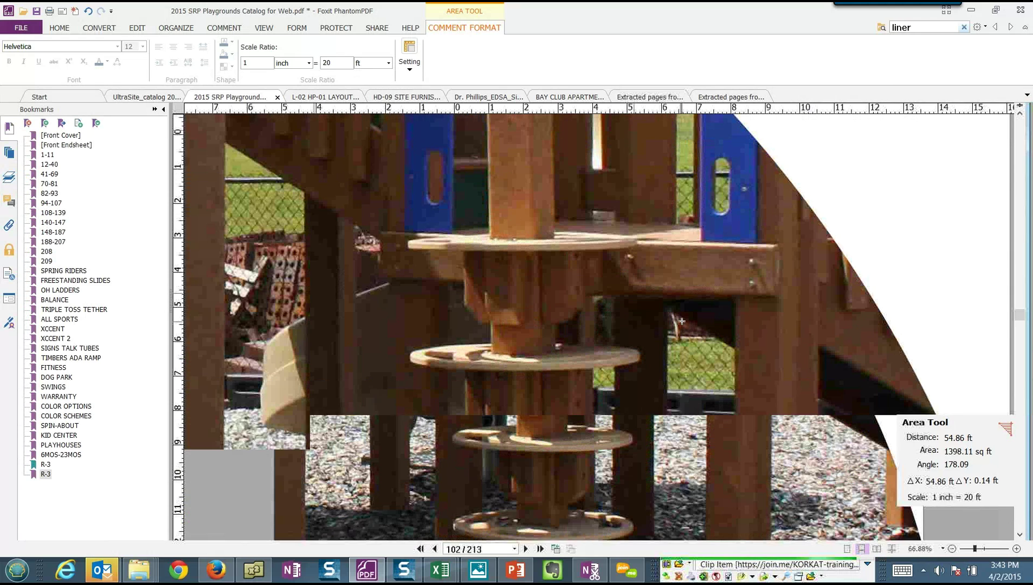
{"action": "scroll", "coordinate": [672, 301], "scroll_direction": "down", "scroll_amount": 5}
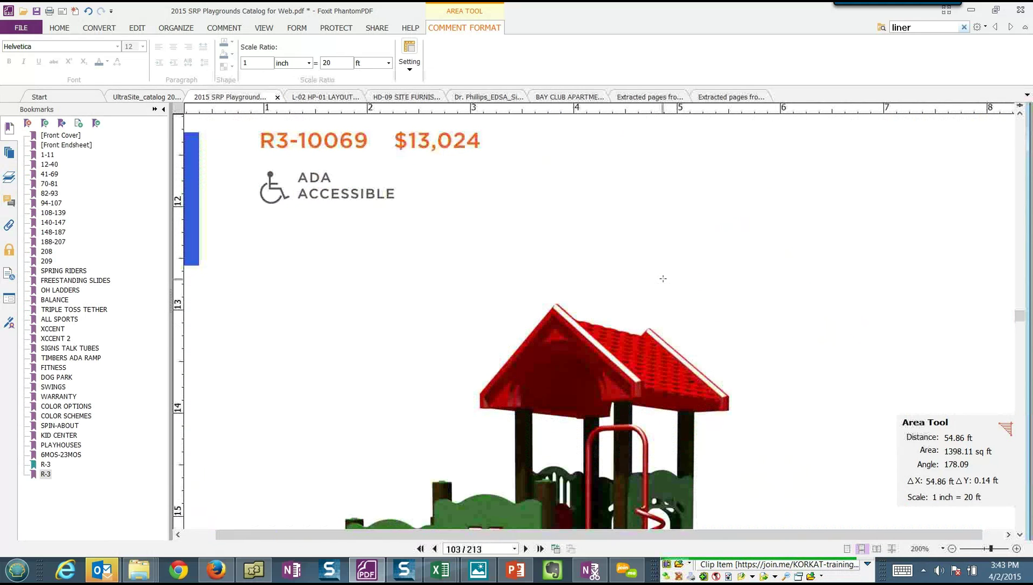
{"action": "scroll", "coordinate": [663, 278], "scroll_direction": "down", "scroll_amount": 5}
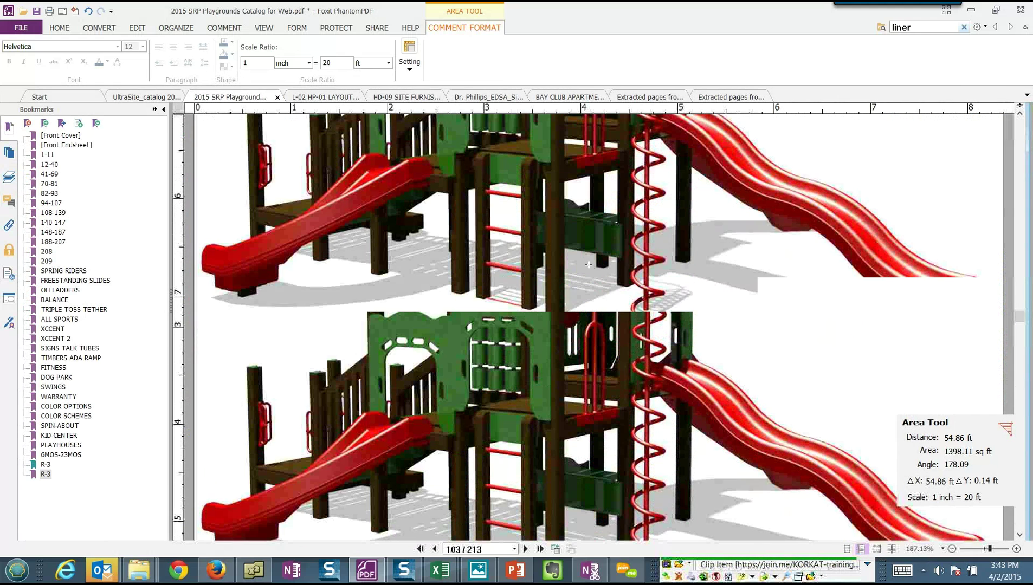
Step: Edit the R3-10069 heading below the play structure so the model number reads R3-250
{"action": "scroll", "coordinate": [589, 265], "scroll_direction": "down", "scroll_amount": 3}
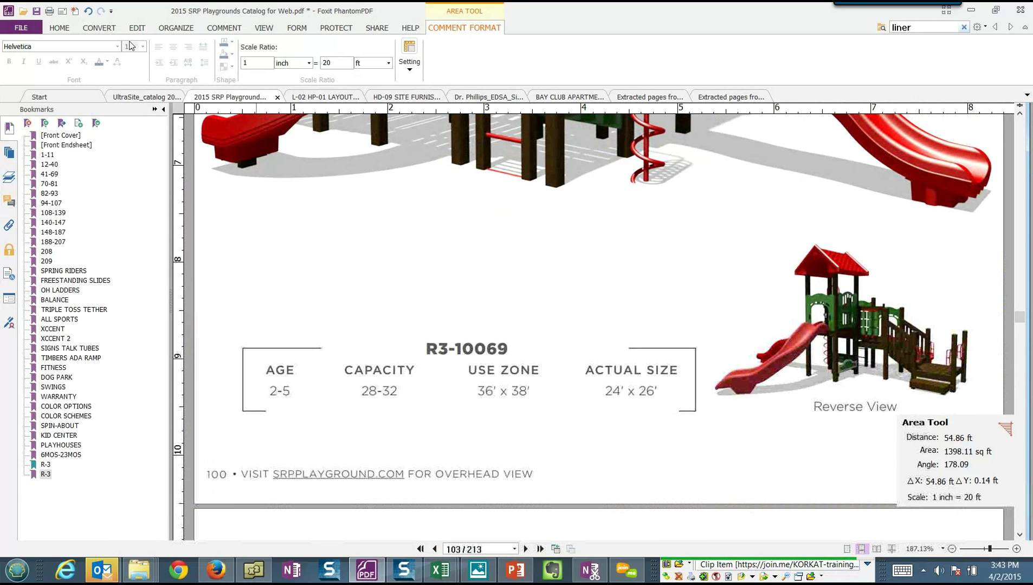
{"action": "left_click", "coordinate": [137, 28]}
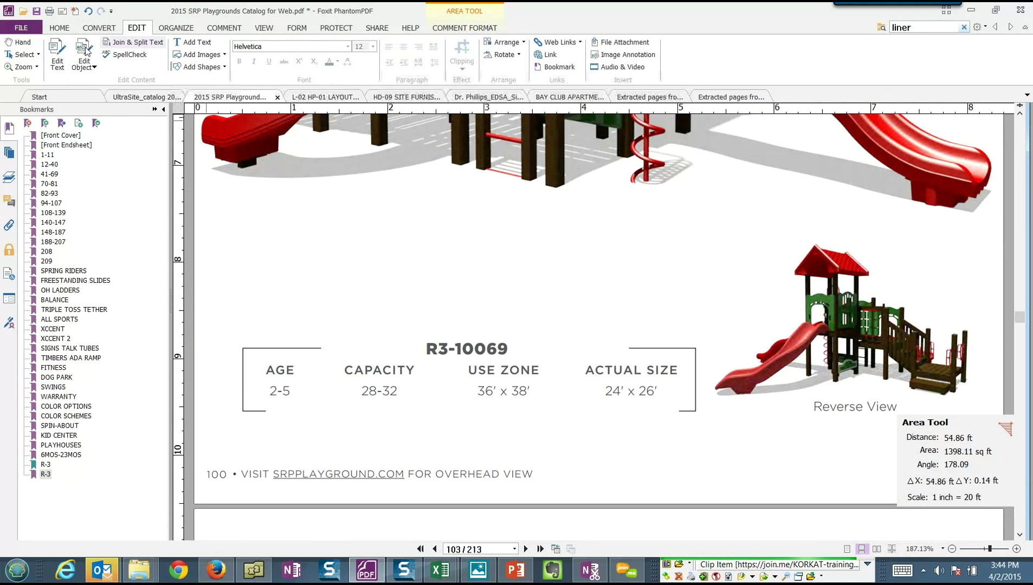
{"action": "left_click", "coordinate": [57, 56]}
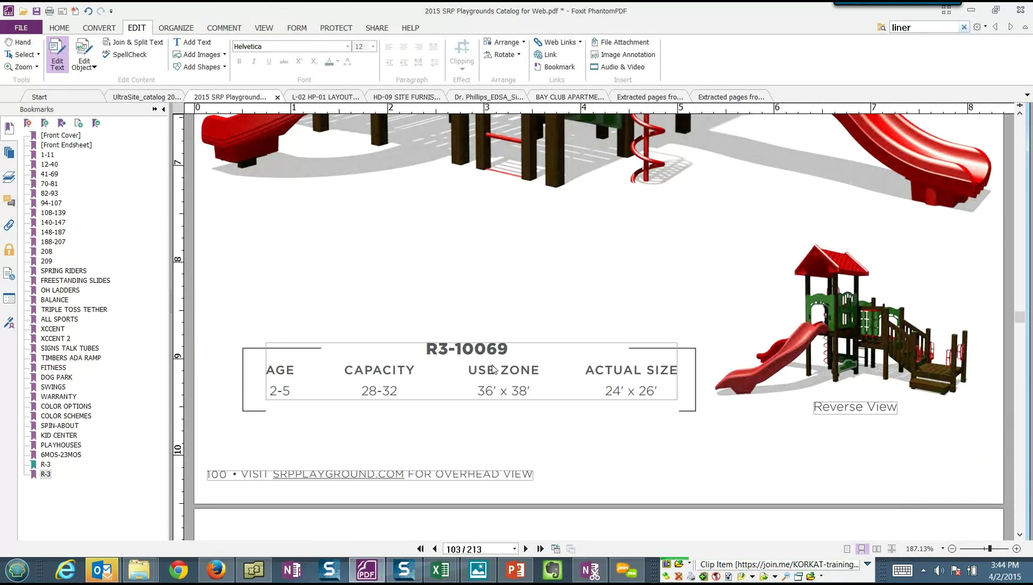
{"action": "double_click", "coordinate": [471, 352]}
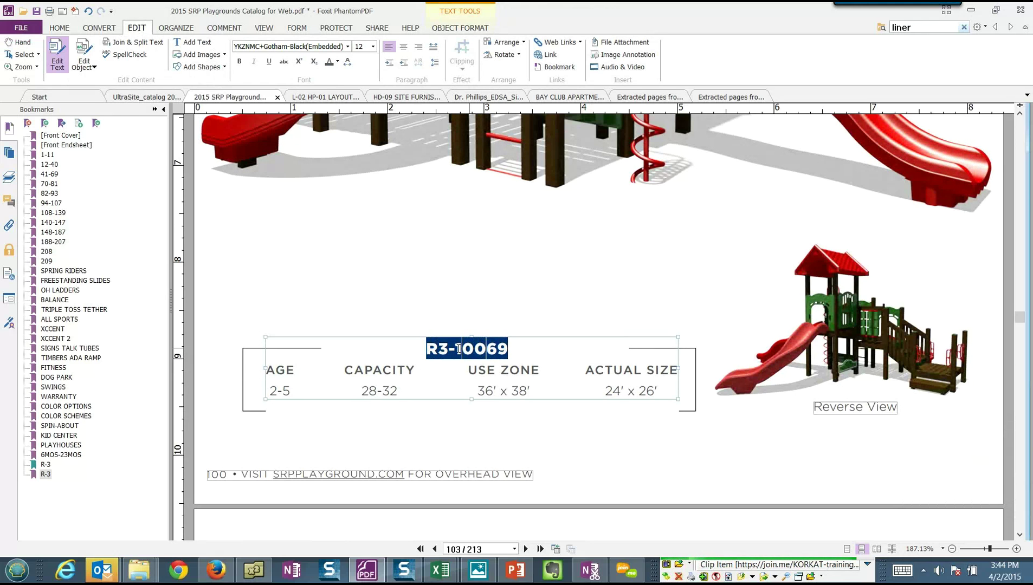
{"action": "left_click", "coordinate": [455, 348]}
{"action": "left_click_drag", "start_coordinate": [456, 350], "coordinate": [520, 357]}
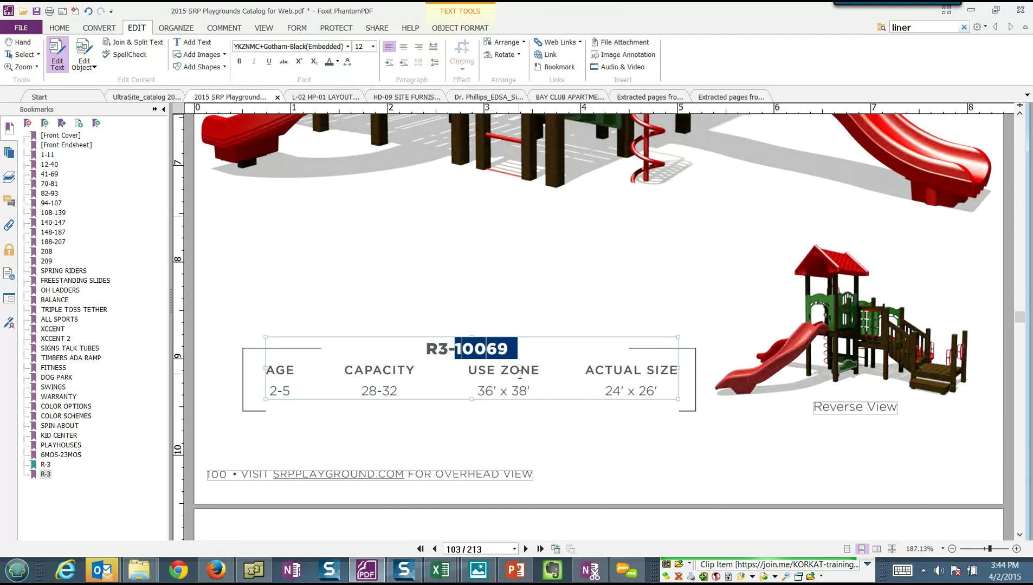
{"action": "type", "text": "25"}
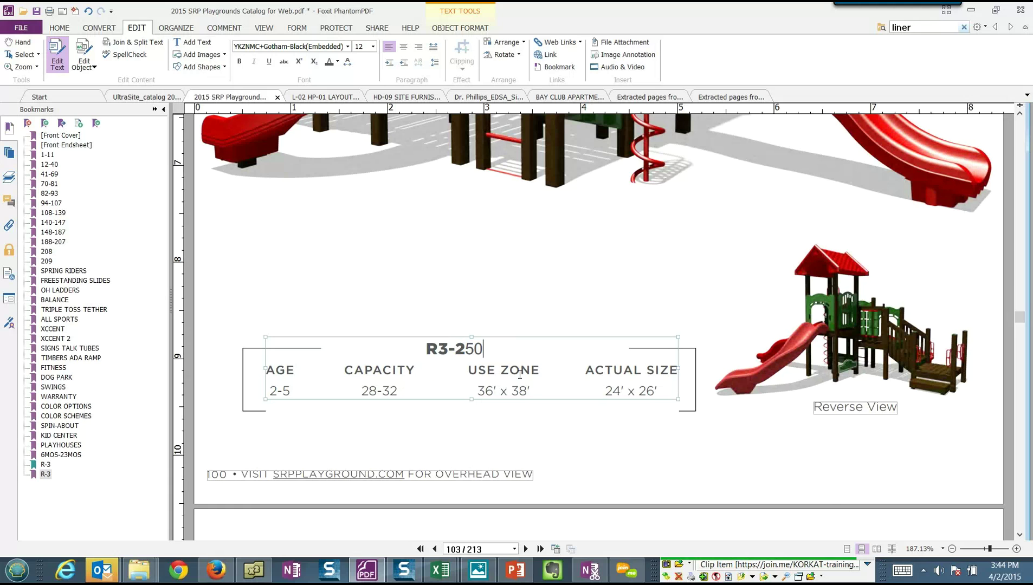
Step: Change the USE ZONE heading in the play structure's specification block to USE AREA
{"action": "left_click", "coordinate": [509, 371]}
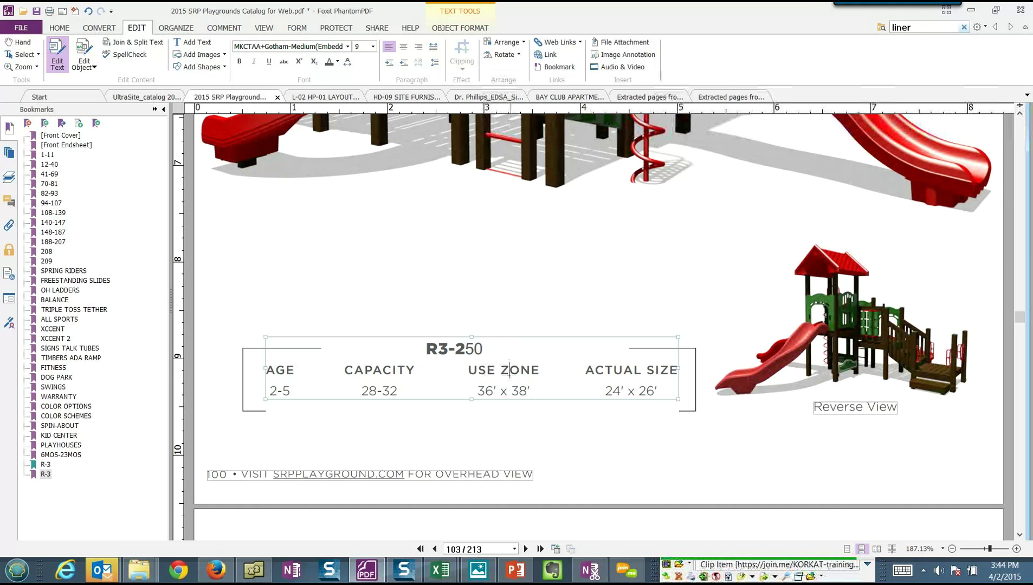
{"action": "left_click_drag", "start_coordinate": [504, 371], "coordinate": [538, 375]}
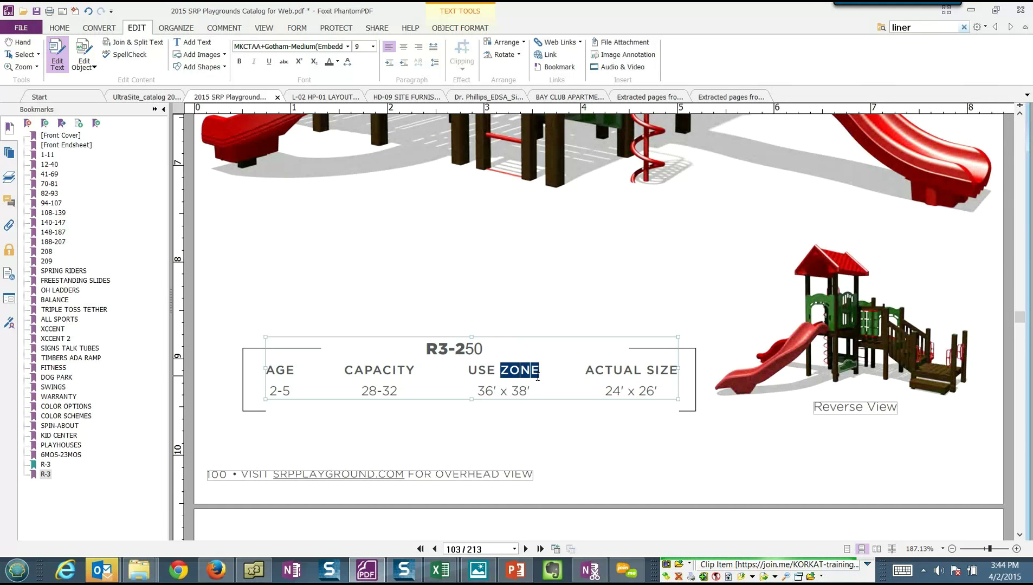
{"action": "type", "text": "are"}
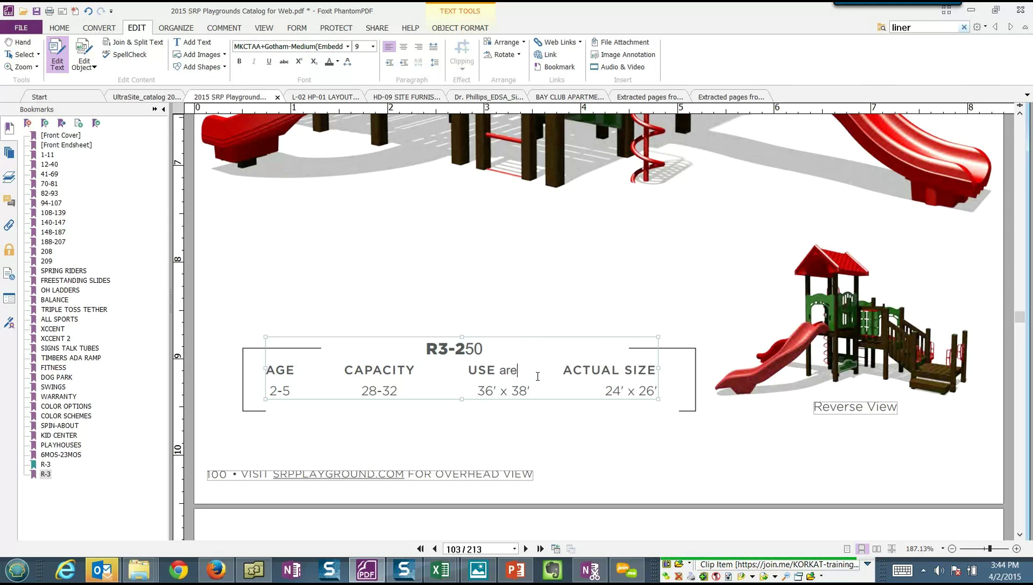
{"action": "key", "text": "BackSpace"}
{"action": "key", "text": "BackSpace"}
{"action": "key", "text": "BackSpace"}
{"action": "type", "text": "AREA"}
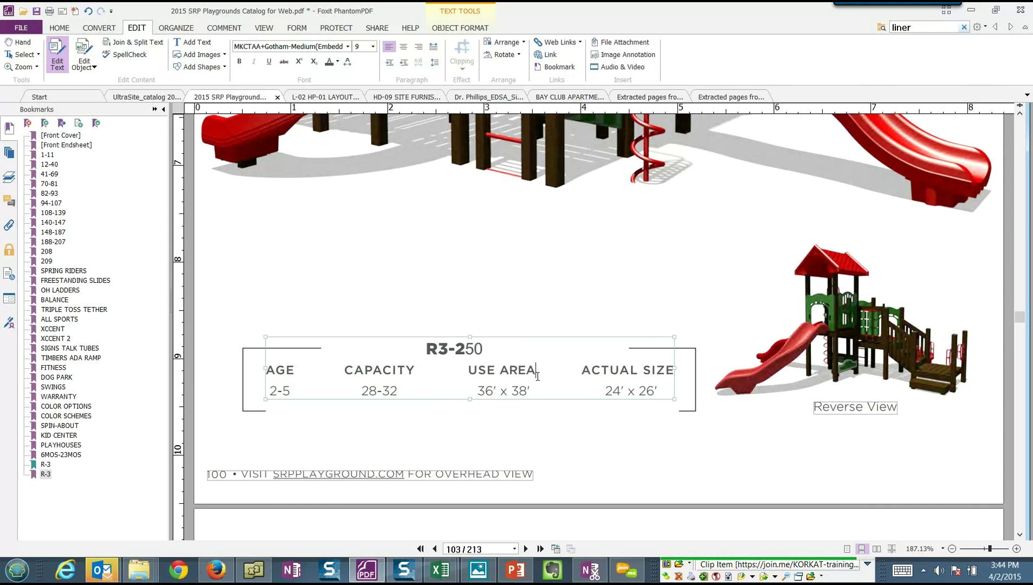
{"action": "left_click", "coordinate": [638, 370]}
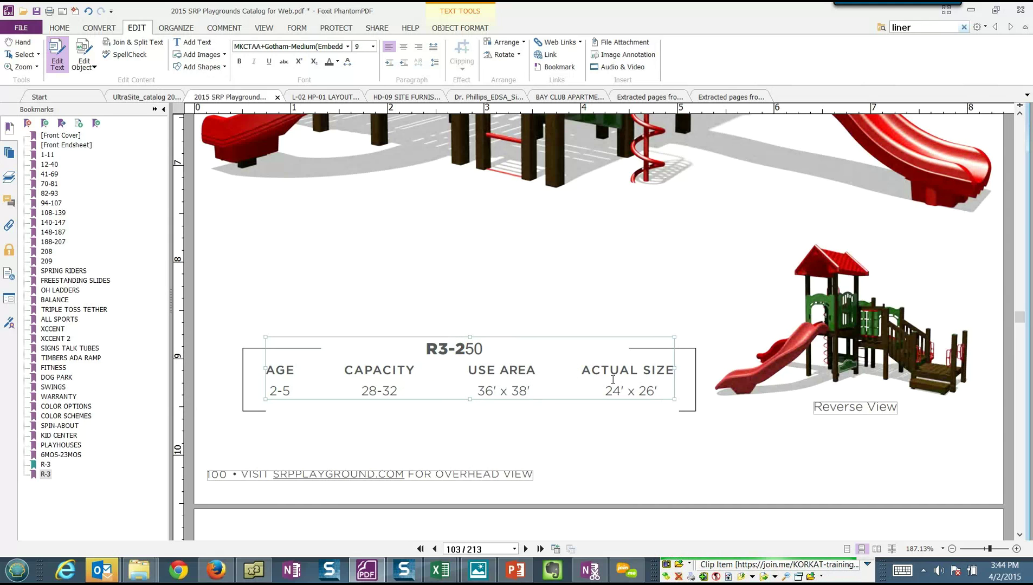
Step: Delete the footer text with the page number and the SRPPLAYGROUND.COM overhead view note from the edited page
{"action": "double_click", "coordinate": [484, 477]}
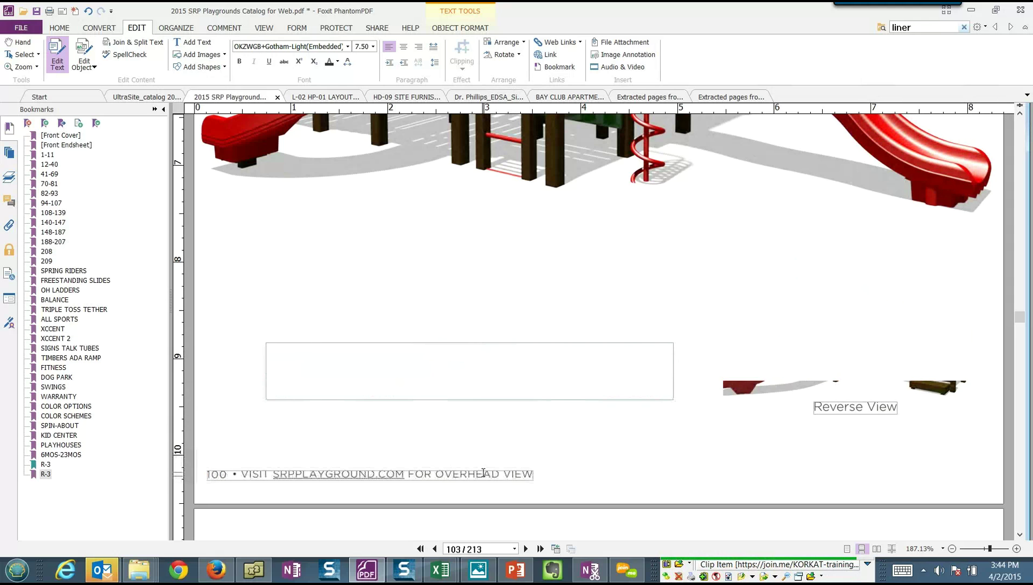
{"action": "key", "text": "Delete"}
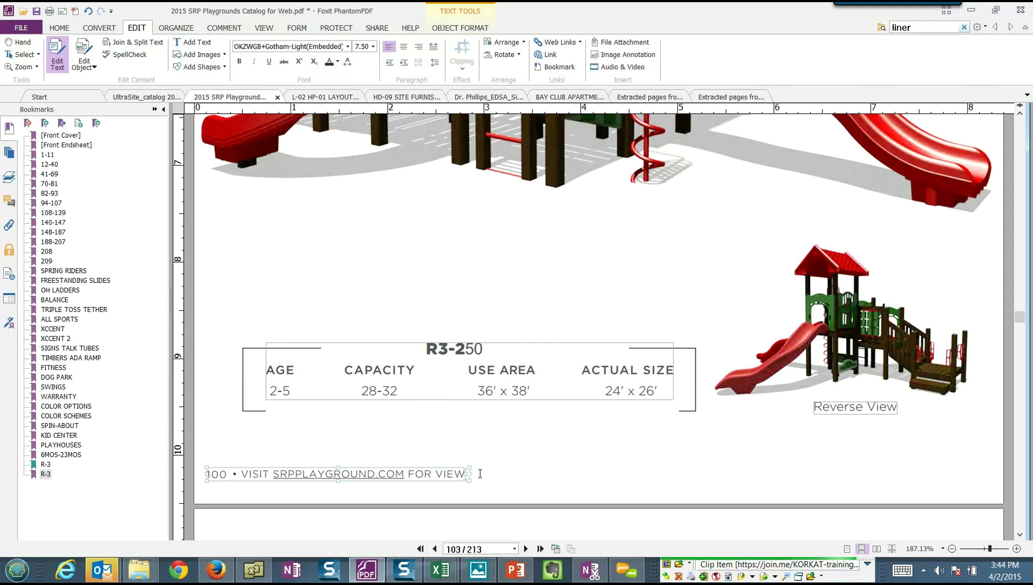
{"action": "left_click_drag", "start_coordinate": [458, 475], "coordinate": [206, 474]}
{"action": "key", "text": "Delete"}
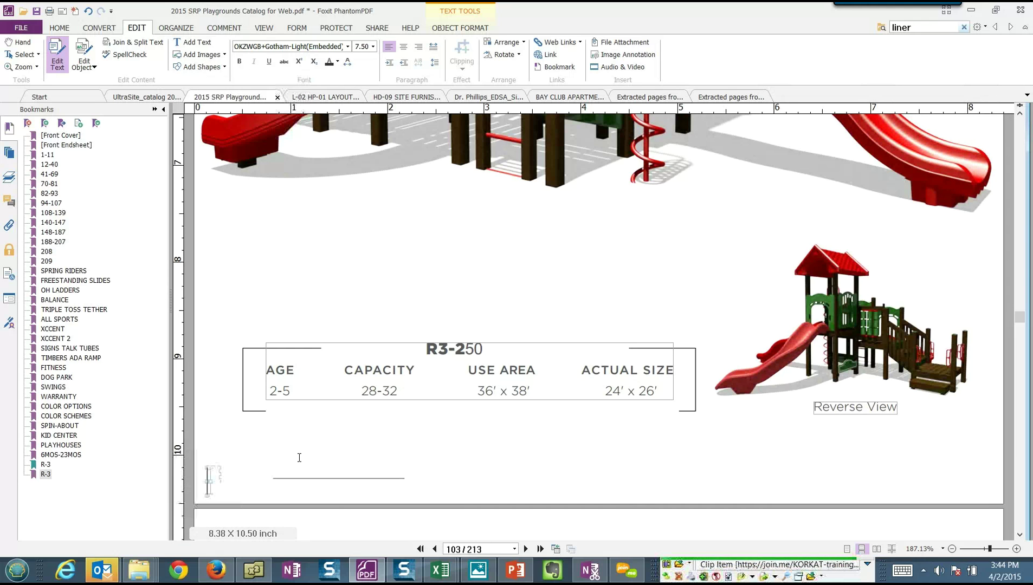
{"action": "key", "text": "Delete"}
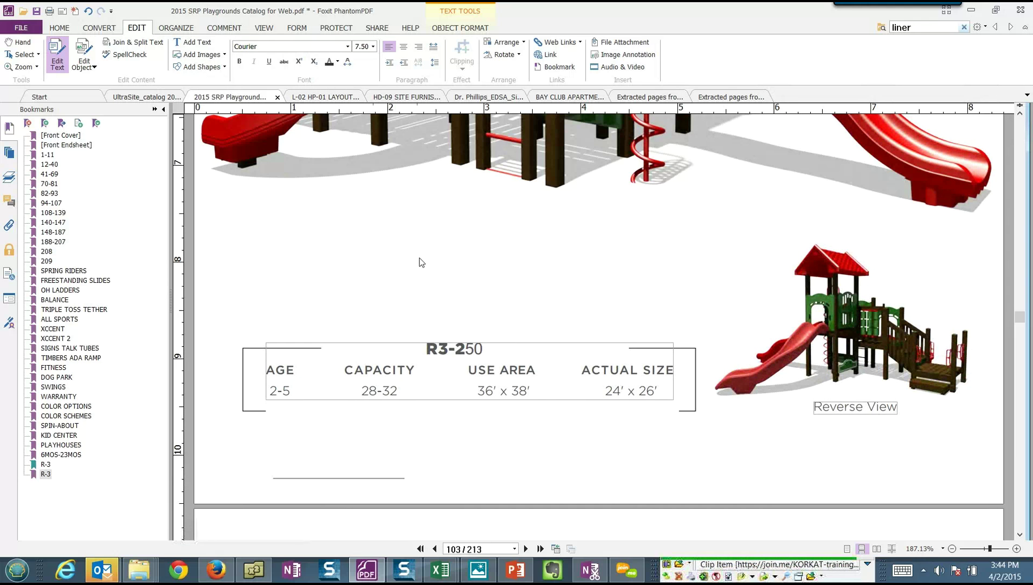
Step: Look over the edited play structure page and the R3-10020 page, and go to the catalog's DOG PARK section
{"action": "scroll", "coordinate": [694, 283], "scroll_direction": "up", "scroll_amount": 10}
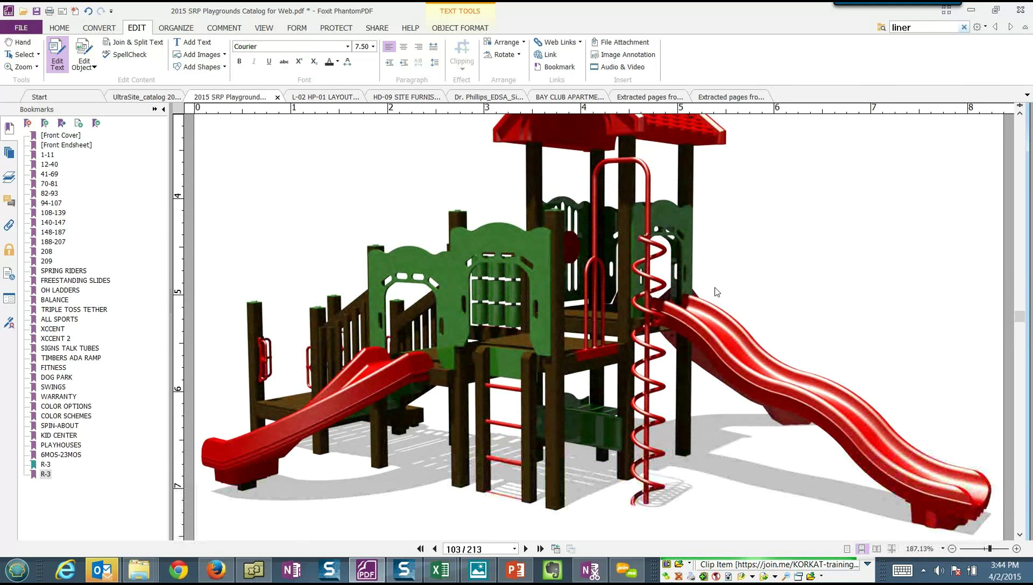
{"action": "scroll", "coordinate": [717, 293], "scroll_direction": "down", "scroll_amount": 3}
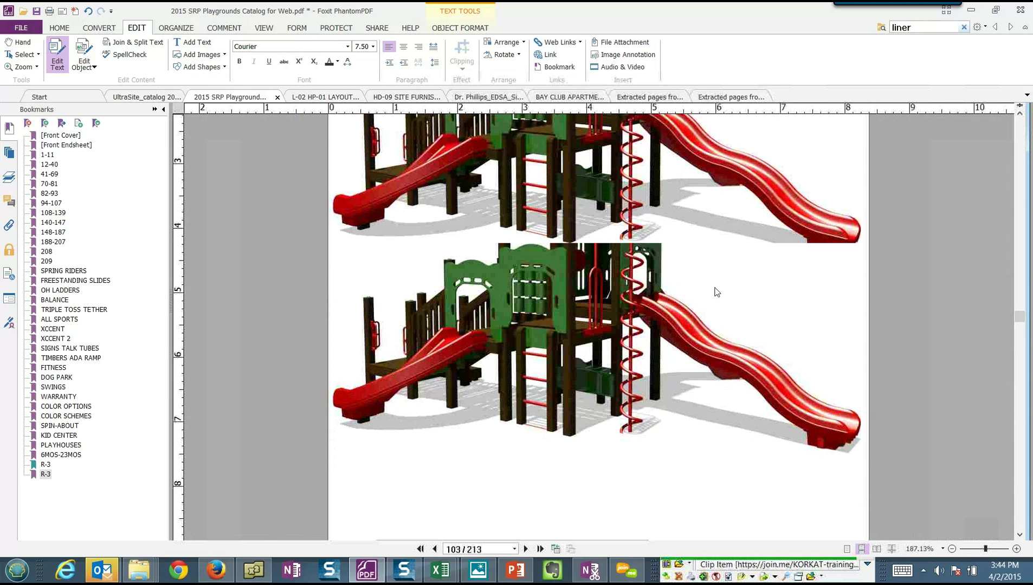
{"action": "scroll", "coordinate": [719, 292], "scroll_direction": "down", "scroll_amount": 8}
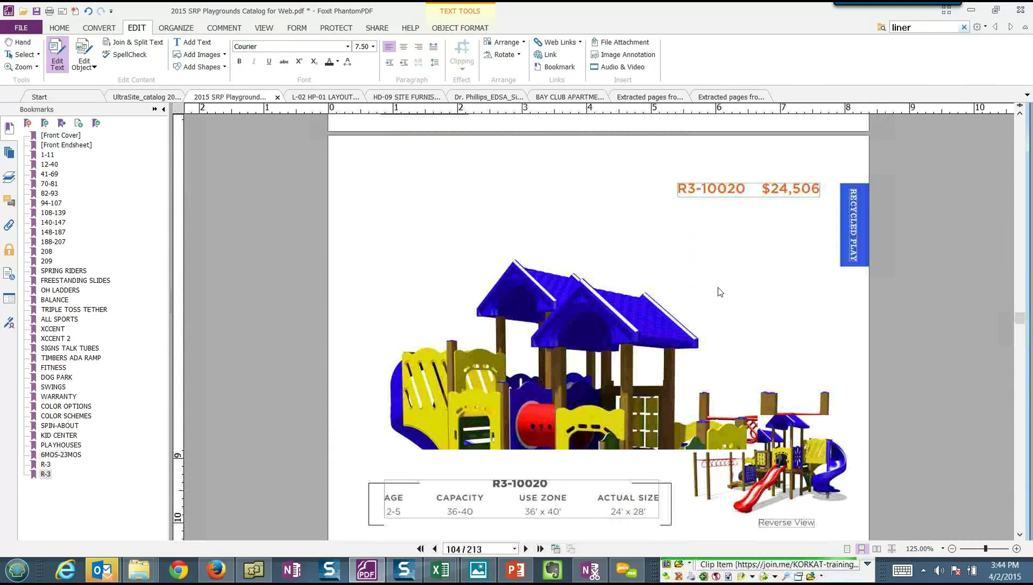
{"action": "scroll", "coordinate": [719, 292], "scroll_direction": "down", "scroll_amount": 4}
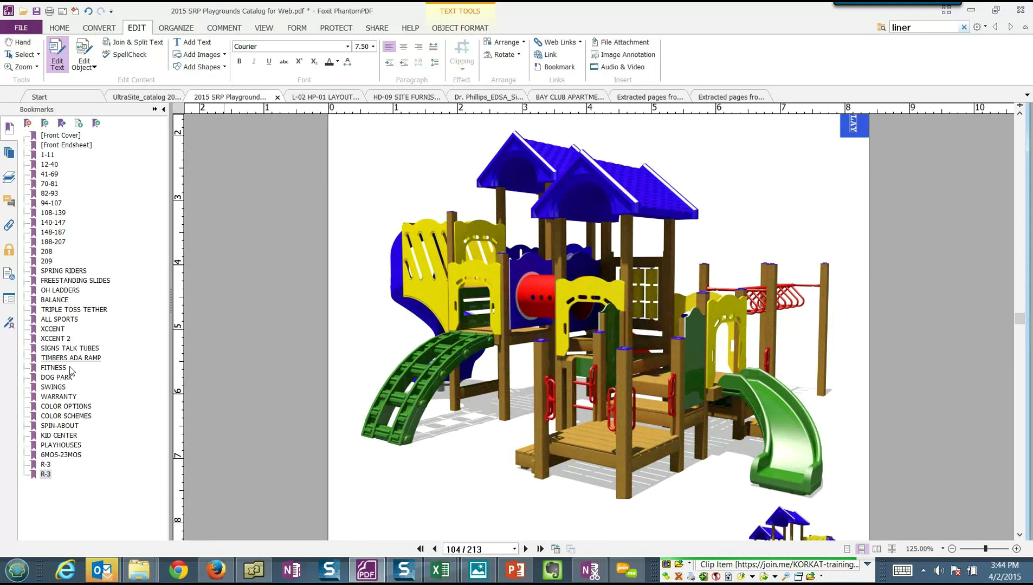
{"action": "left_click", "coordinate": [57, 383]}
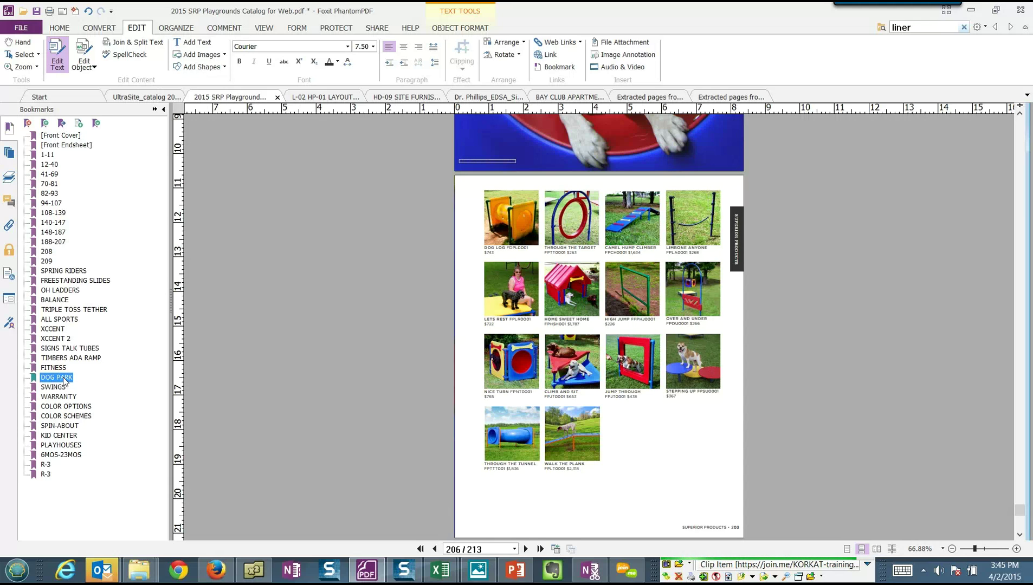
Step: Review the HD-09 site furnishings legend, and examine the play yard callouts and measurements on the EDSA site plan
{"action": "left_click", "coordinate": [389, 100]}
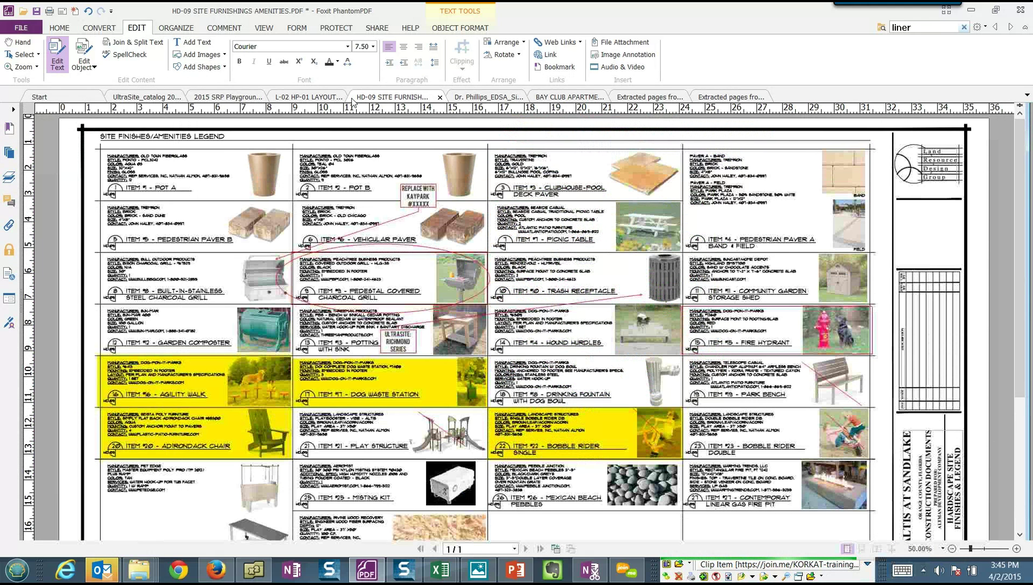
{"action": "left_click", "coordinate": [490, 98]}
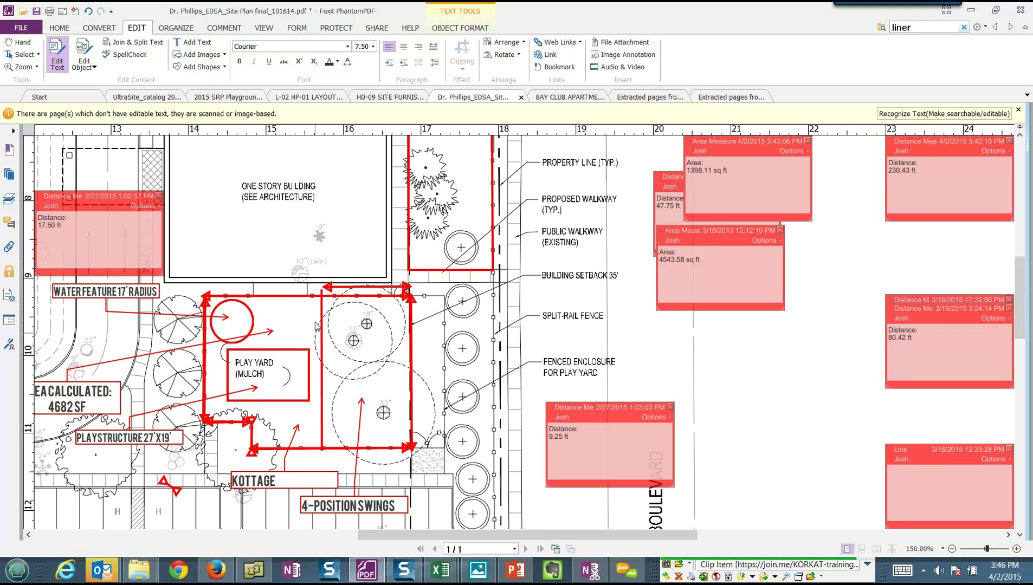
{"action": "left_click_drag", "start_coordinate": [434, 534], "coordinate": [404, 535]}
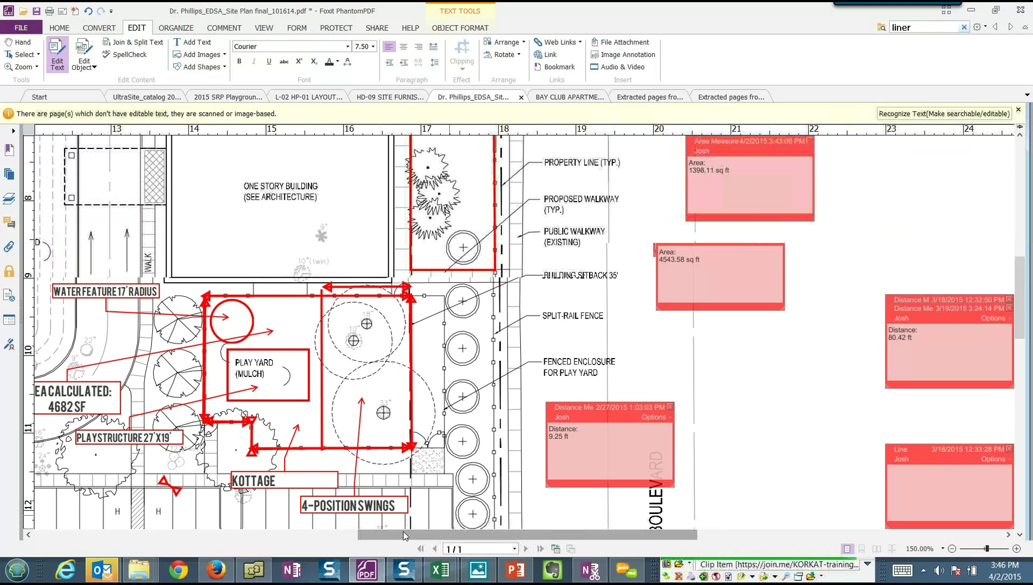
{"action": "scroll", "coordinate": [403, 535], "scroll_direction": "left", "scroll_amount": 3}
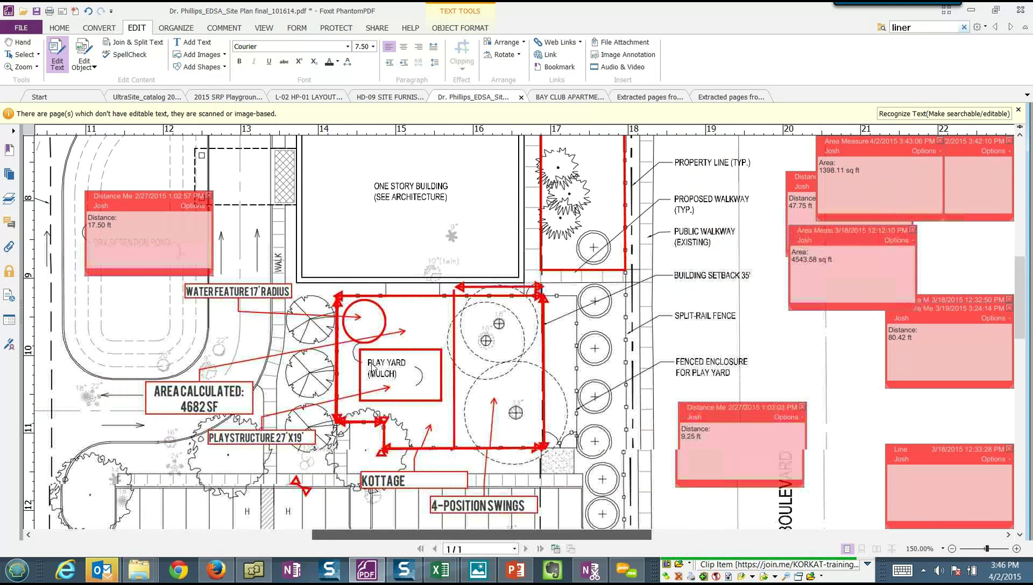
{"action": "scroll", "coordinate": [373, 368], "scroll_direction": "left", "scroll_amount": 1}
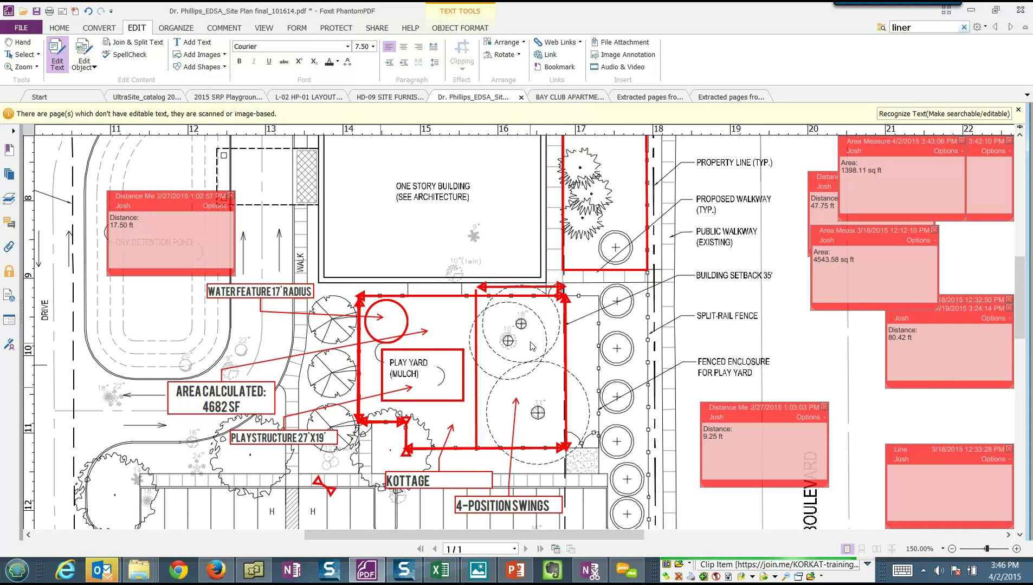
Step: Close both extracted-pages documents without saving, and narrow the Bay Club Apartments proposal's page thumbnails to a single column
{"action": "left_click", "coordinate": [635, 98]}
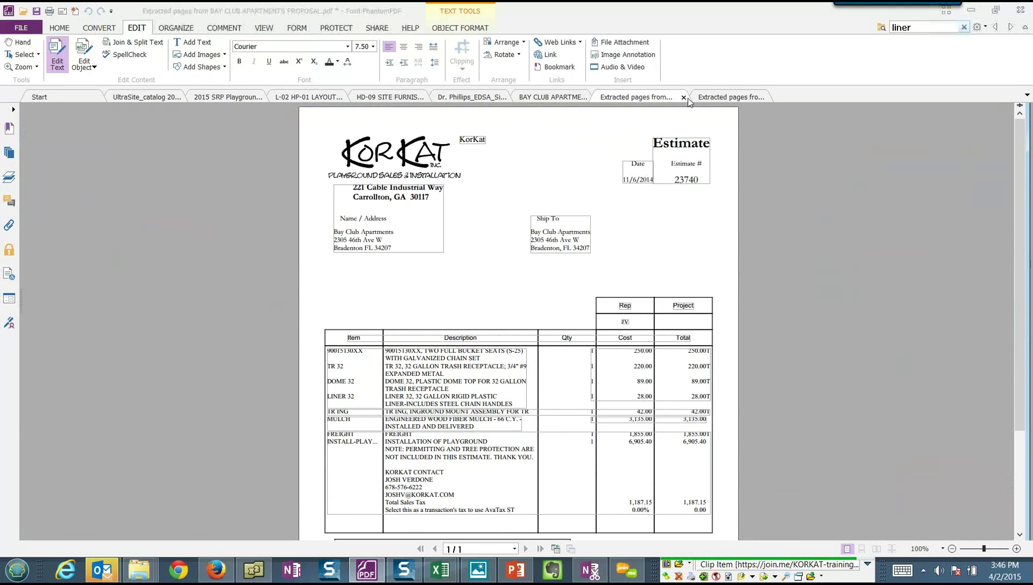
{"action": "left_click", "coordinate": [684, 100]}
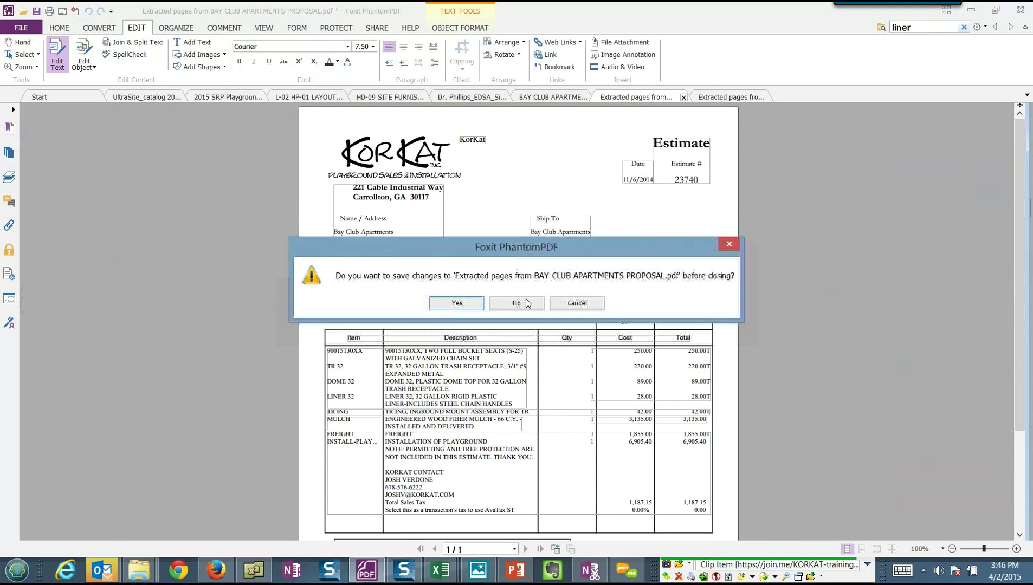
{"action": "key", "text": "Escape"}
{"action": "left_click", "coordinate": [685, 98]}
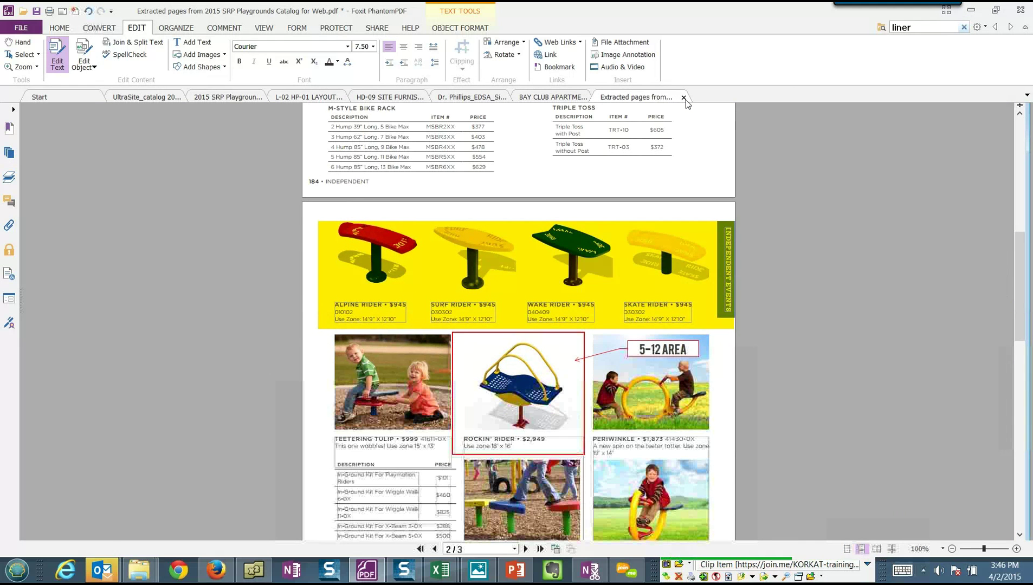
{"action": "left_click", "coordinate": [685, 99]}
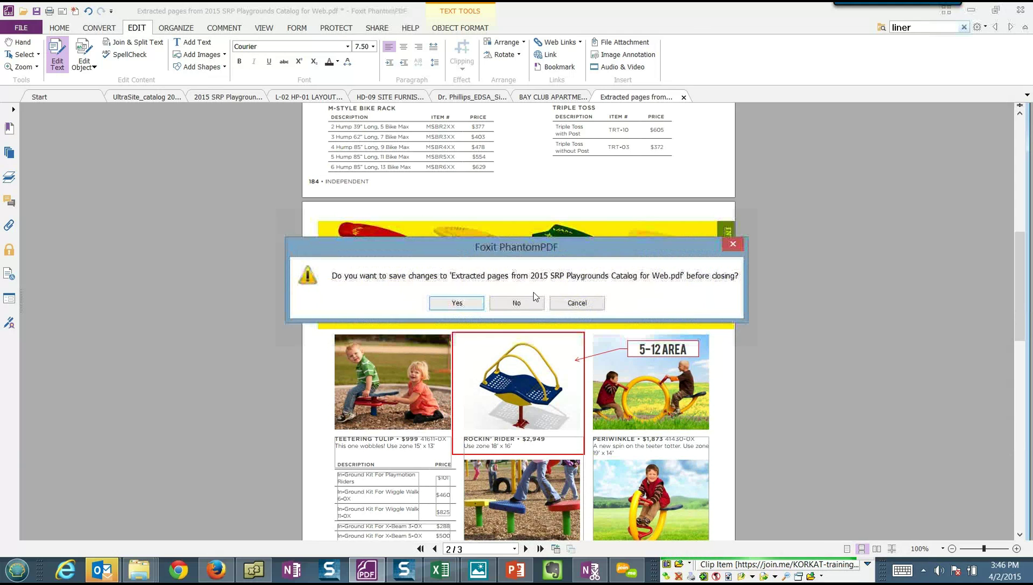
{"action": "left_click", "coordinate": [533, 293]}
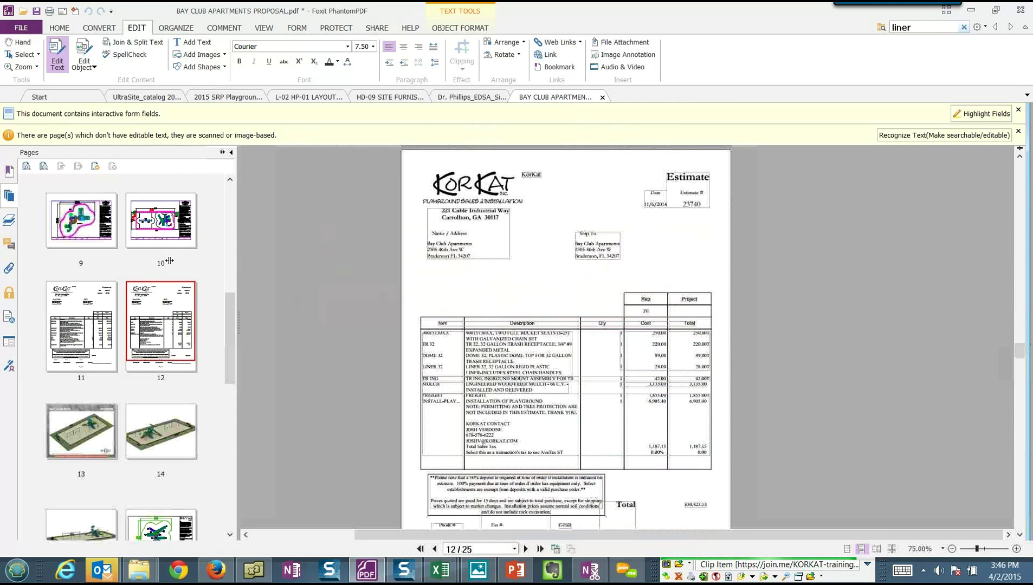
{"action": "left_click_drag", "start_coordinate": [162, 261], "coordinate": [165, 265]}
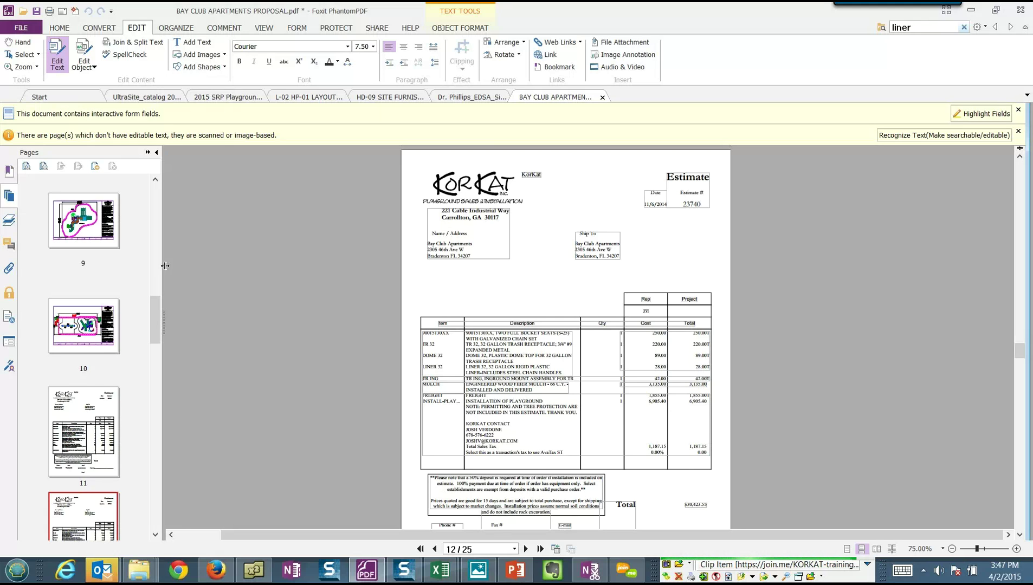
Step: Return to the 2015 SRP Playgrounds catalog and examine the dog park products page and the available commenting and page-organizing tools
{"action": "left_click", "coordinate": [216, 99]}
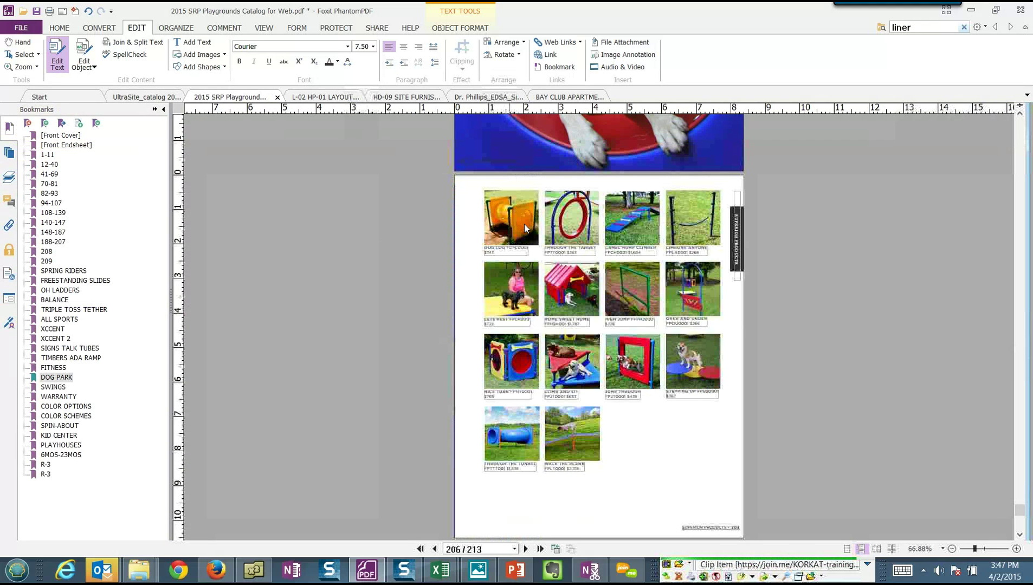
{"action": "scroll", "coordinate": [673, 279], "scroll_direction": "up", "scroll_amount": 2}
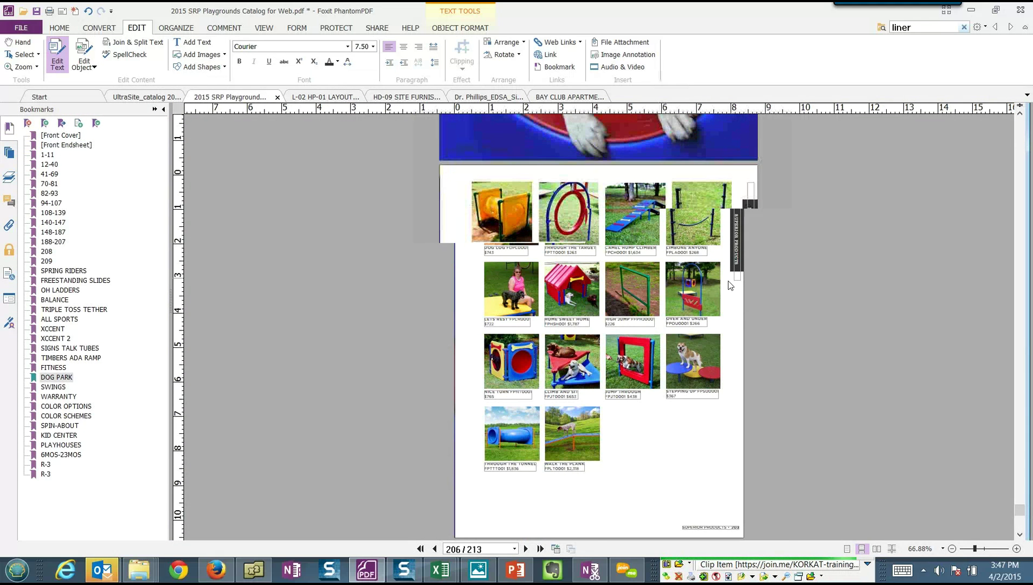
{"action": "scroll", "coordinate": [759, 274], "scroll_direction": "up", "scroll_amount": 1}
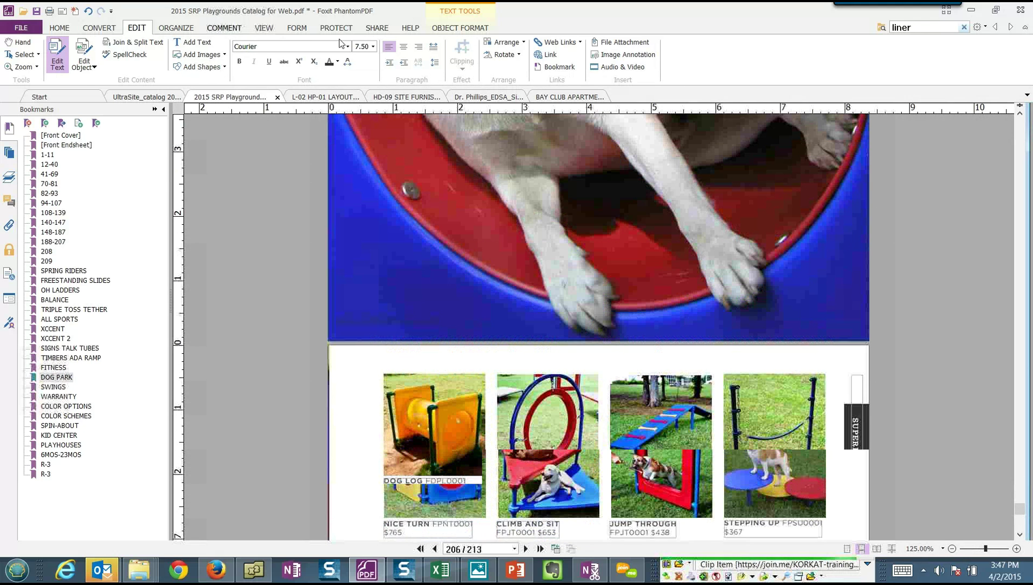
{"action": "left_click", "coordinate": [232, 28]}
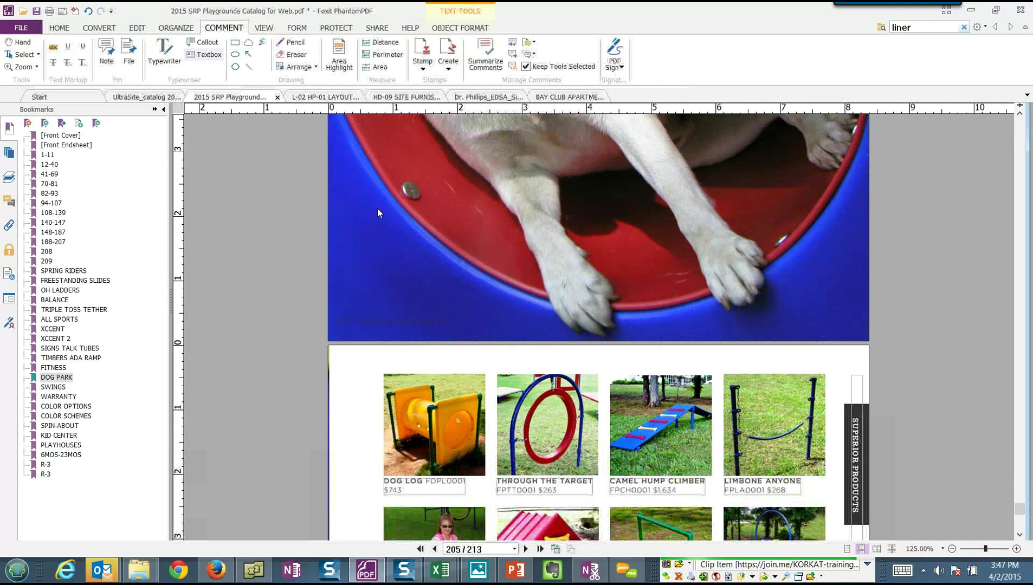
{"action": "scroll", "coordinate": [564, 361], "scroll_direction": "down", "scroll_amount": 3}
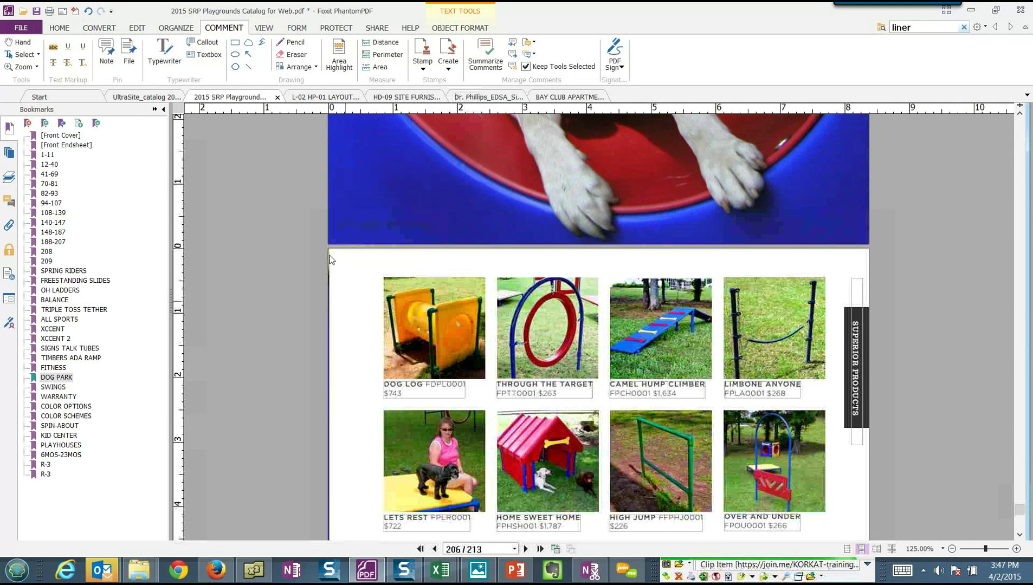
{"action": "left_click", "coordinate": [157, 31]}
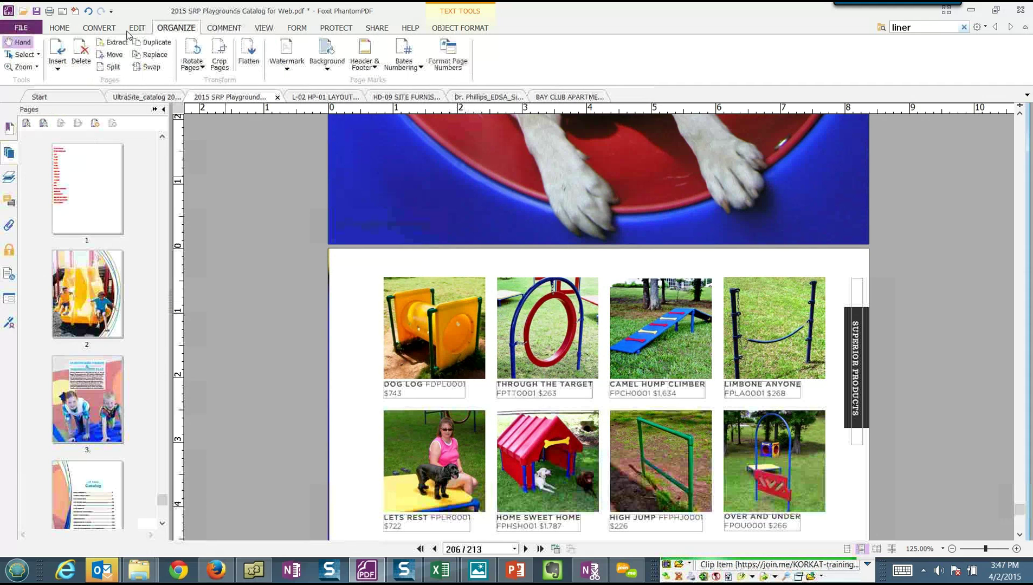